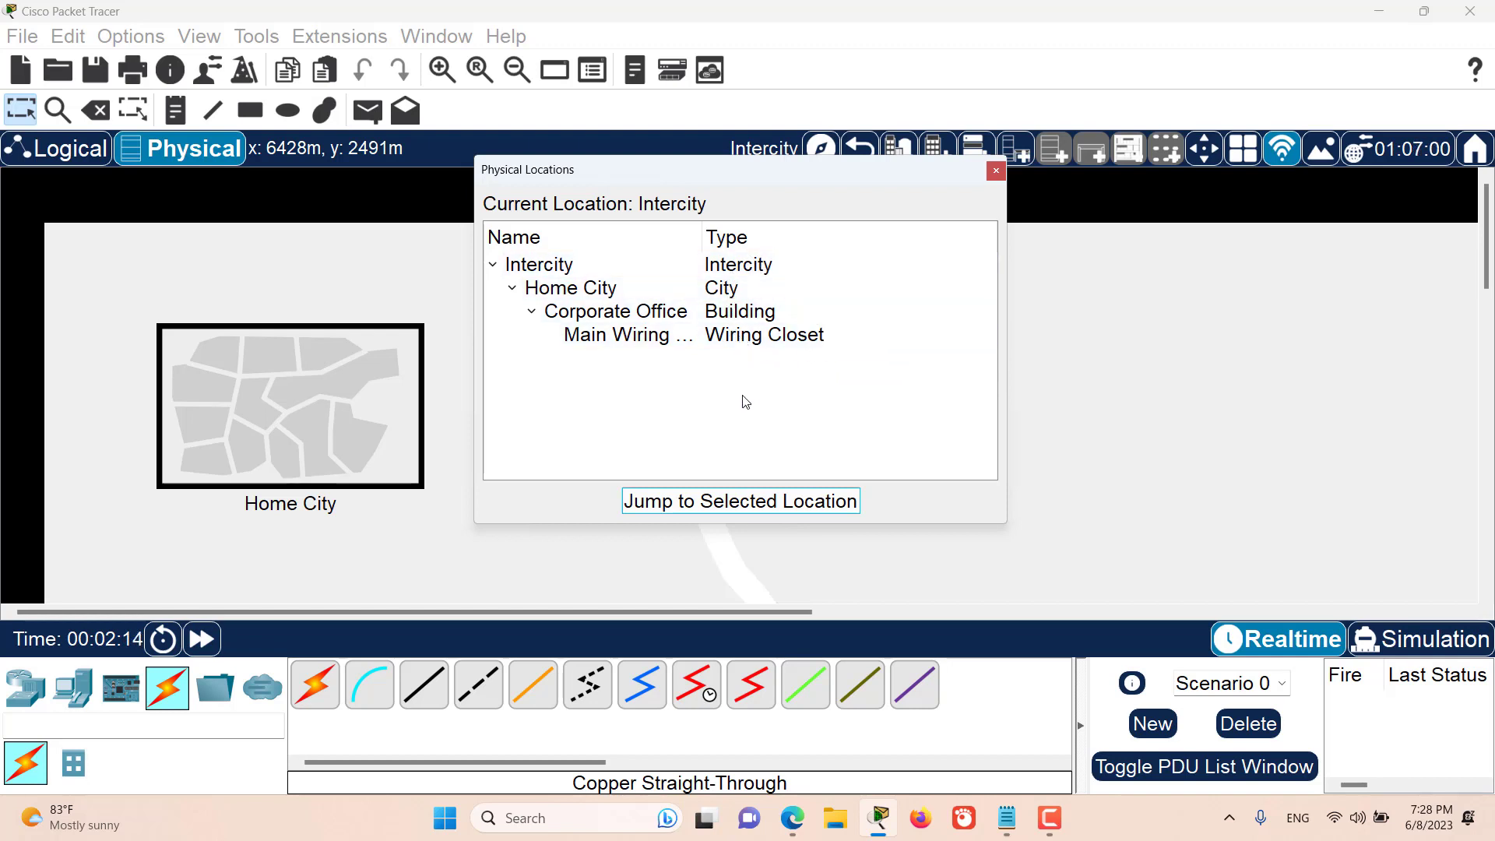
- Jump to the Main Wiring Closet of the Corporate Office from the physical locations list and close the list
click(619, 336)
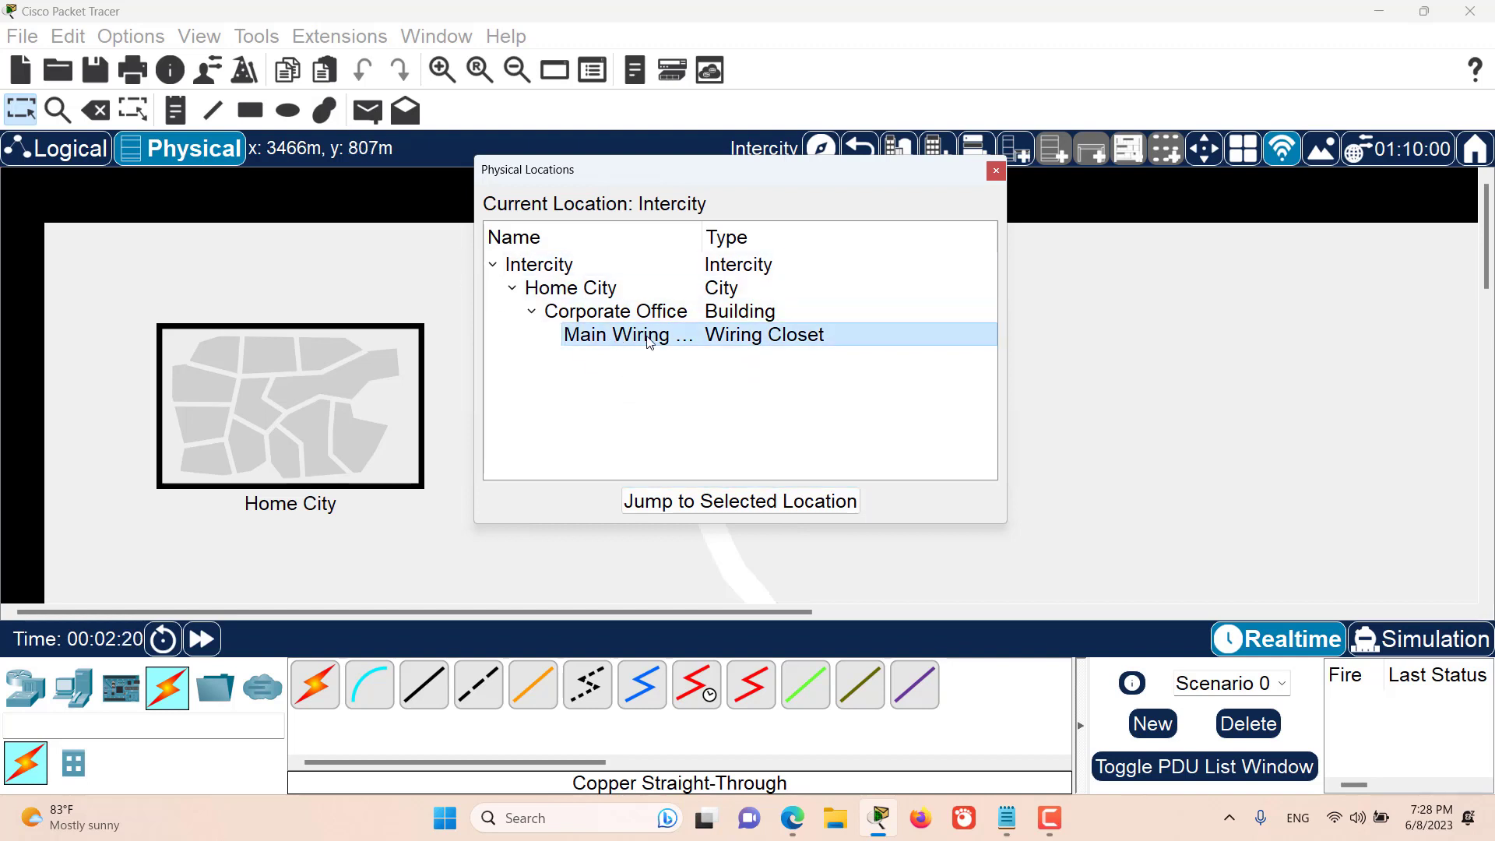
click(732, 505)
click(996, 171)
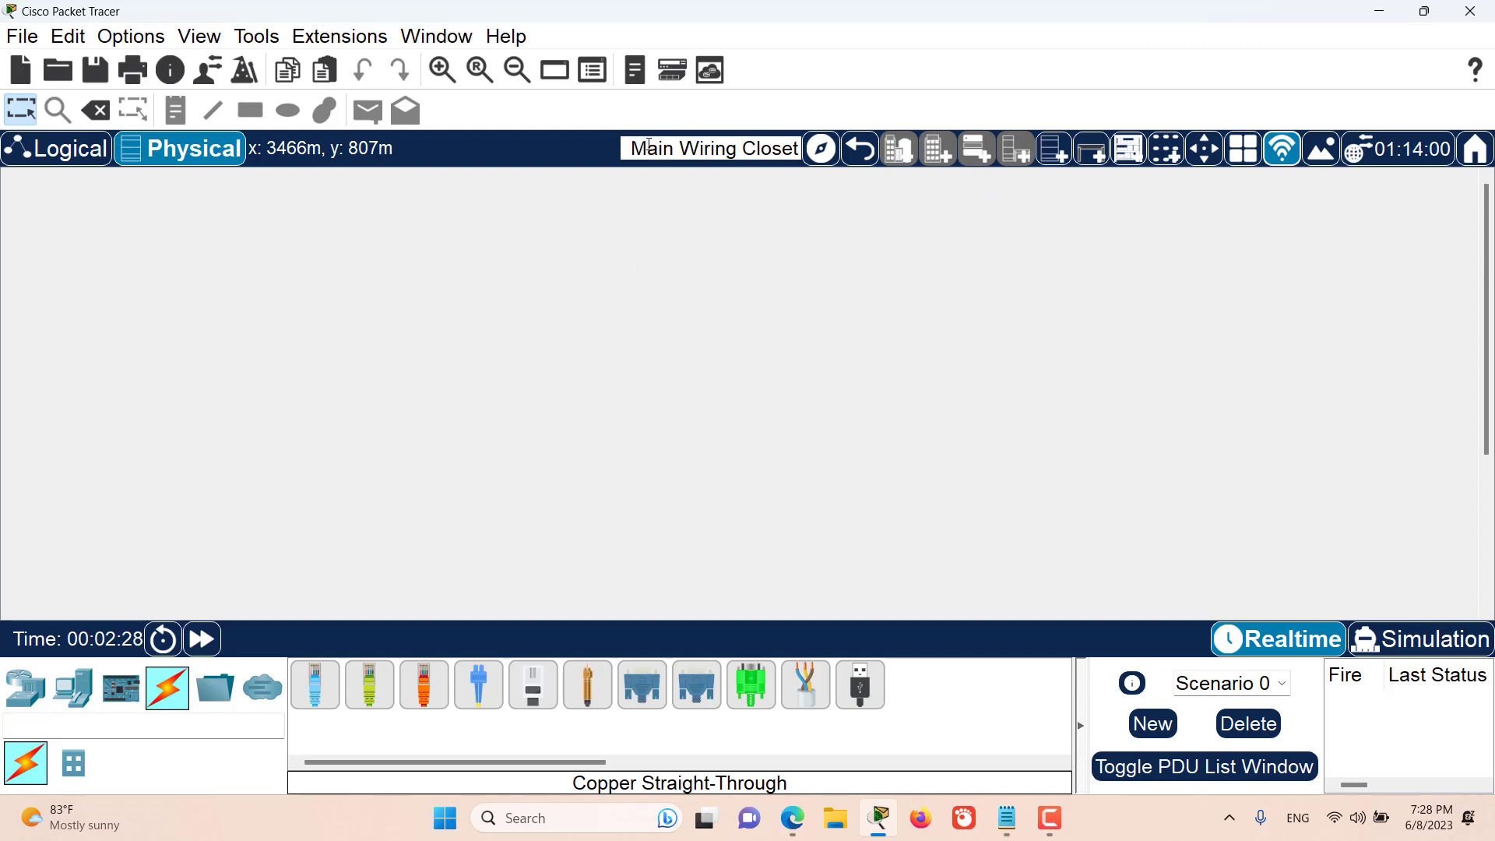
- Return from the Main Wiring Closet through Corporate Office and Home City up to the Intercity level
click(861, 150)
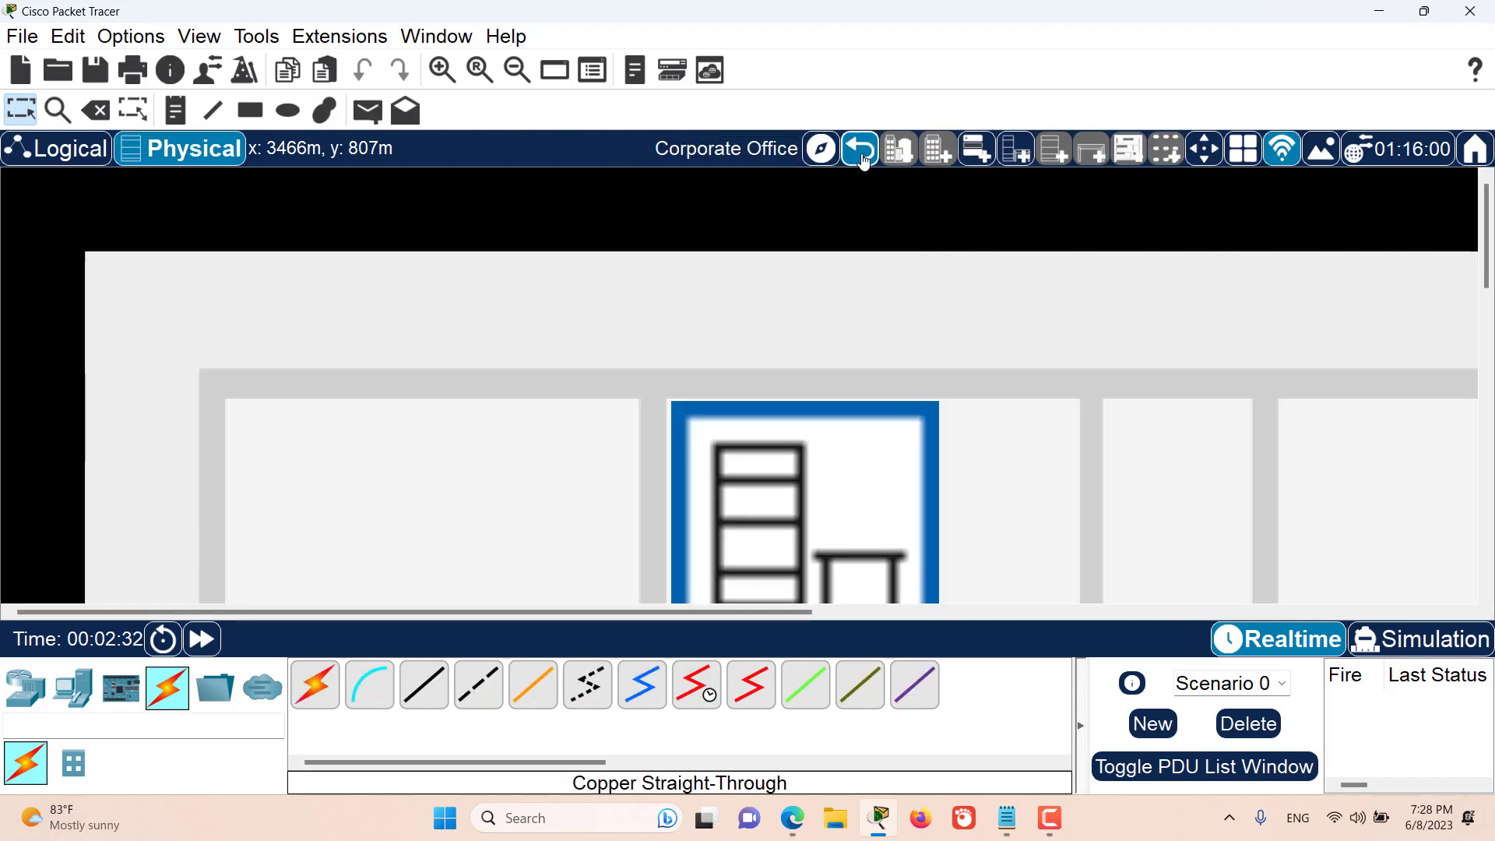
click(862, 158)
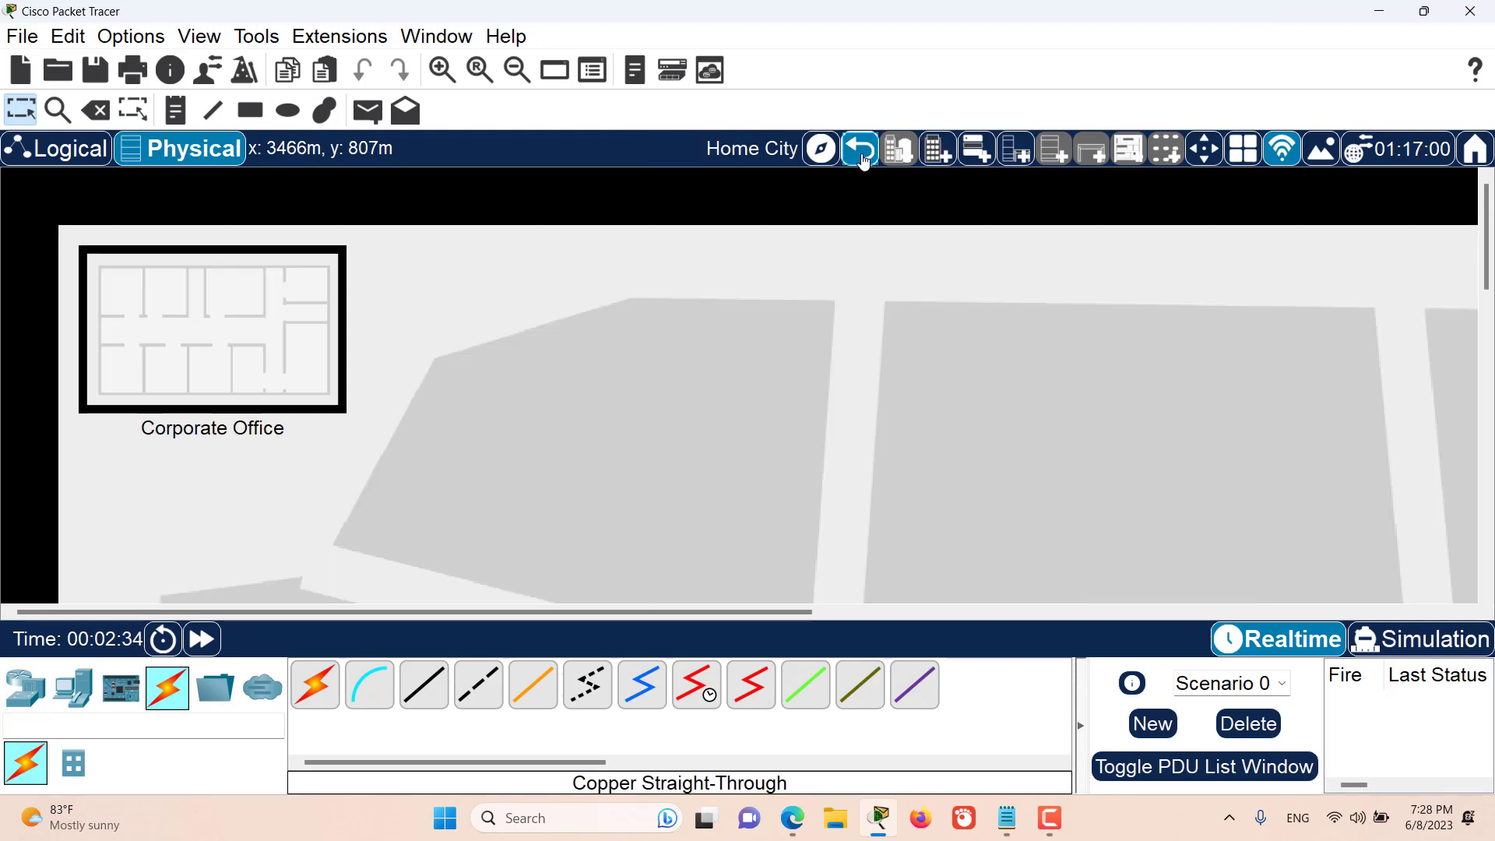
click(862, 158)
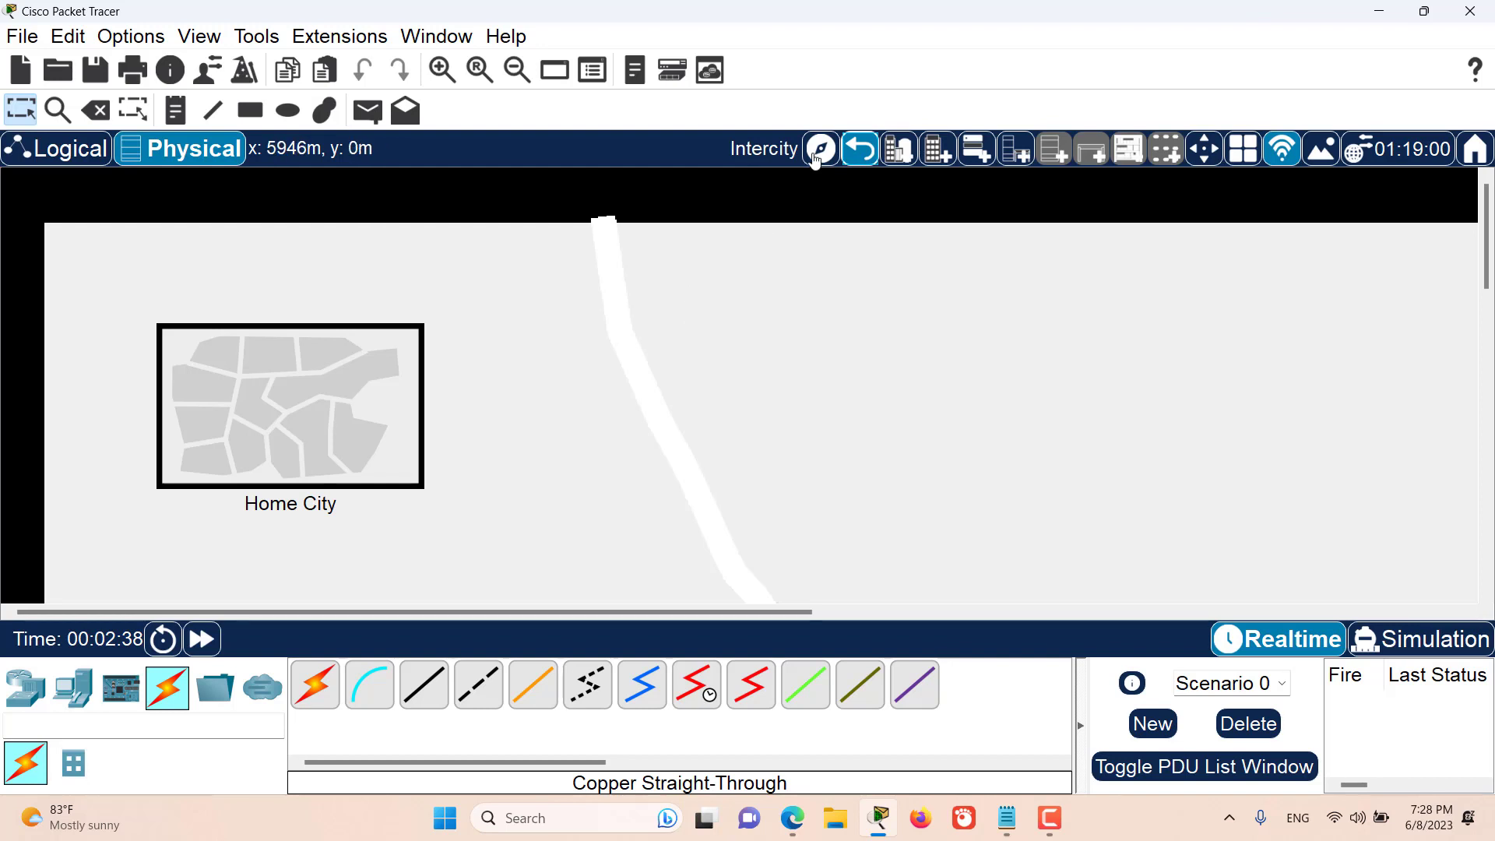
- Open Home City and its Corporate Office to view their layout, and return to the Intercity level
click(298, 396)
click(283, 393)
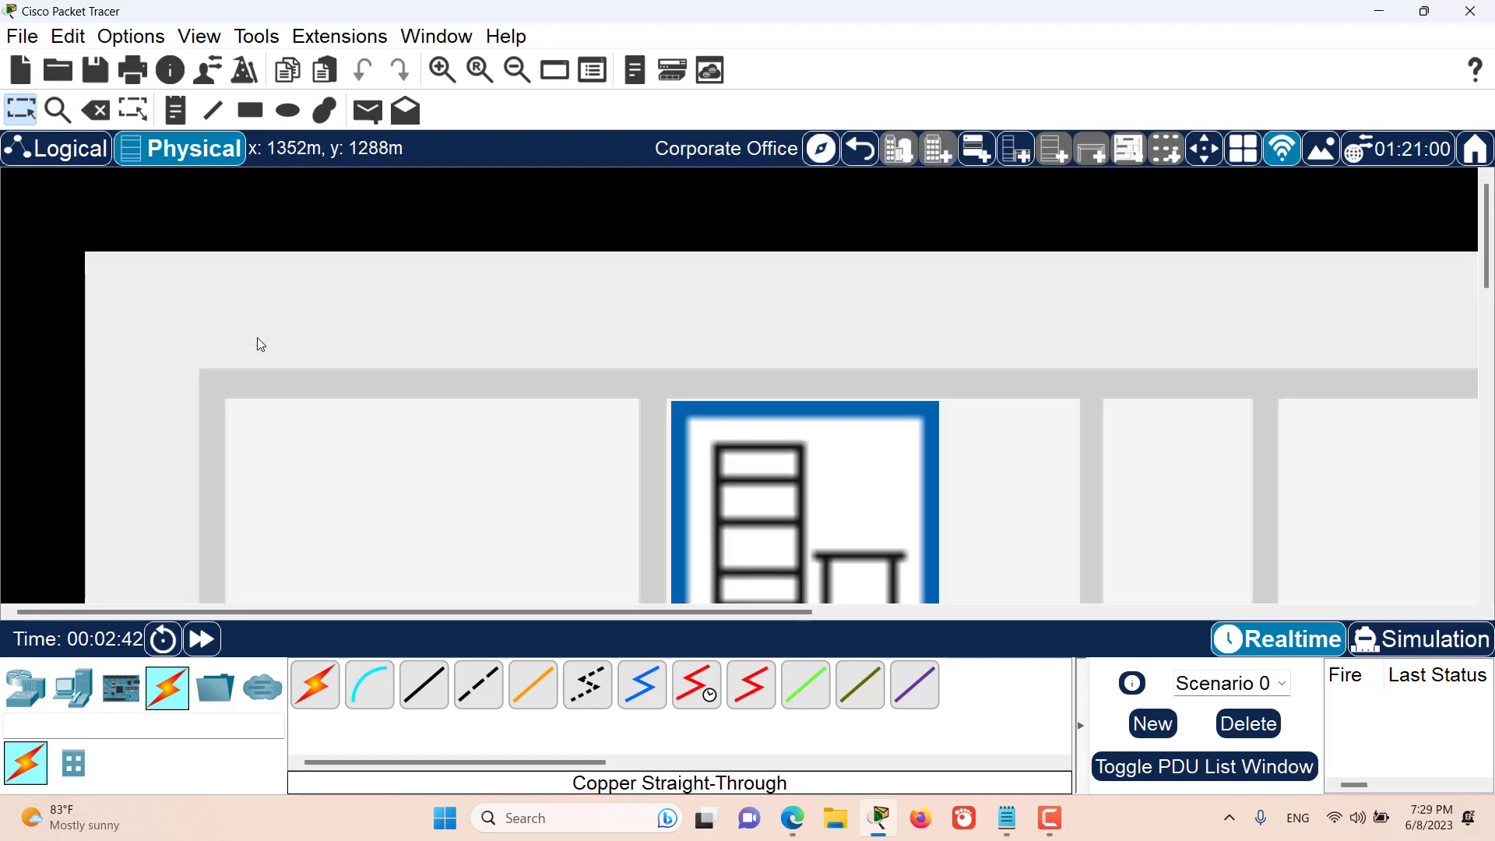
click(861, 149)
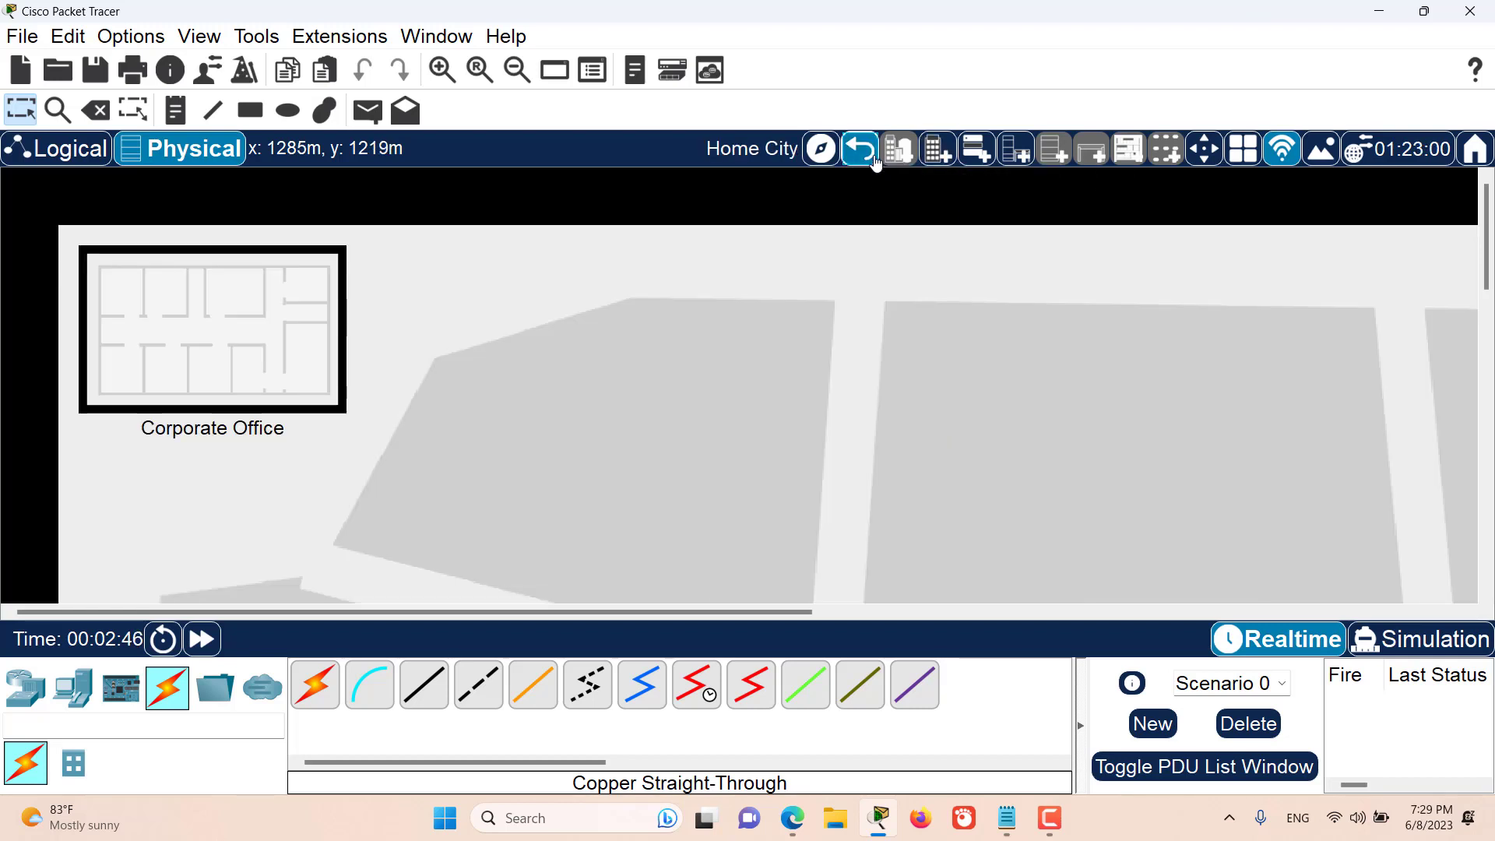
click(874, 156)
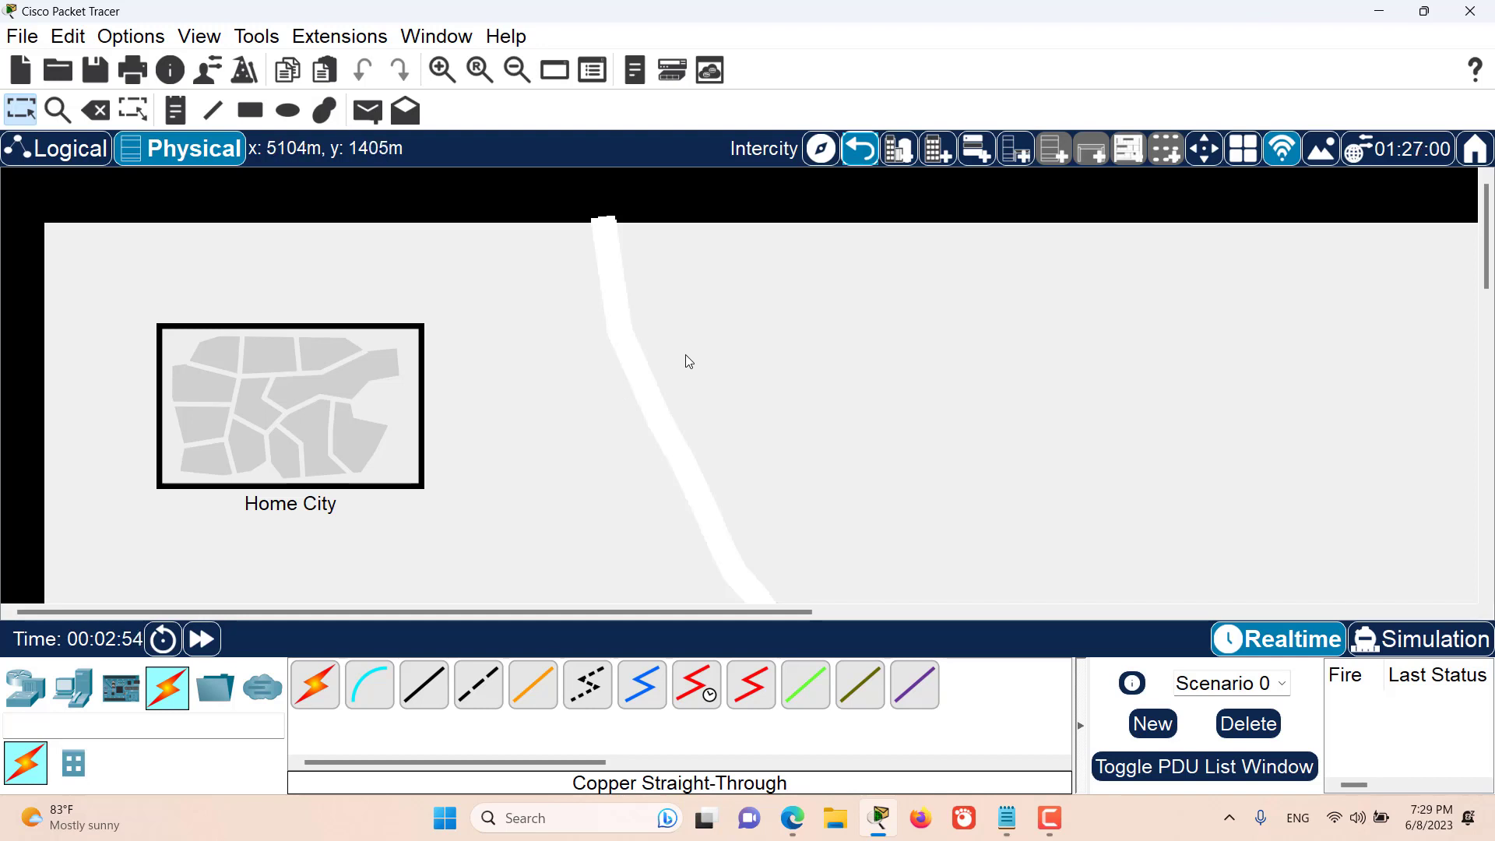
- Create a new city beside Home City and a new building to the right of that city
click(901, 153)
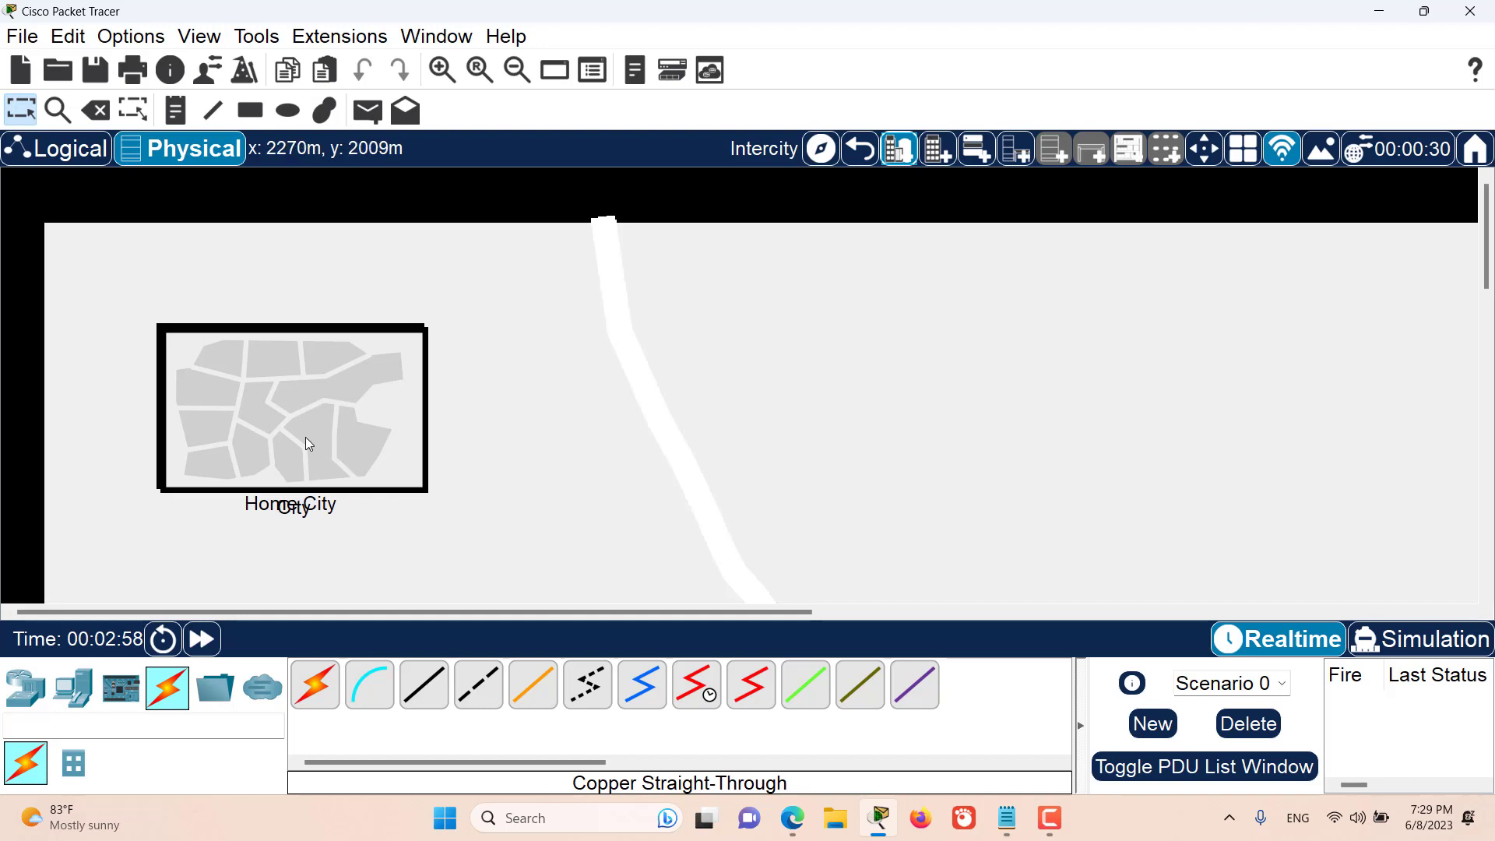
drag(308, 444, 644, 437)
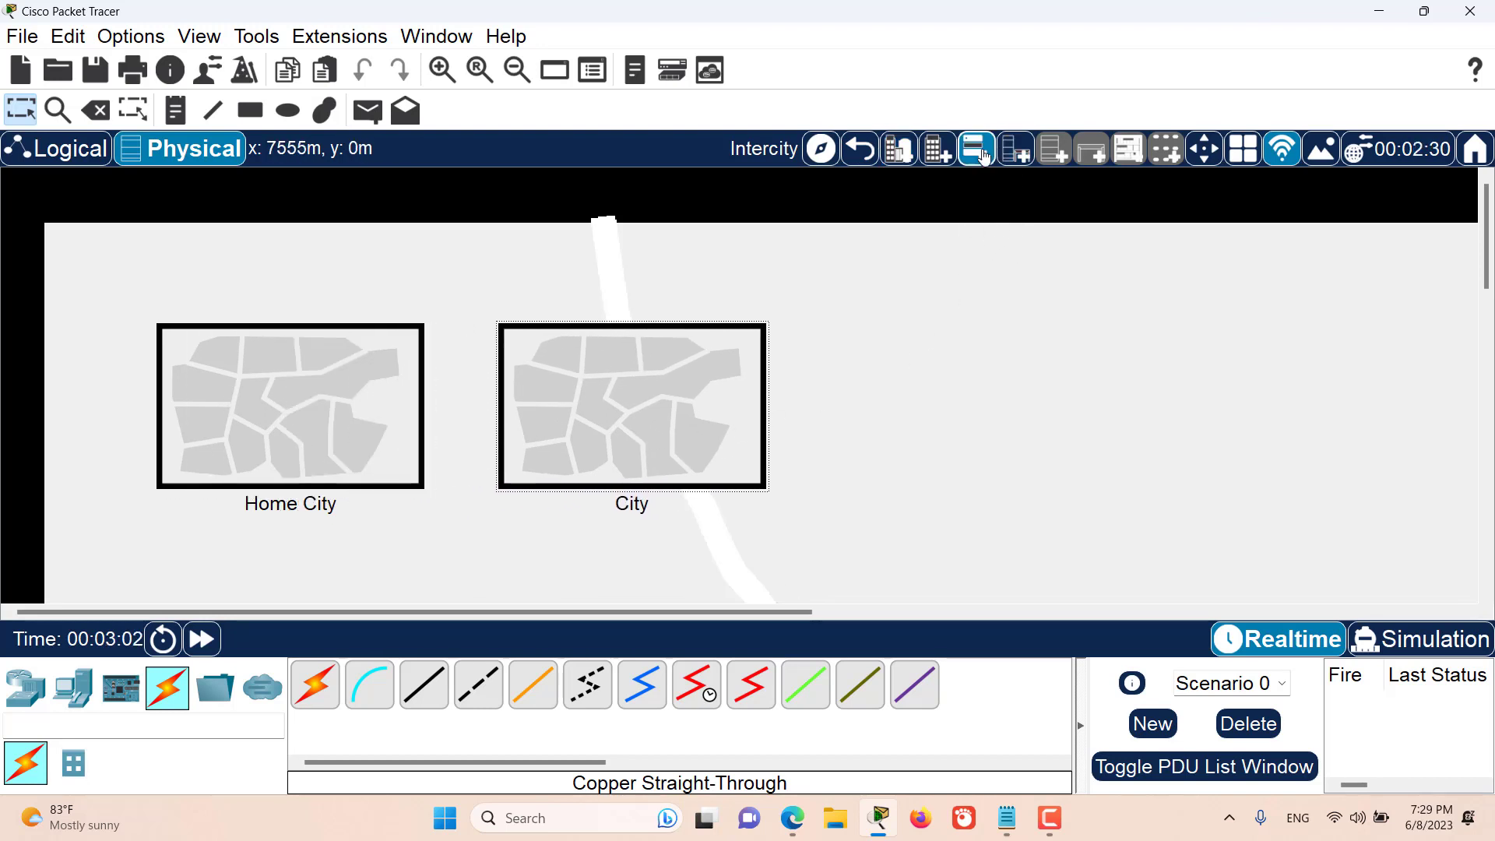
click(943, 159)
drag(107, 283, 933, 411)
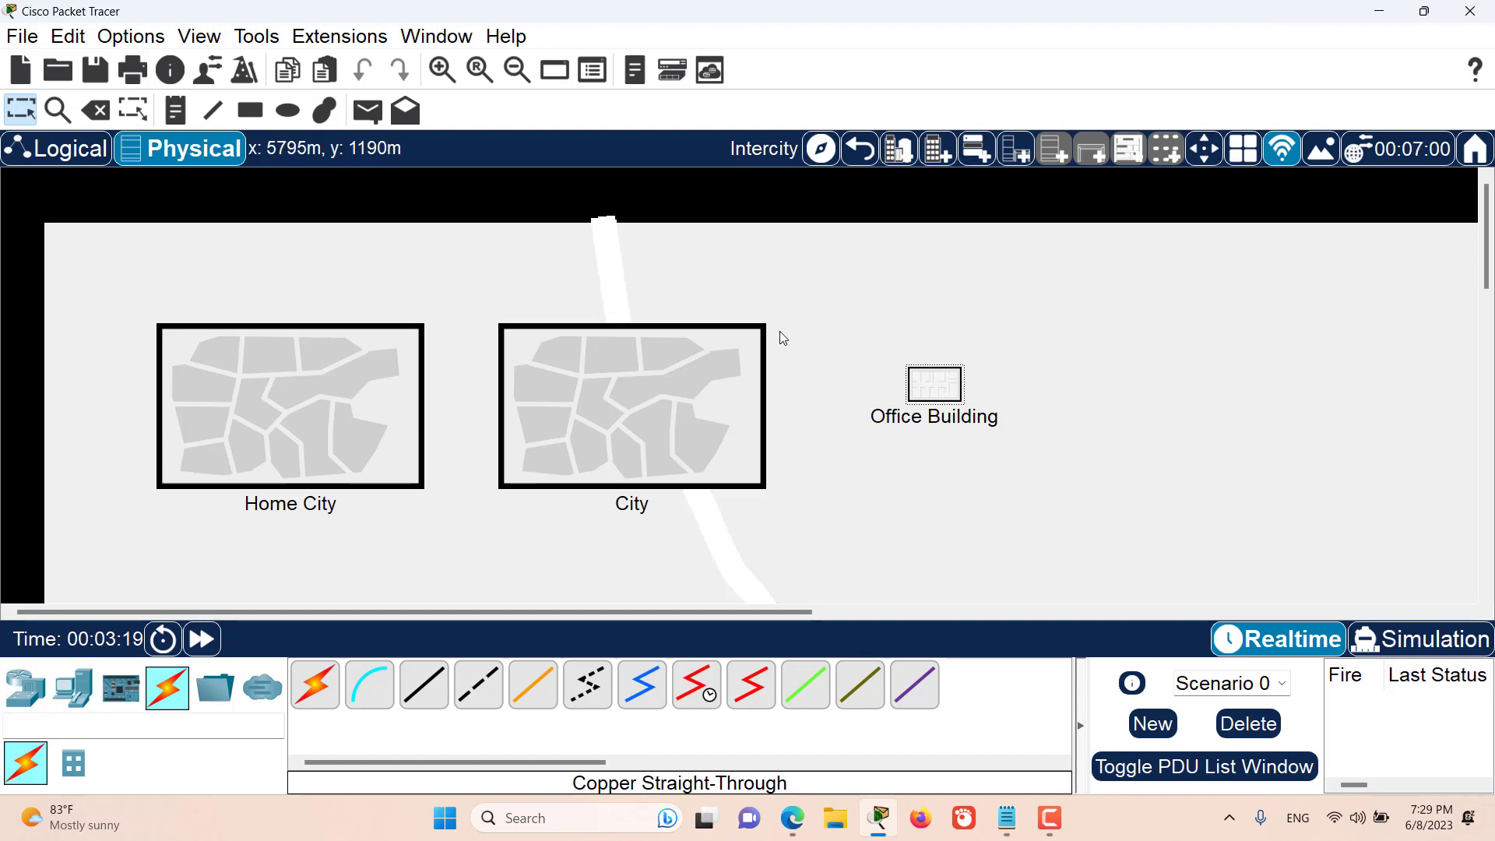
drag(833, 326, 495, 526)
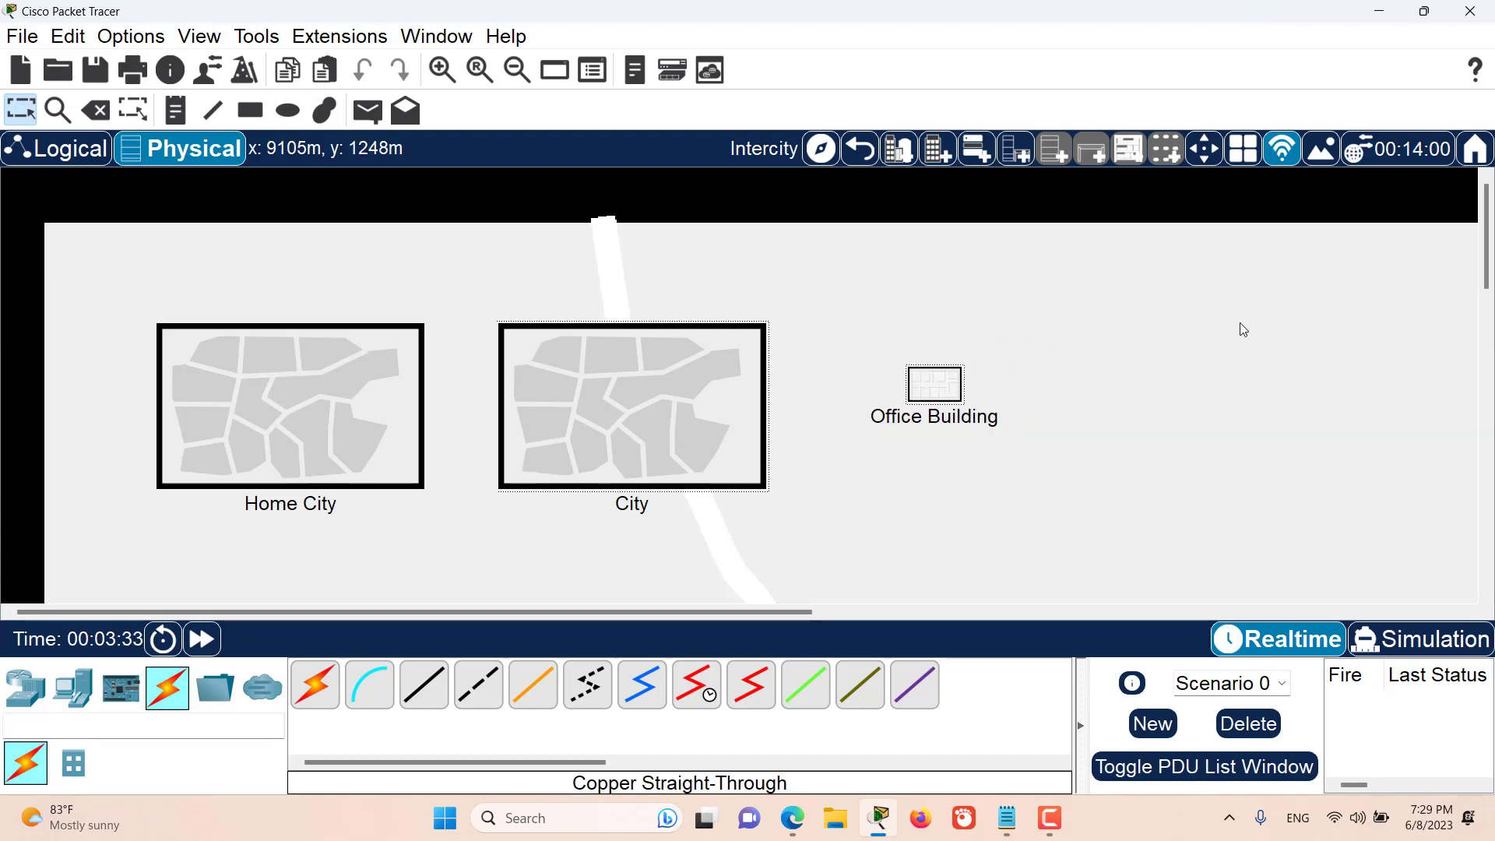
- Move the Office Building into the new City, check it inside the city, and return to Intercity
click(1211, 161)
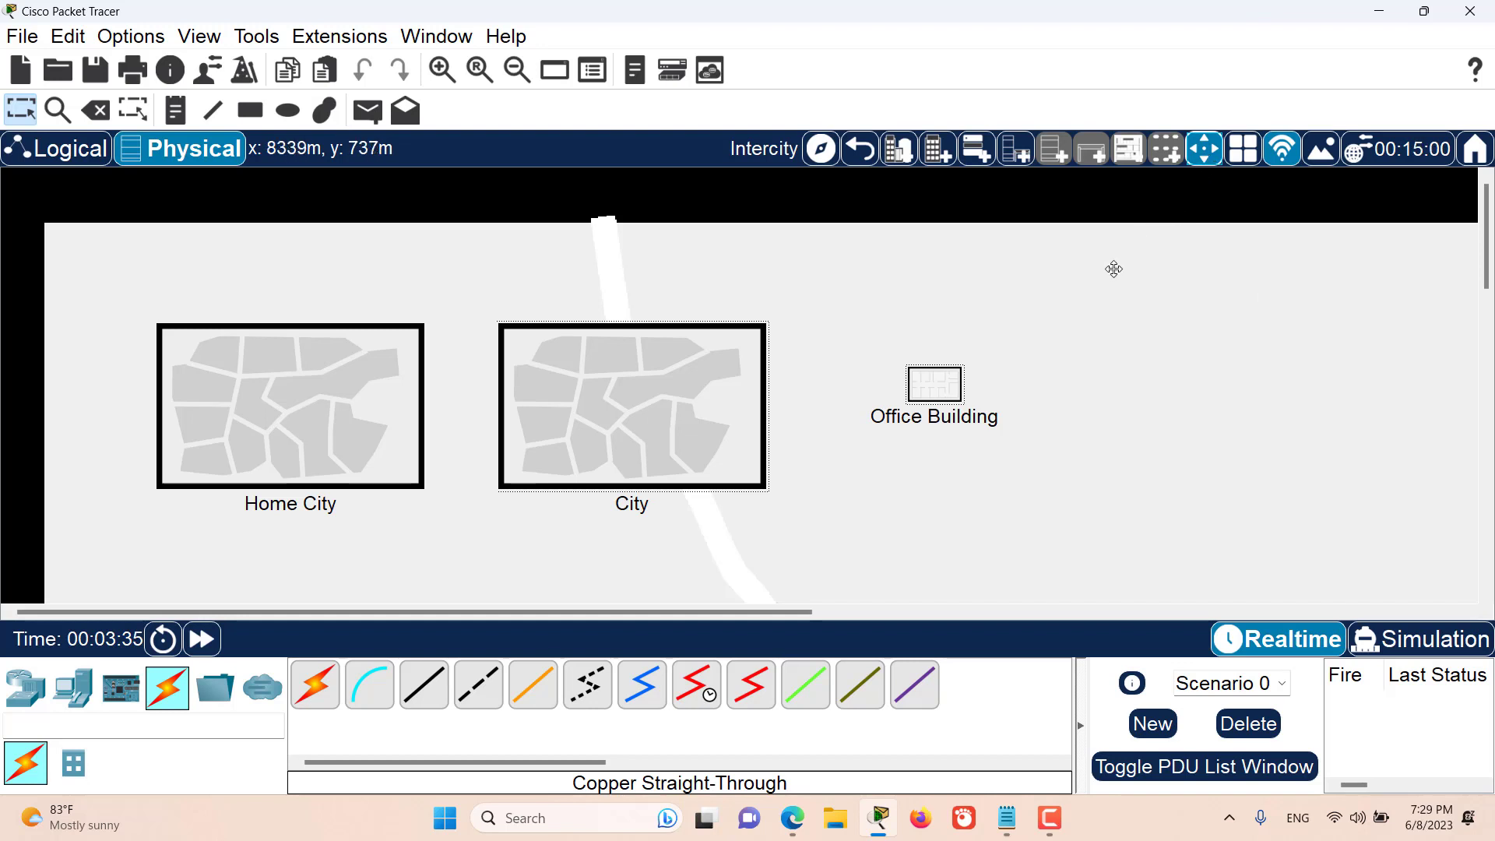
click(929, 386)
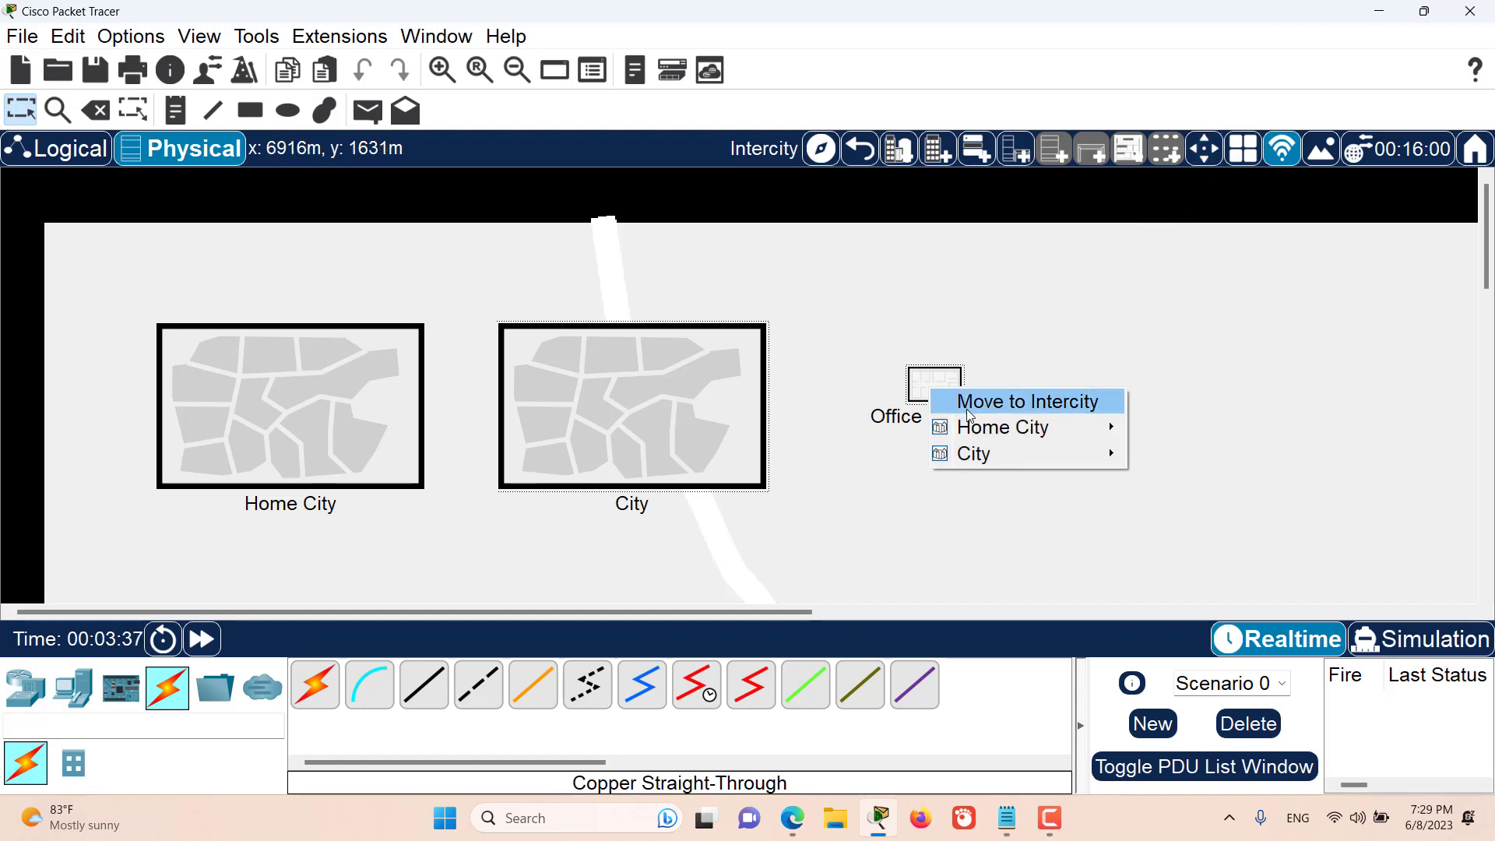
mouse_move(986, 463)
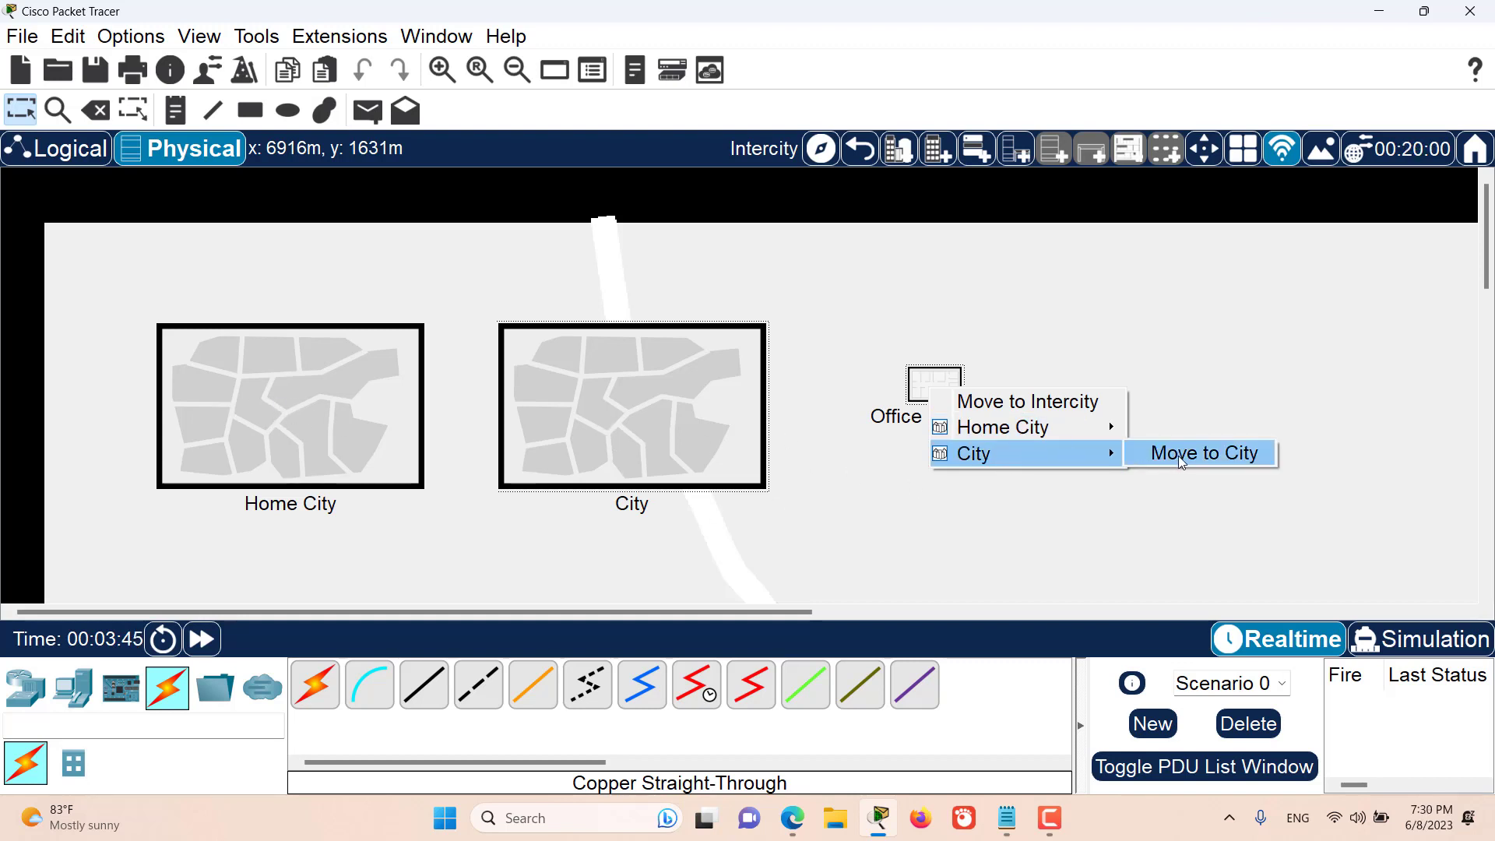
click(1179, 455)
click(677, 441)
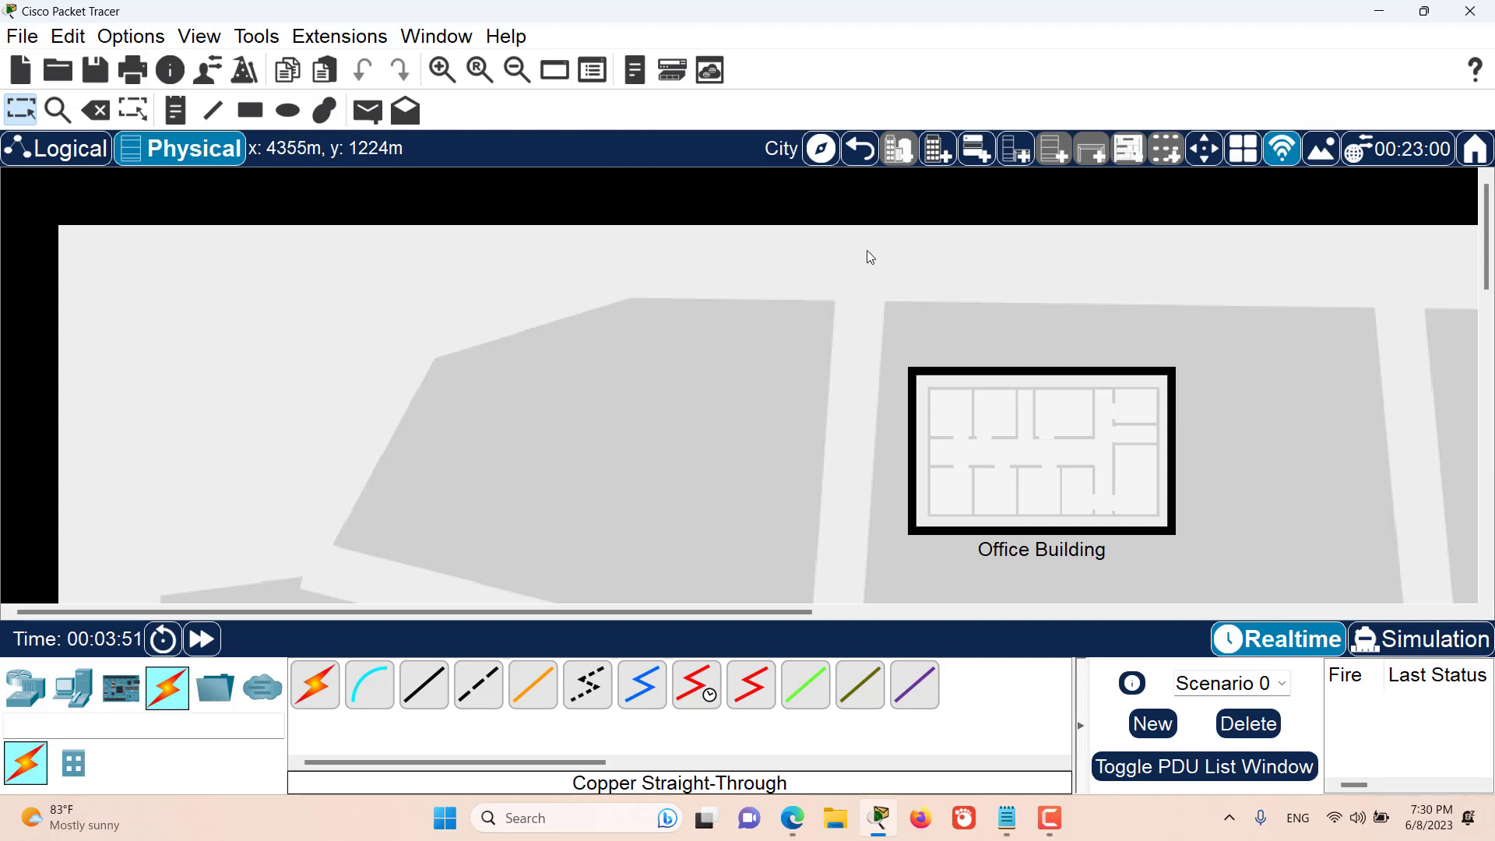
click(860, 150)
- Rename the new city as NYC City
click(623, 511)
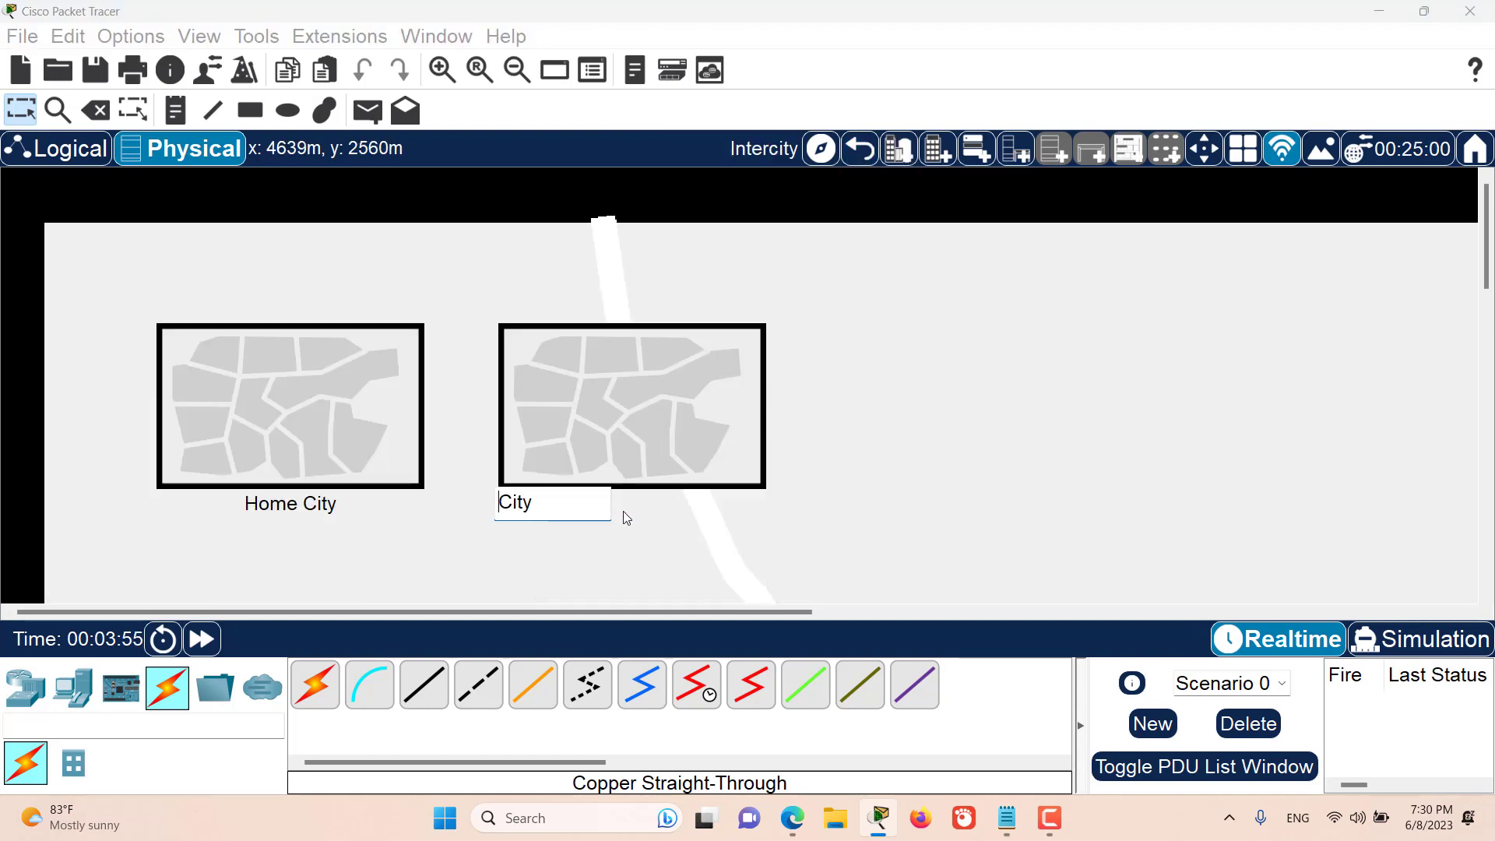
drag(574, 507, 492, 495)
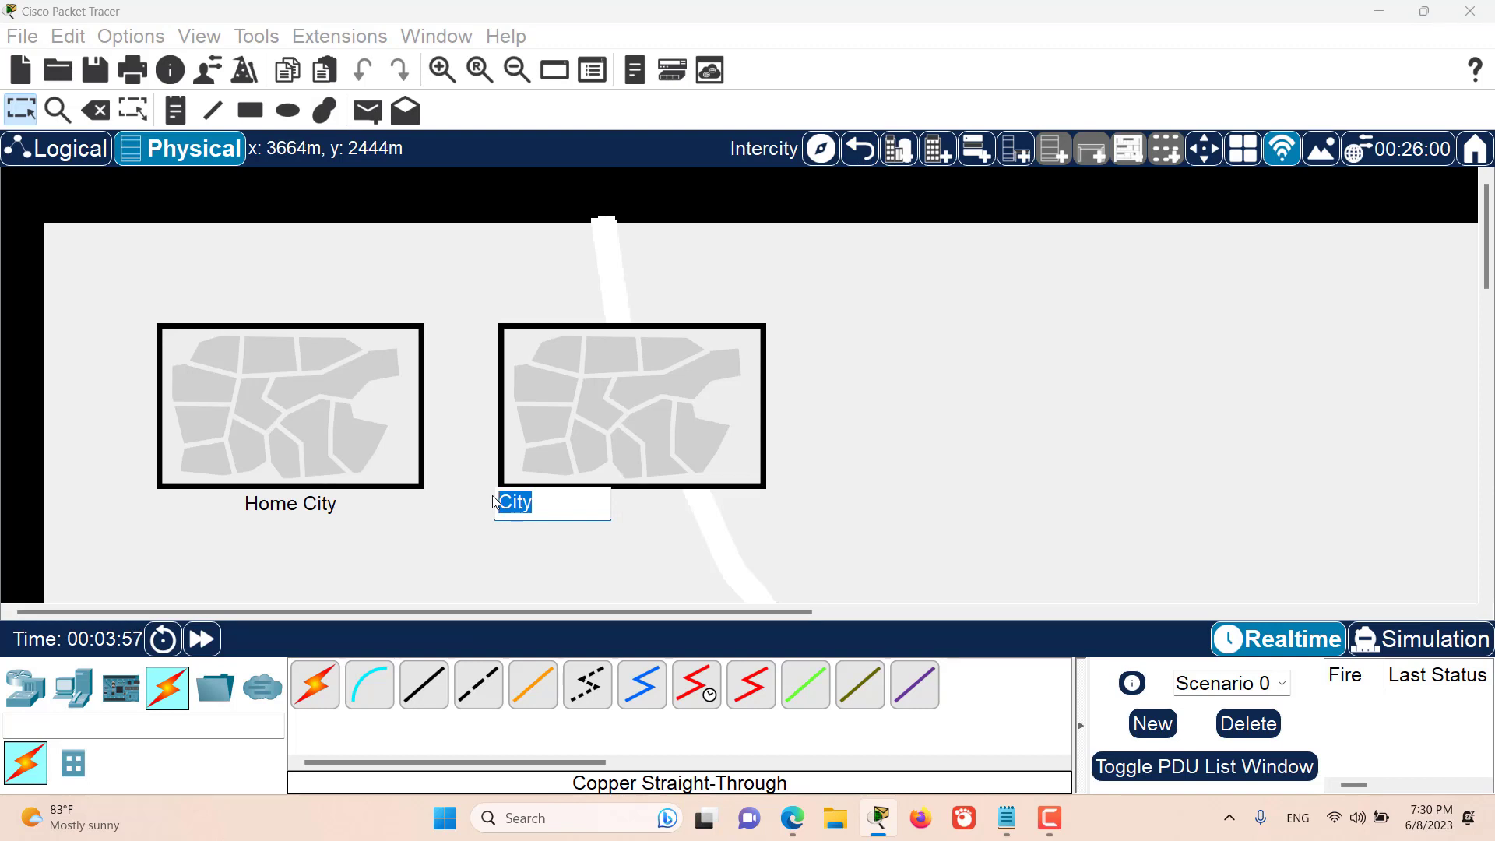
text(NYC City)
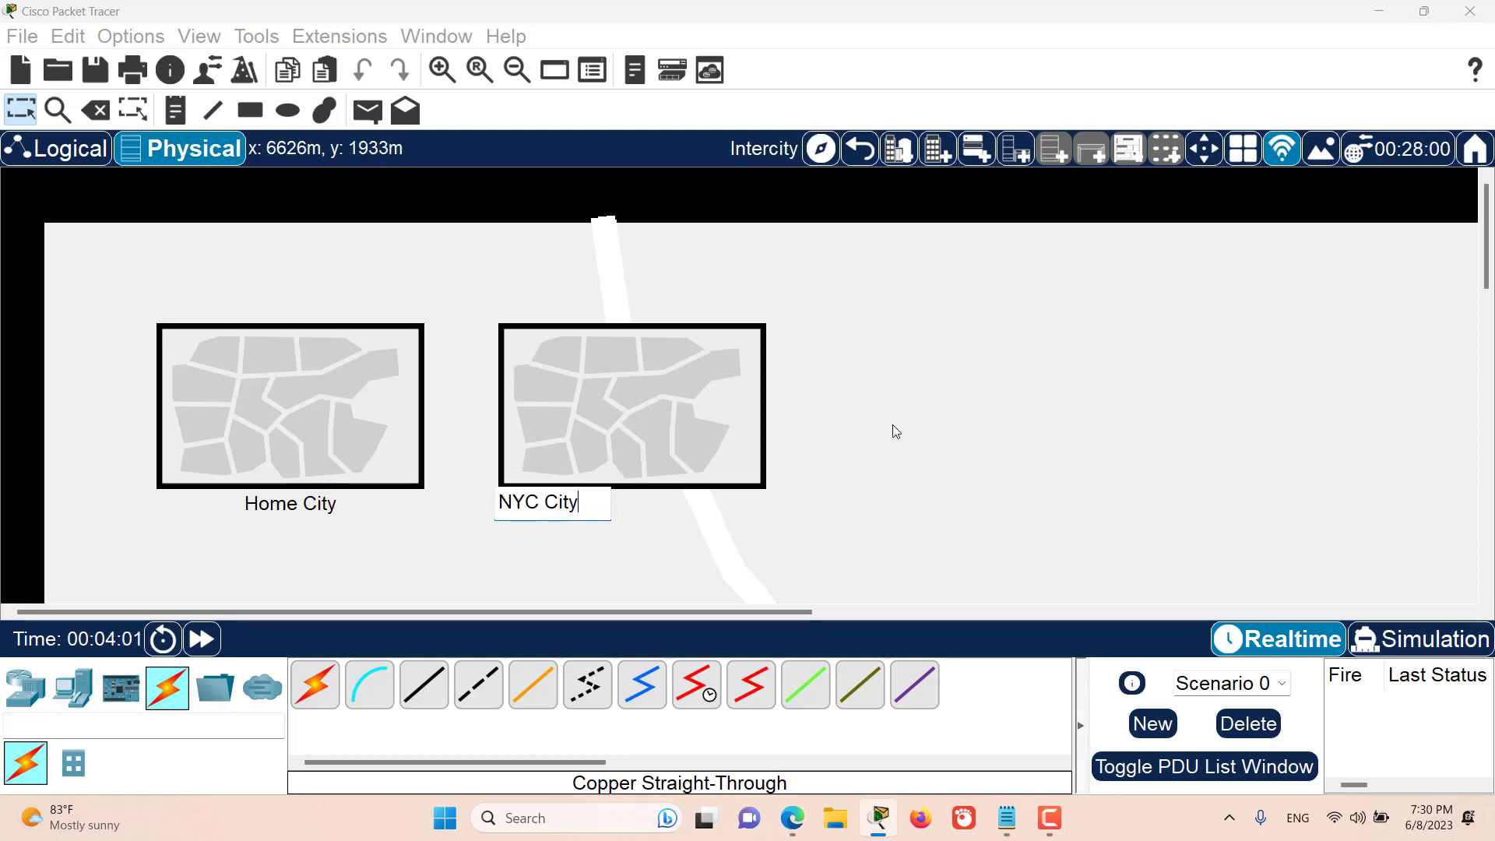
click(897, 429)
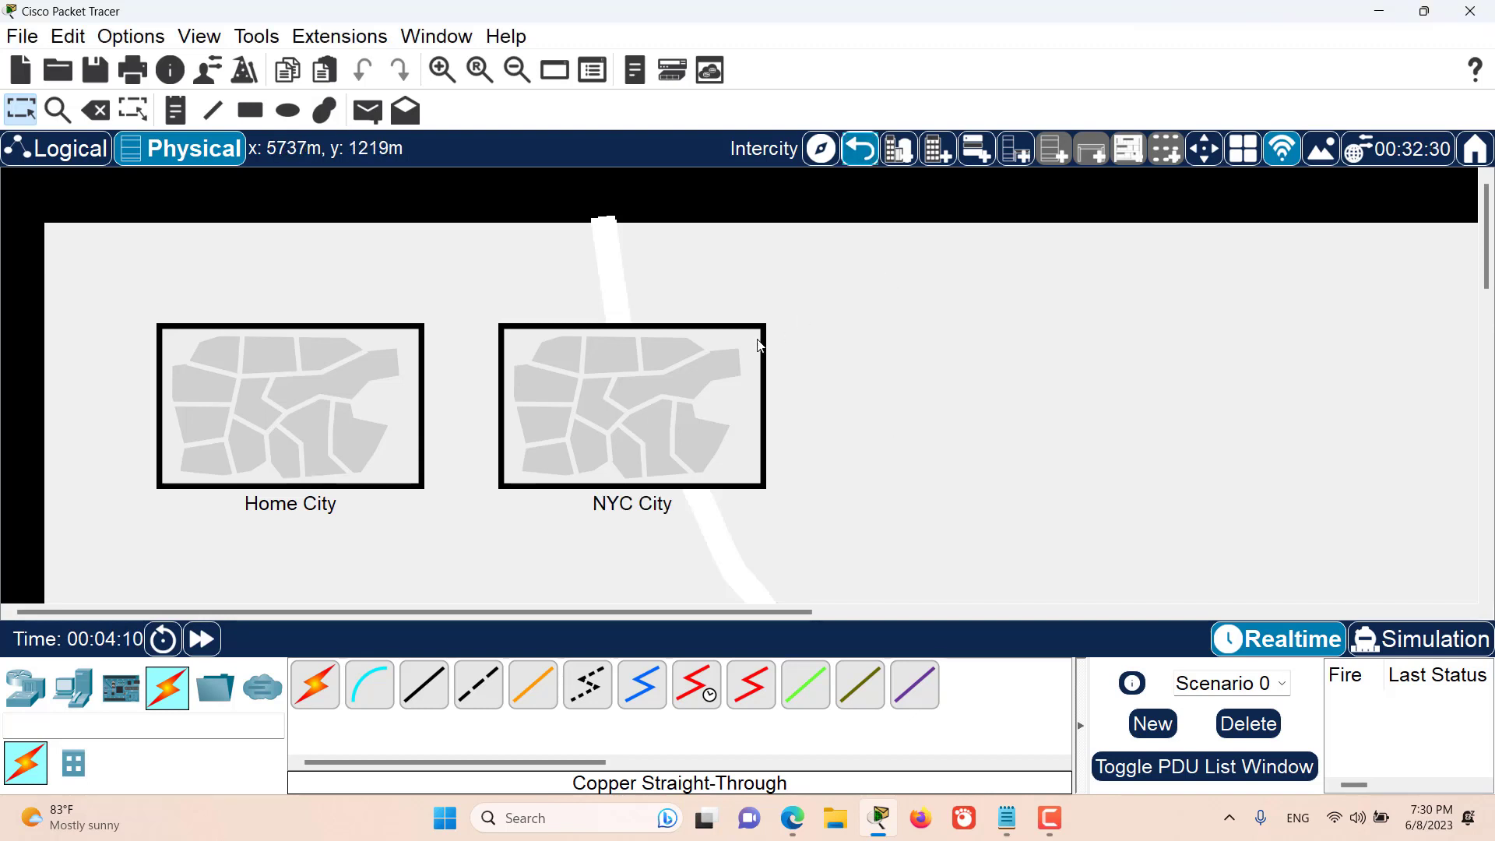
- Move the Office Building out of NYC City to the Intercity level and return to Intercity
click(678, 394)
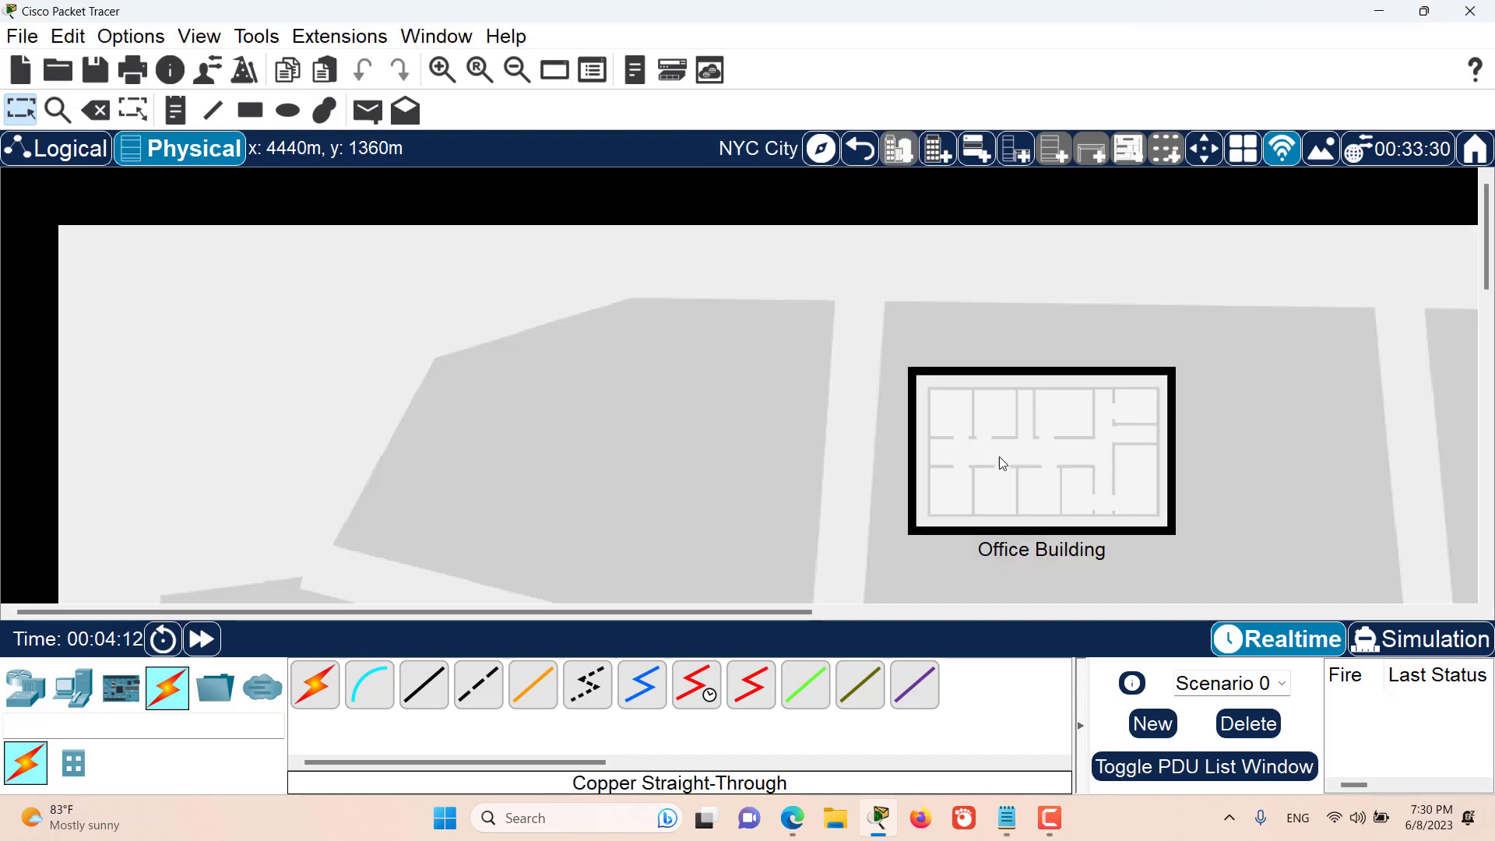
click(1204, 153)
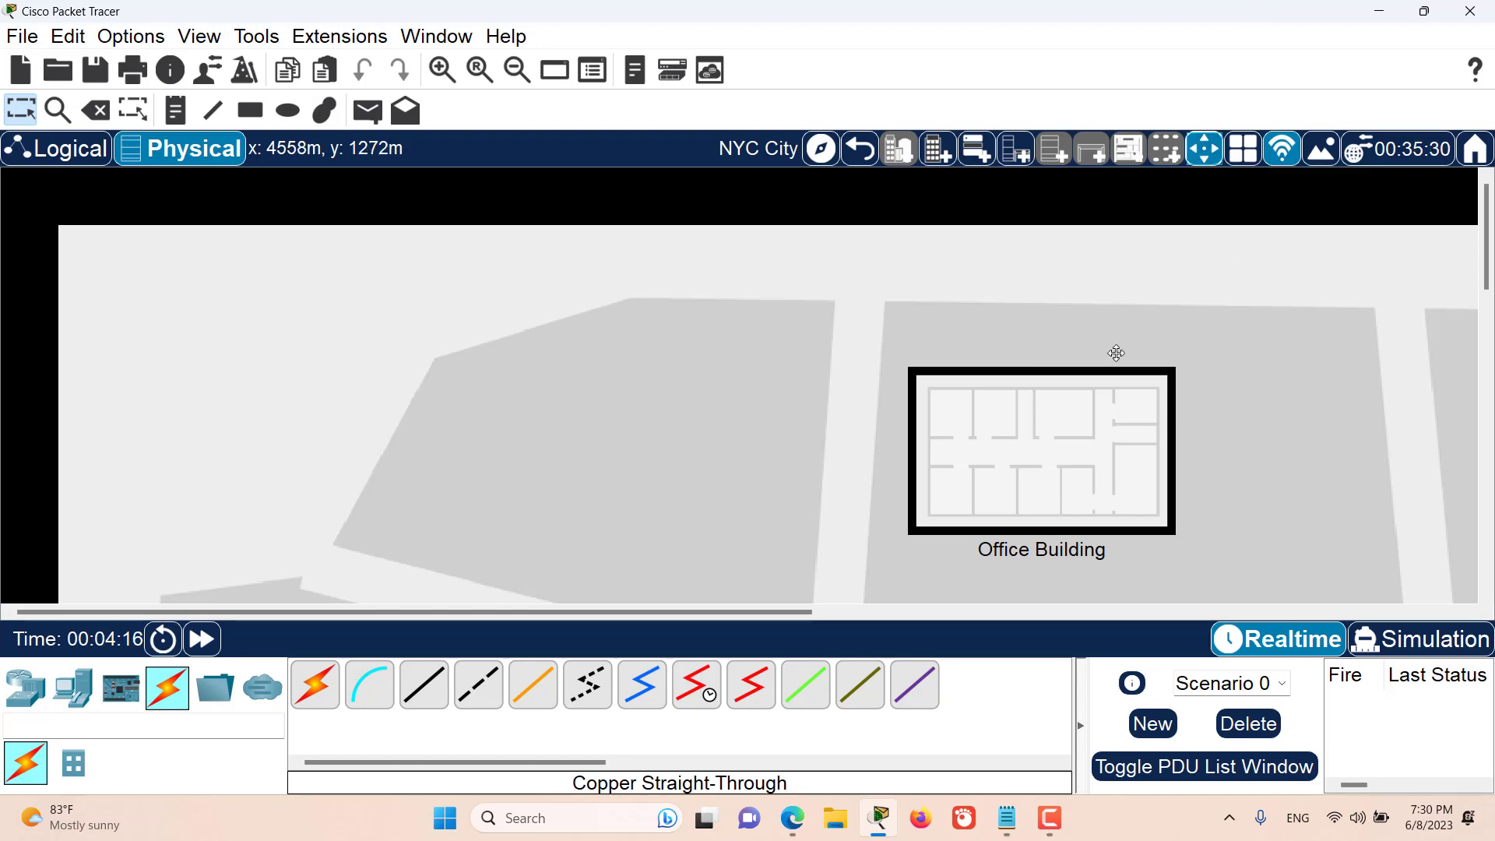
click(979, 423)
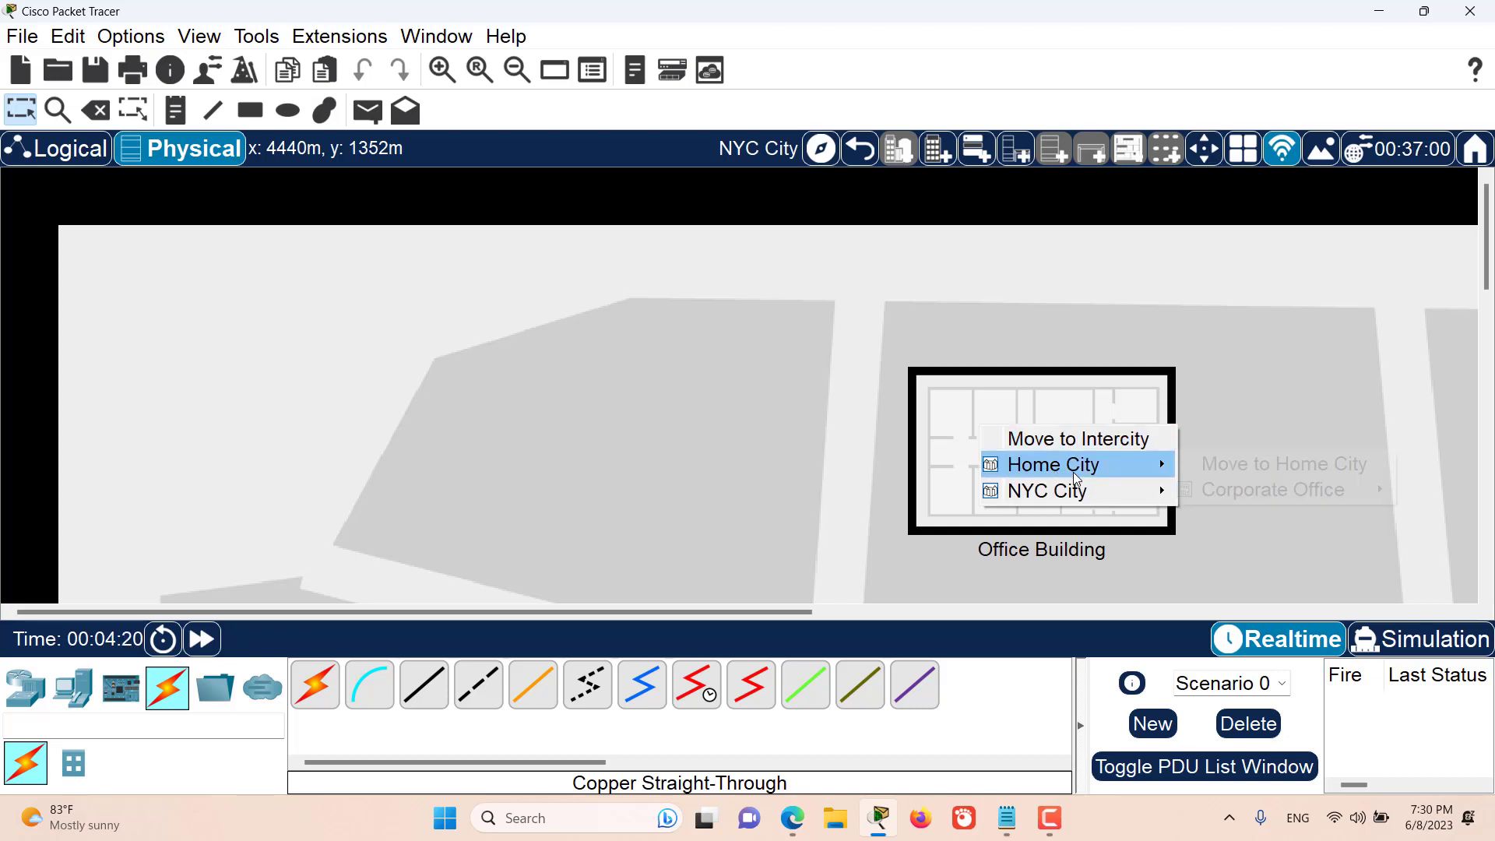
click(1082, 442)
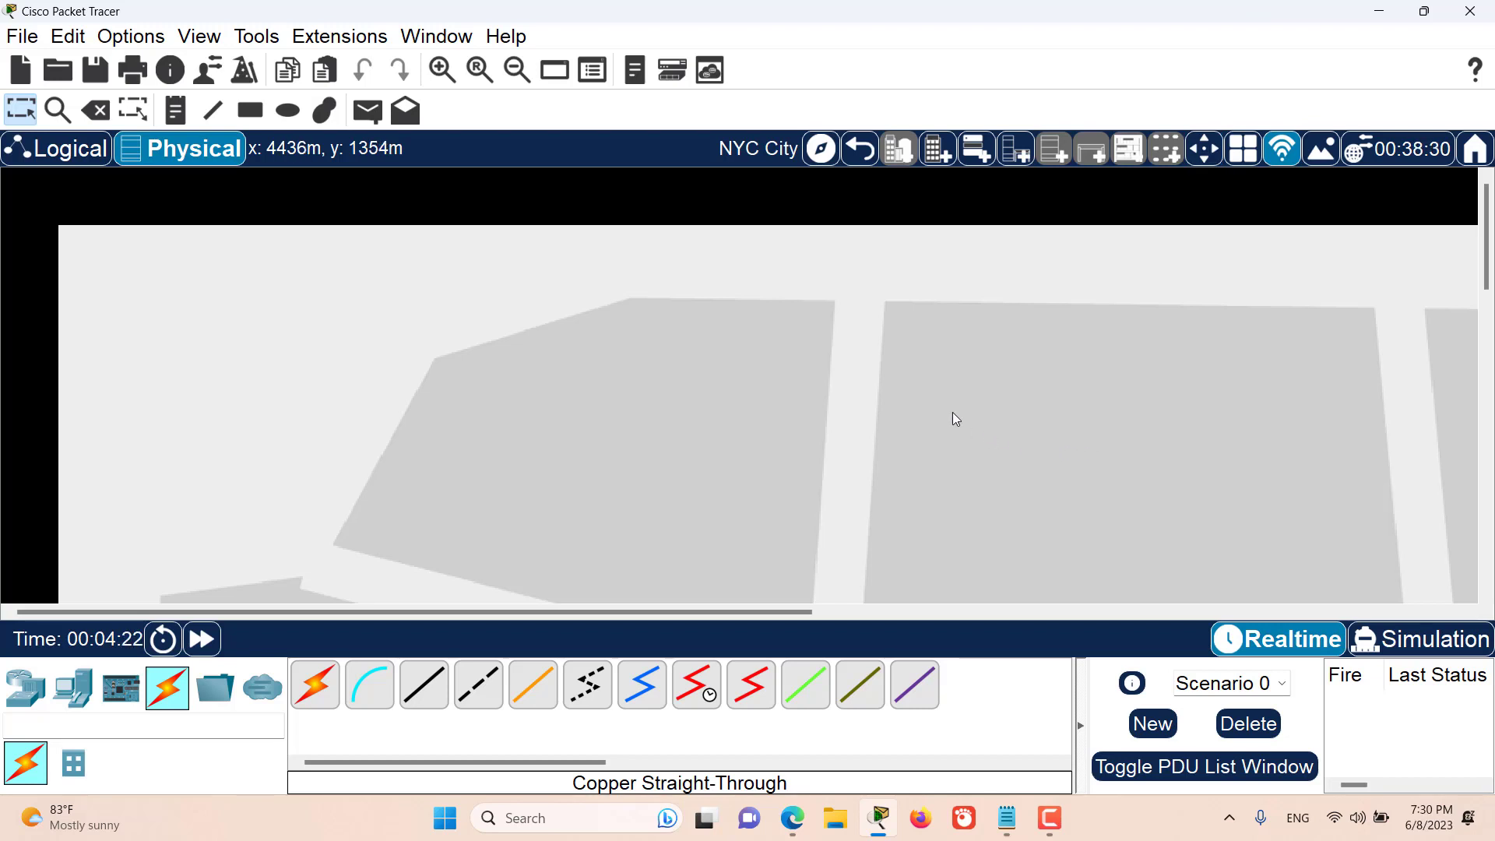
click(859, 148)
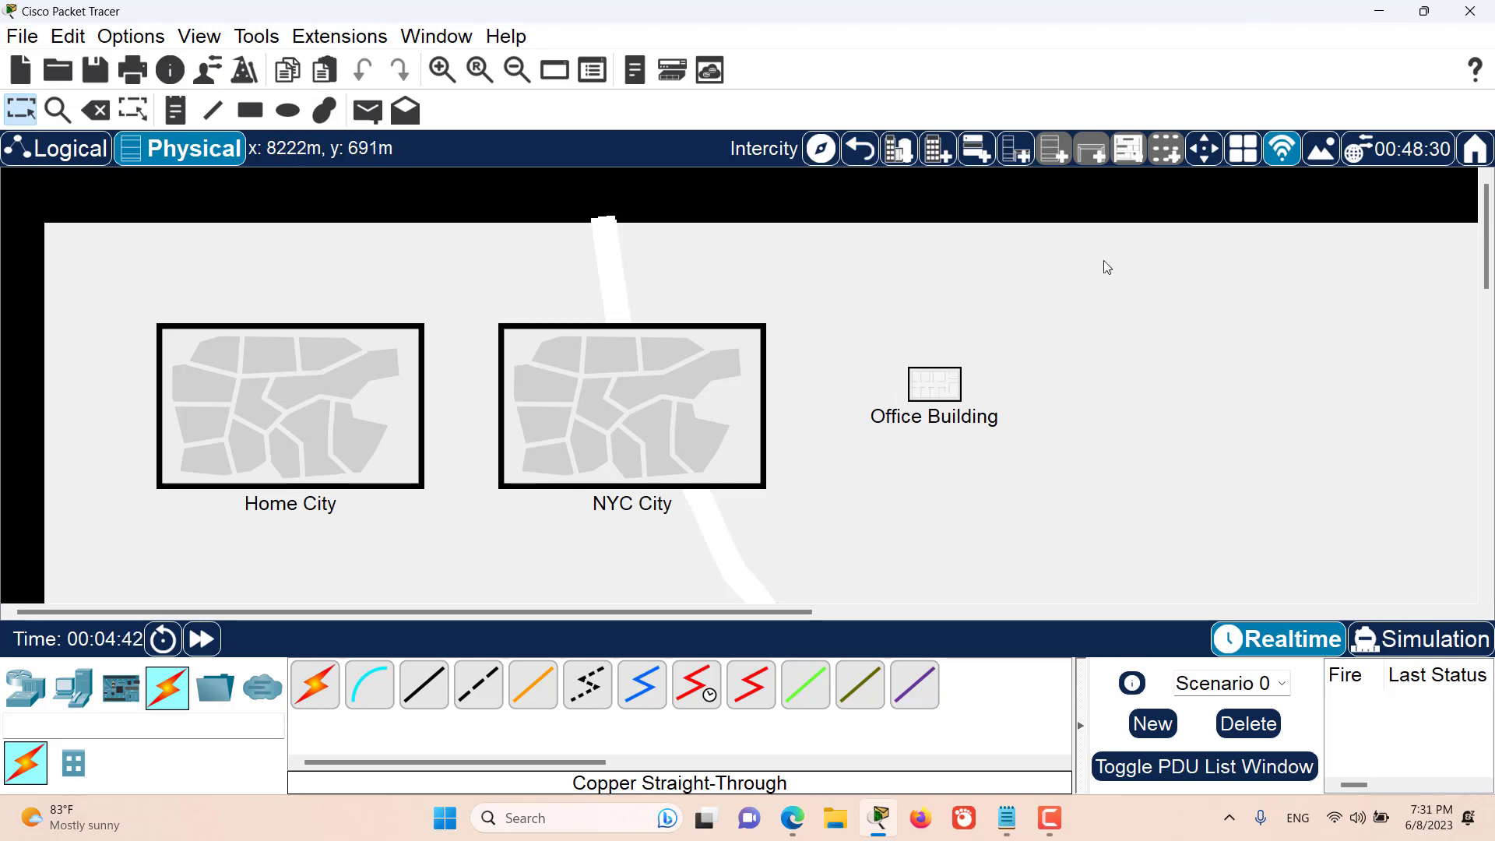
- Set the physical view's grid line color to red (#ff0000) in the grid preferences
click(1243, 148)
drag(660, 204, 907, 145)
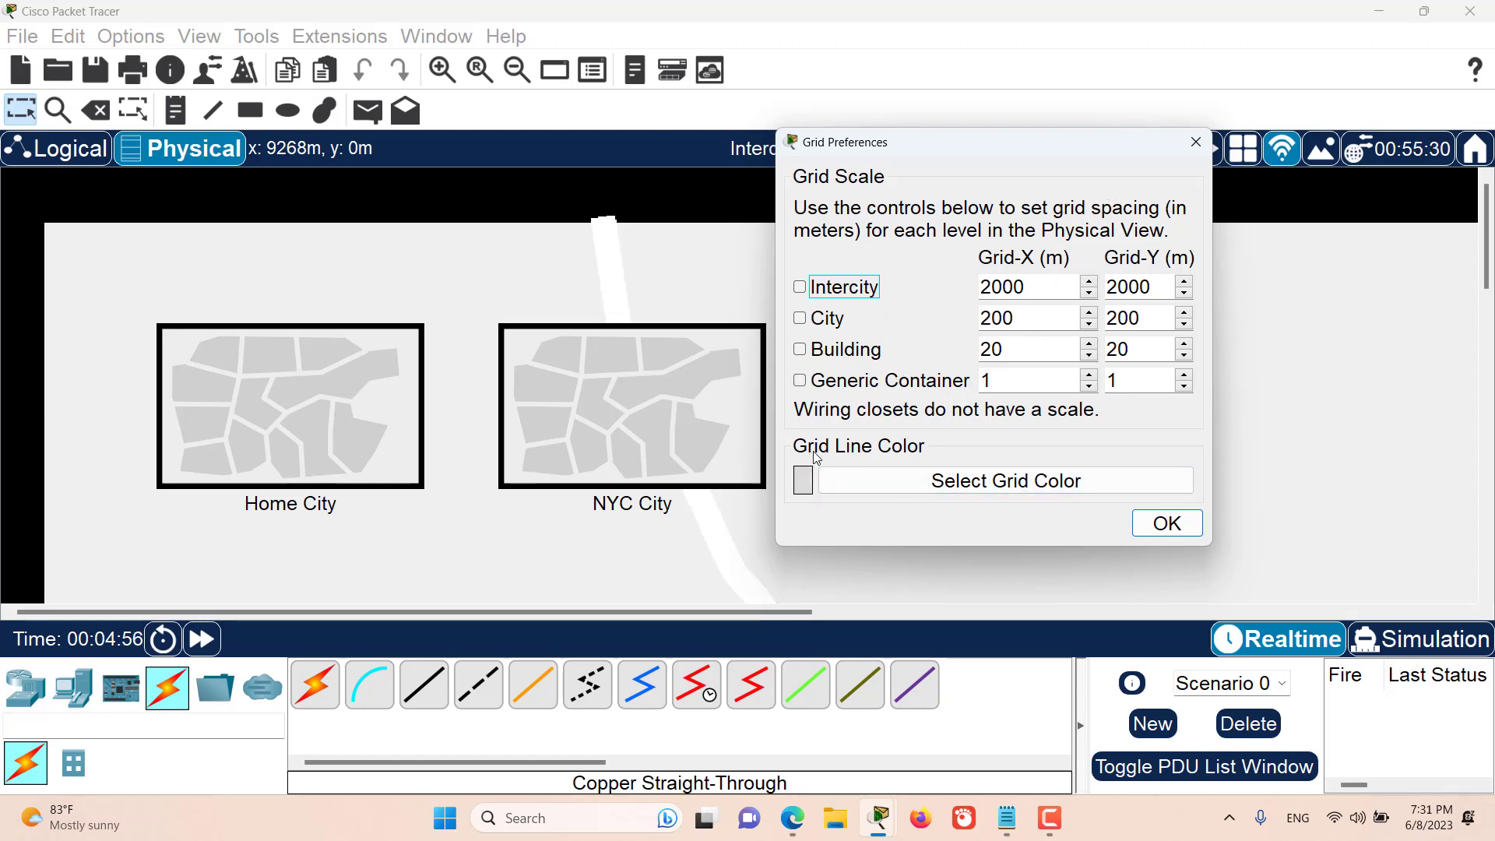
click(980, 481)
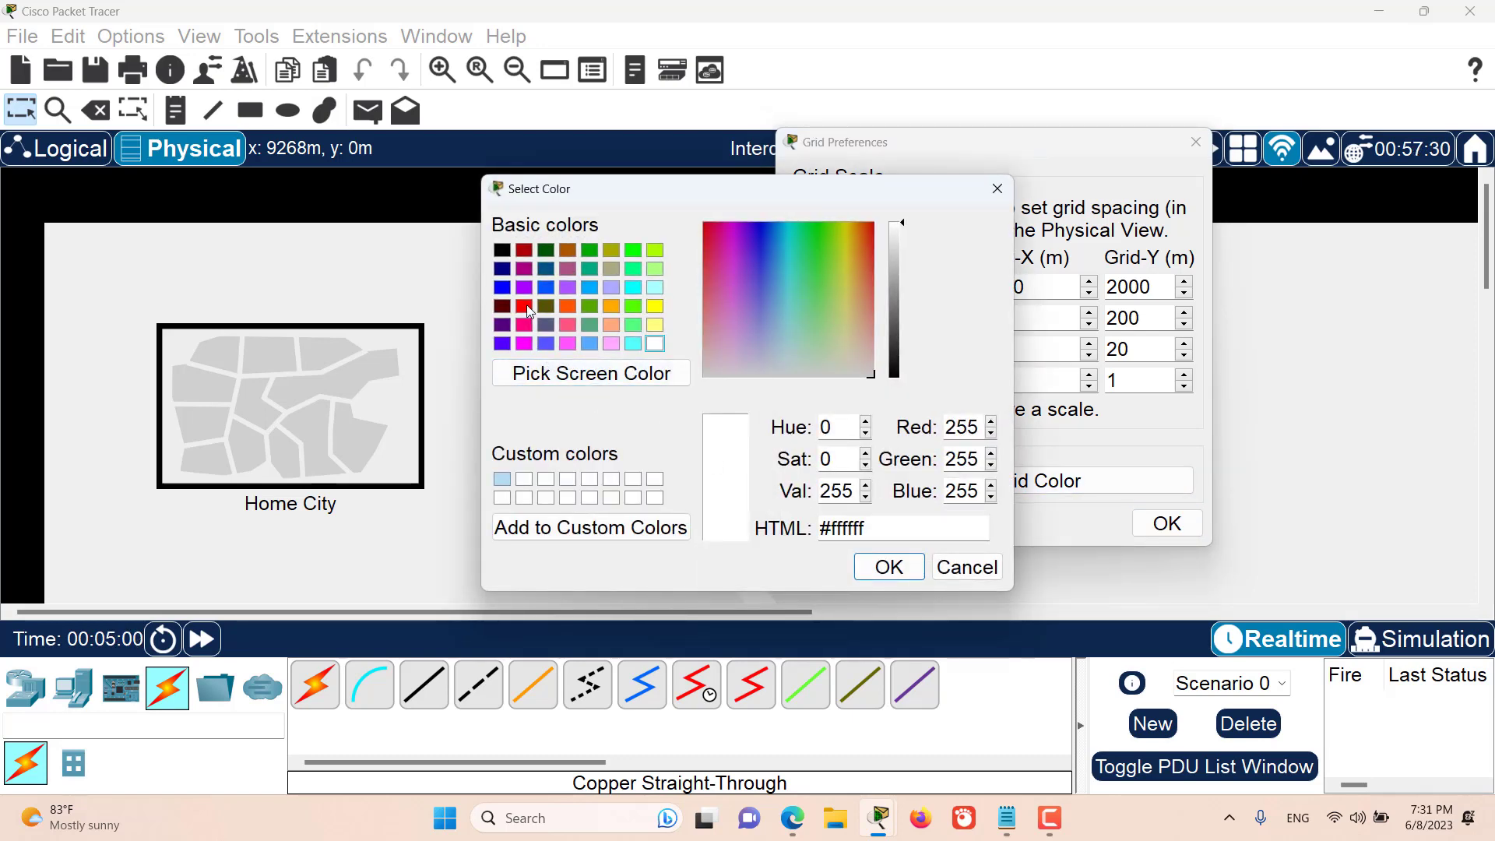
click(524, 306)
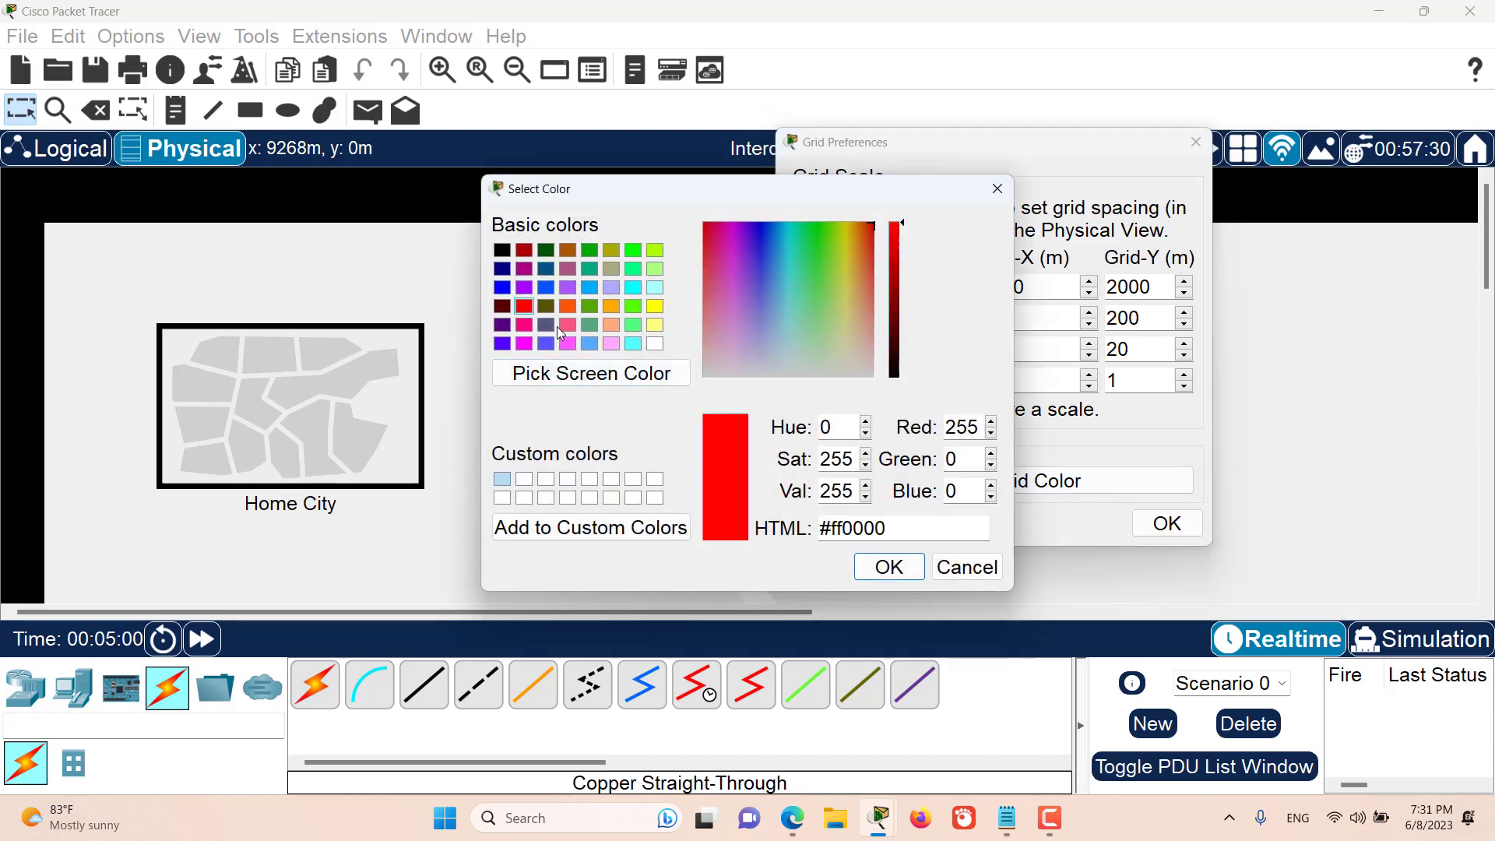
click(894, 573)
click(1171, 534)
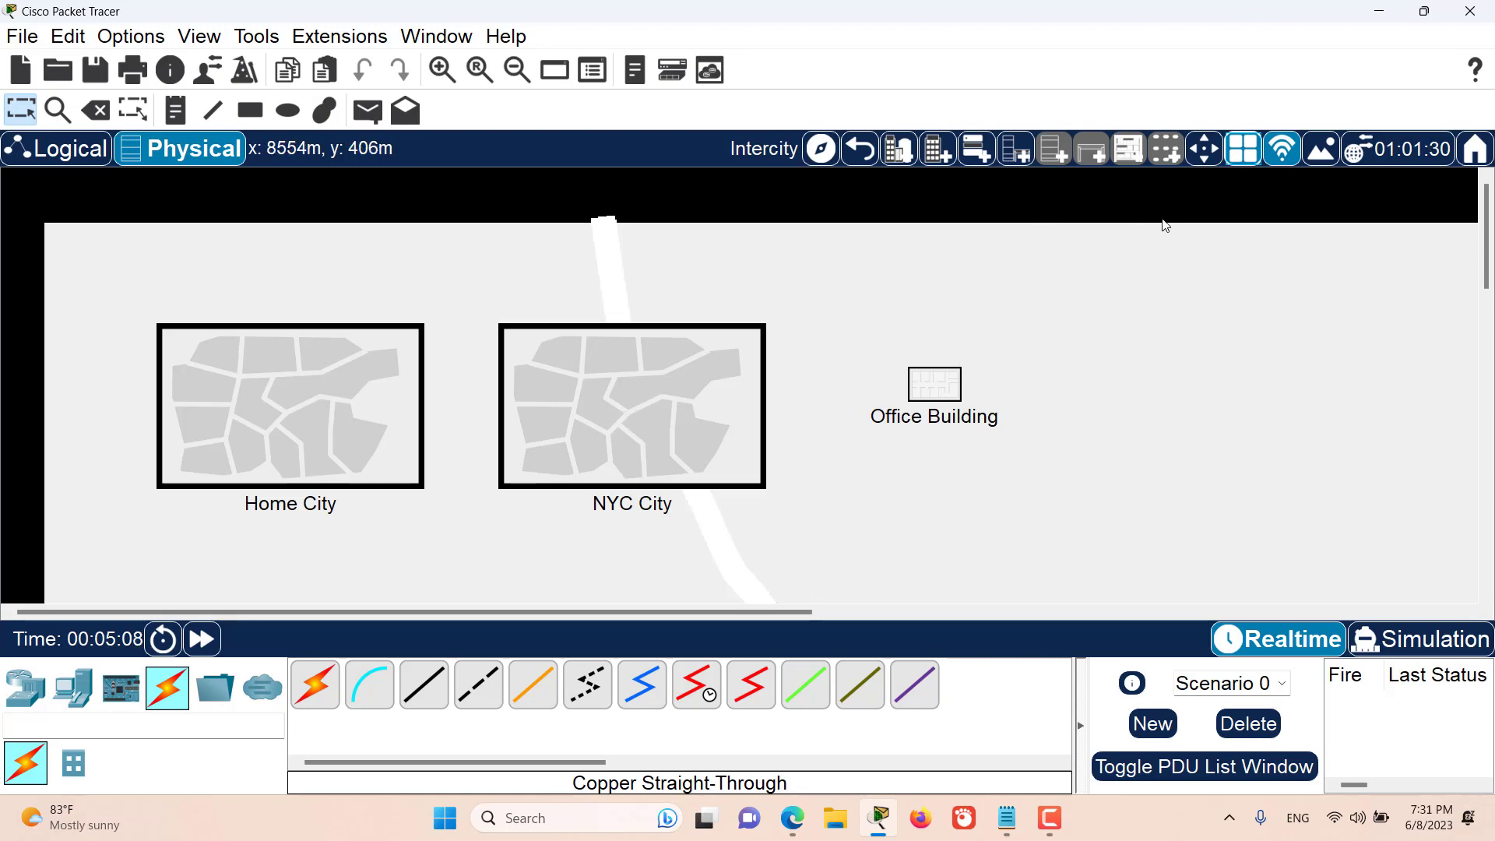
- Enable the grid for the Intercity, City, Building and Generic Container levels
click(1244, 154)
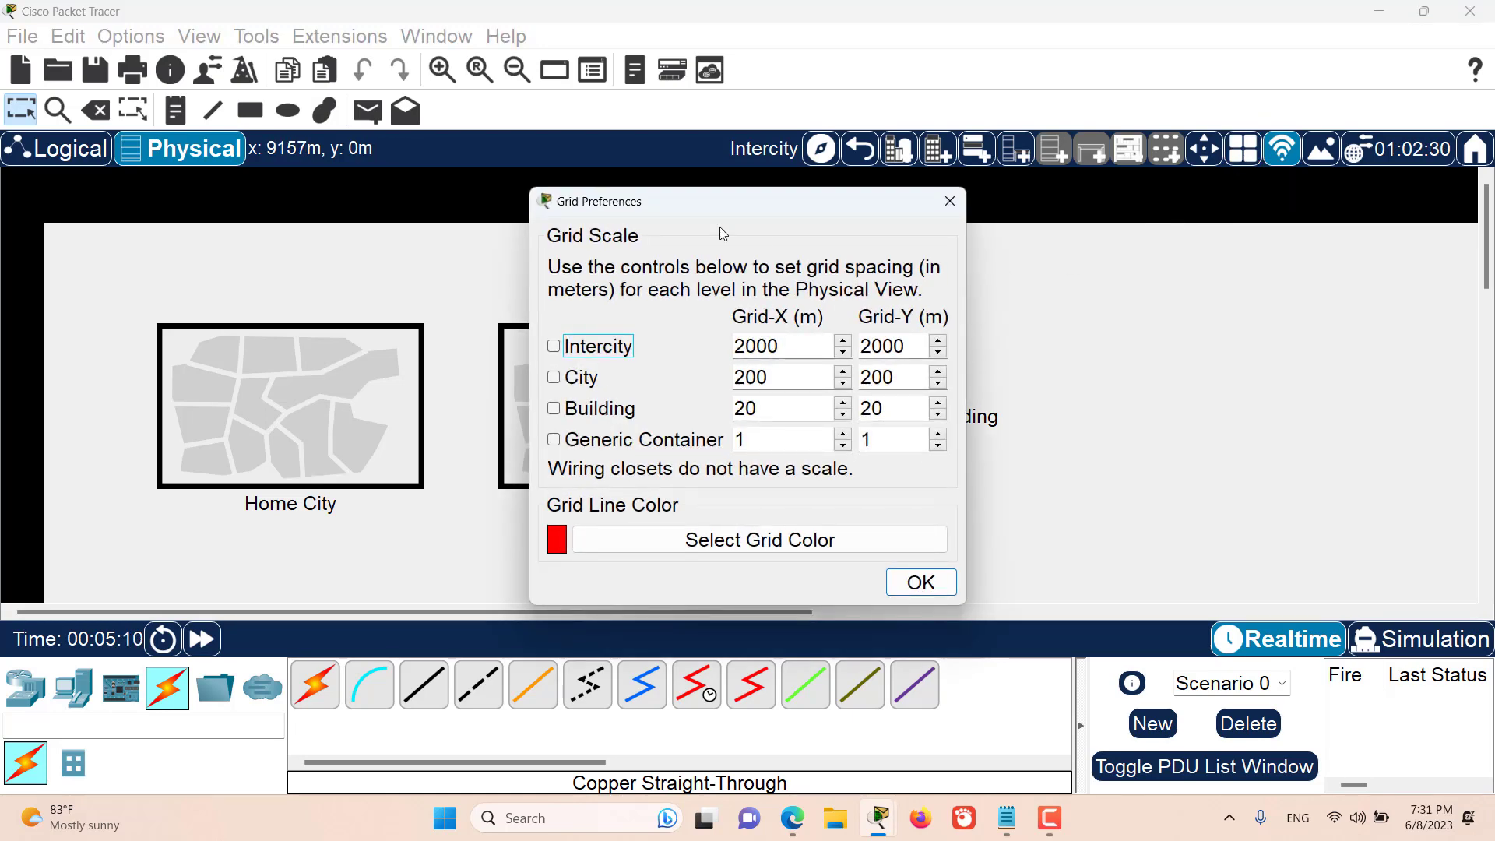
drag(721, 204, 953, 172)
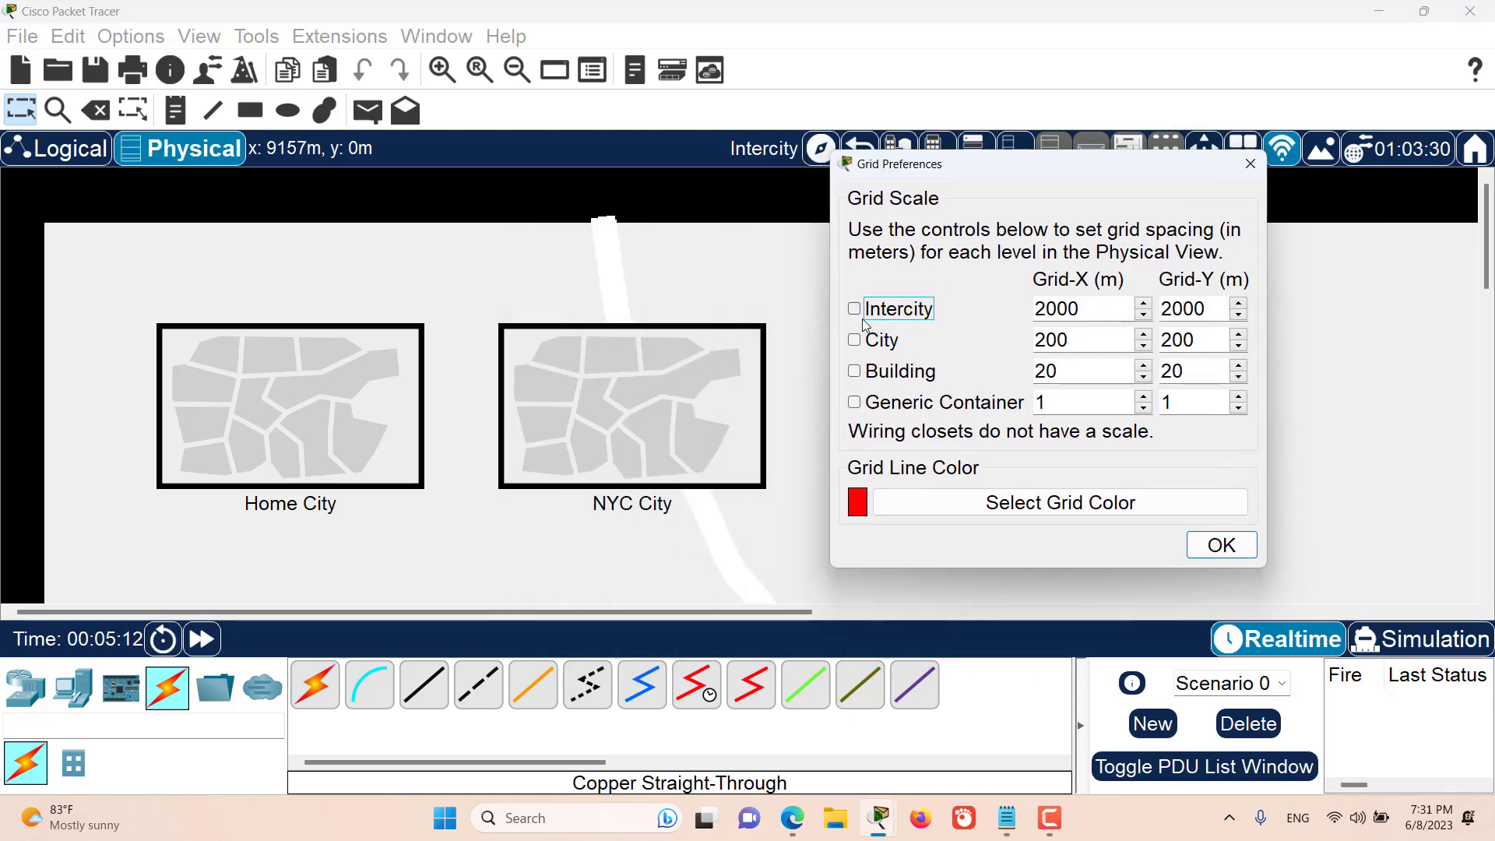
click(856, 342)
click(857, 373)
click(855, 403)
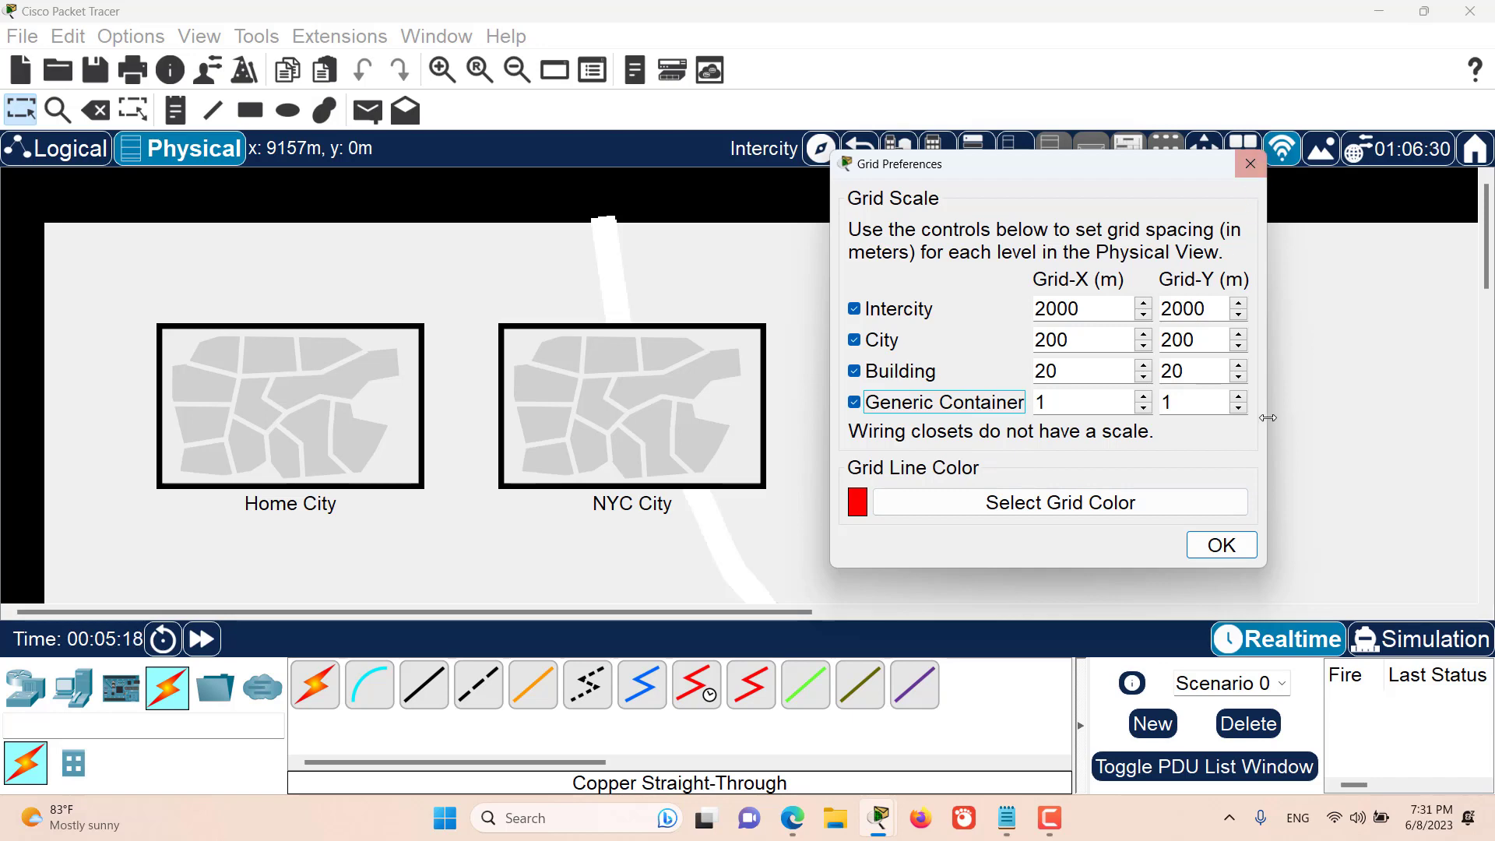
click(1222, 546)
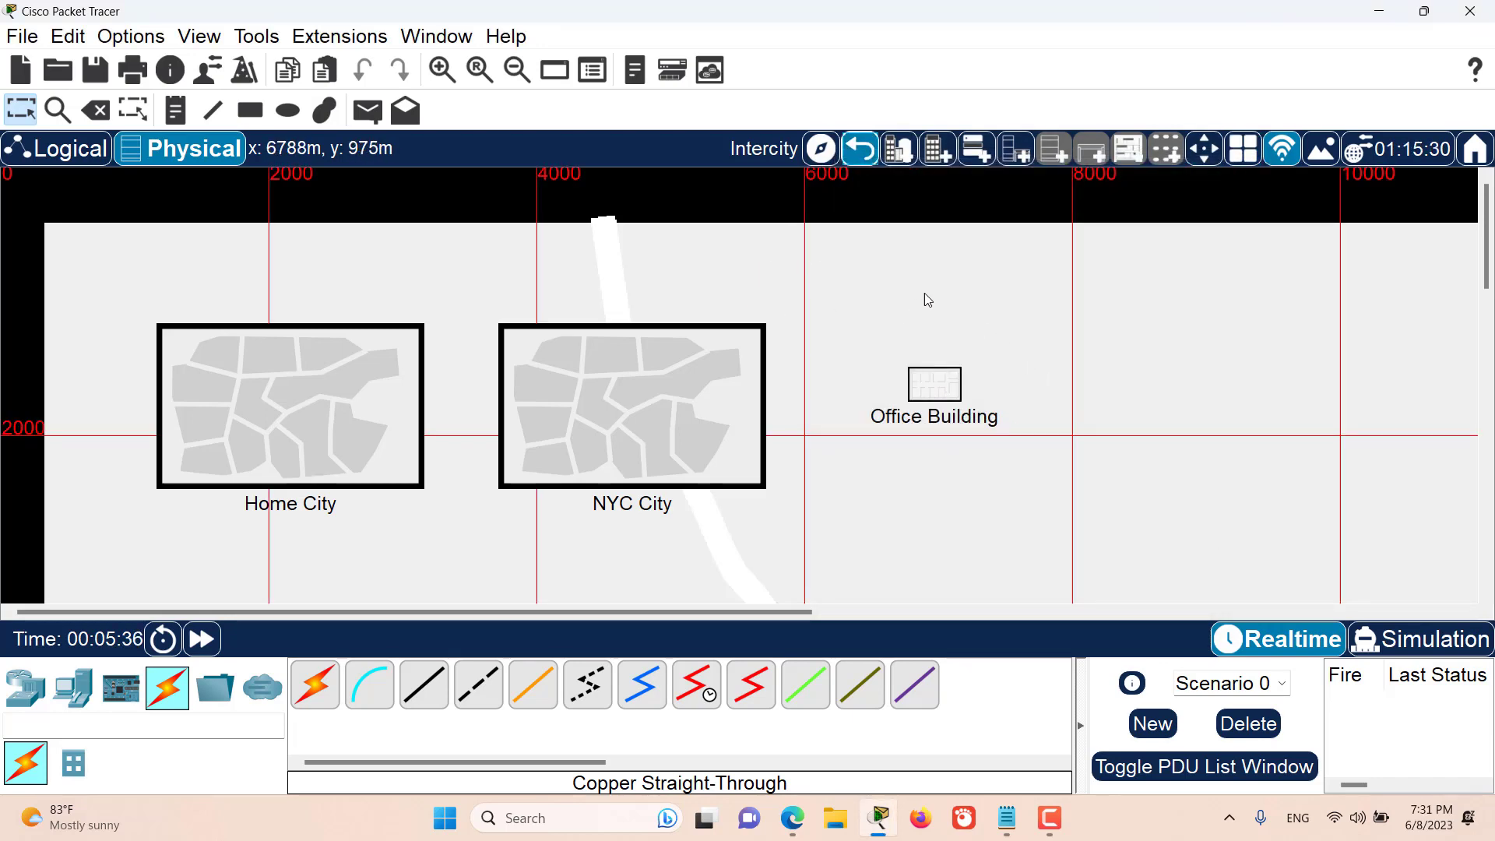
- Inspect the grid in Home City and its Corporate Office, going down into the Main Wiring Closet
click(361, 400)
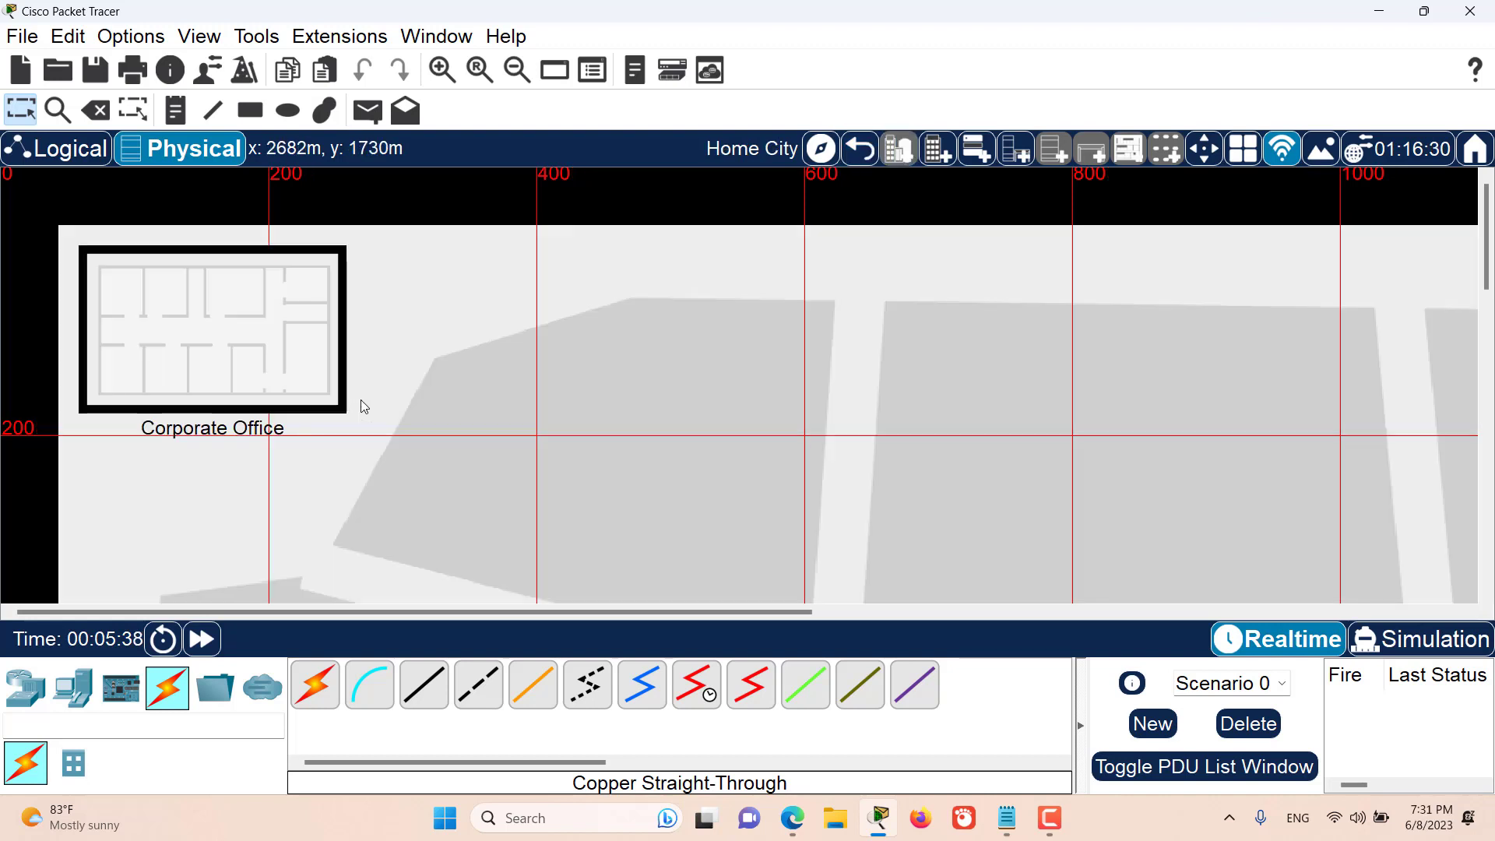
click(289, 362)
click(843, 487)
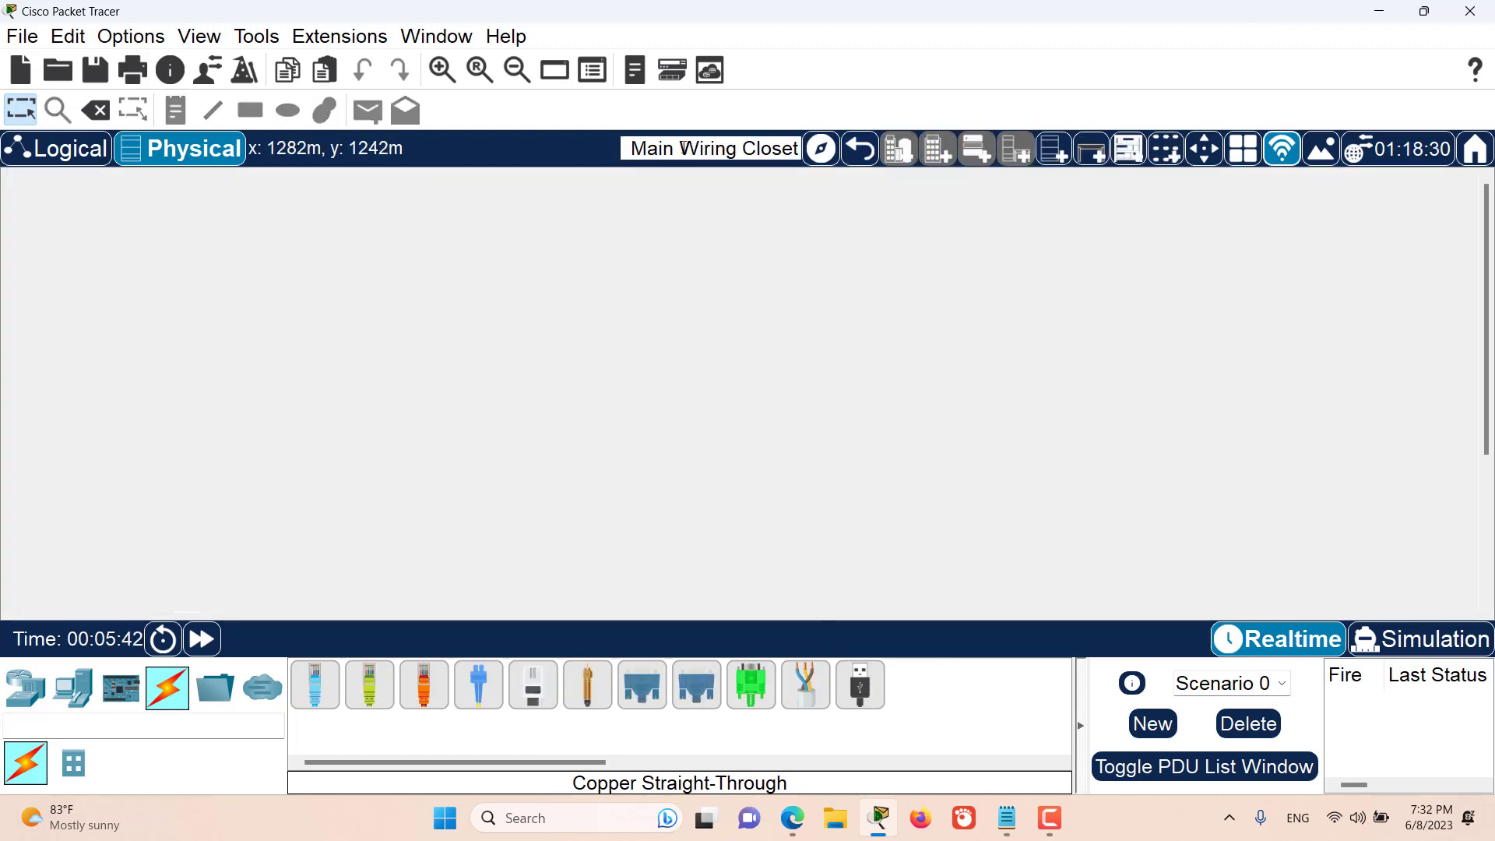
- Return to Intercity and disable the grid for the Intercity, City, Building and Generic Container levels
click(859, 161)
click(857, 161)
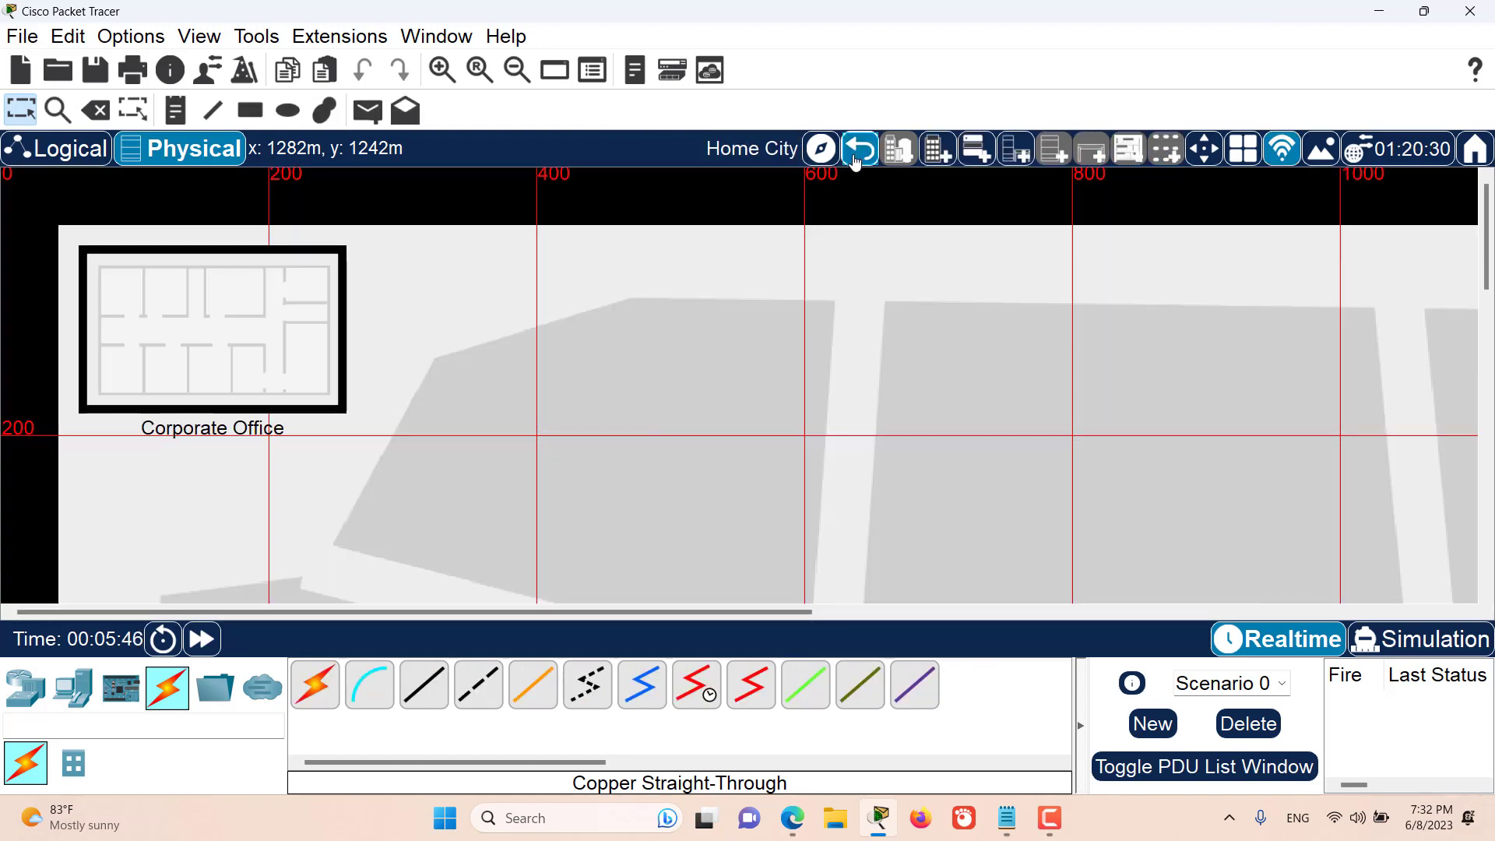
click(857, 161)
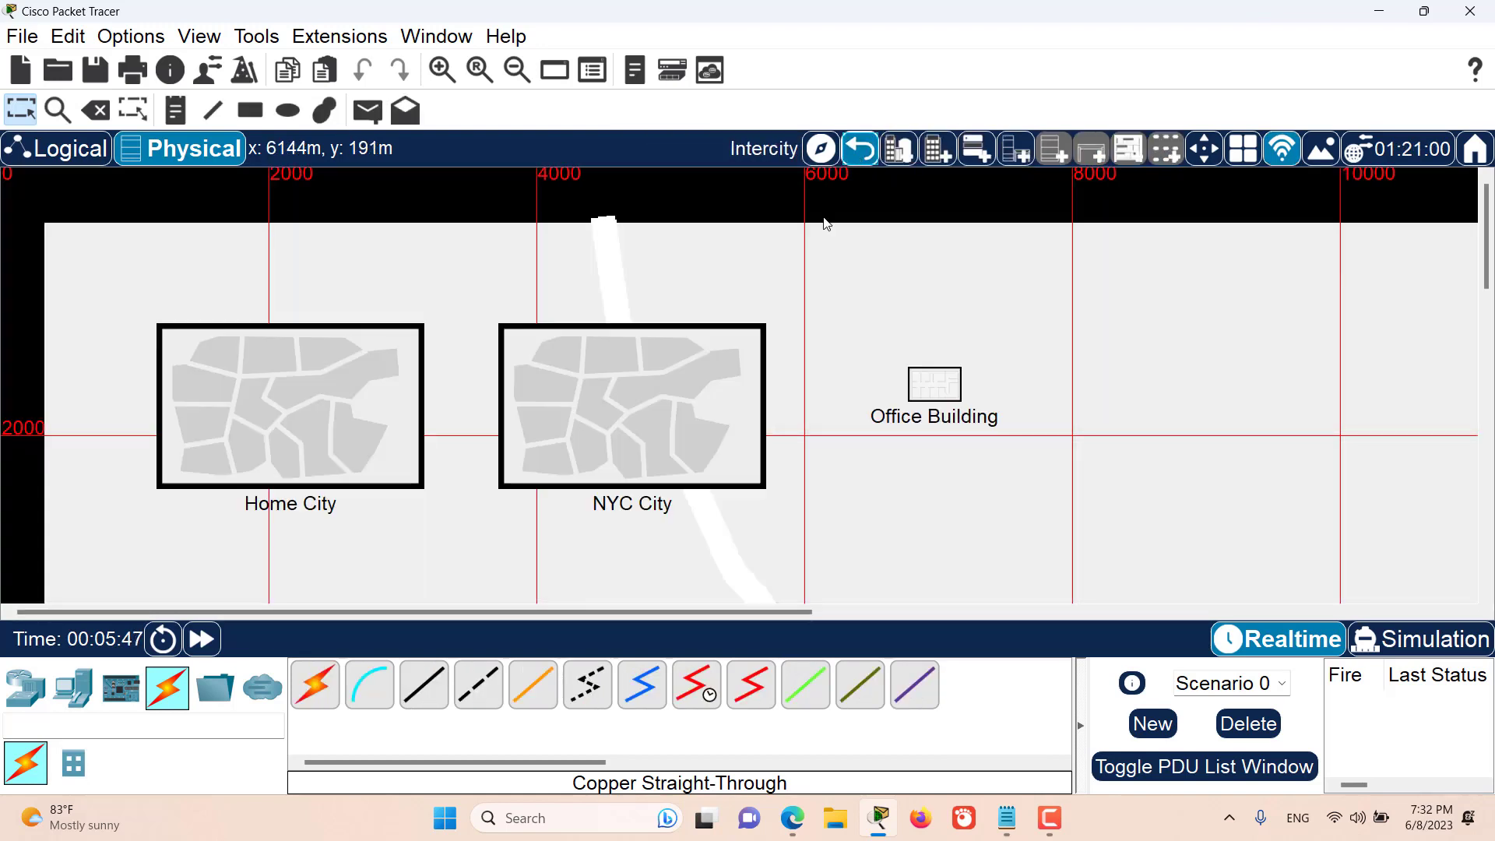
click(1261, 159)
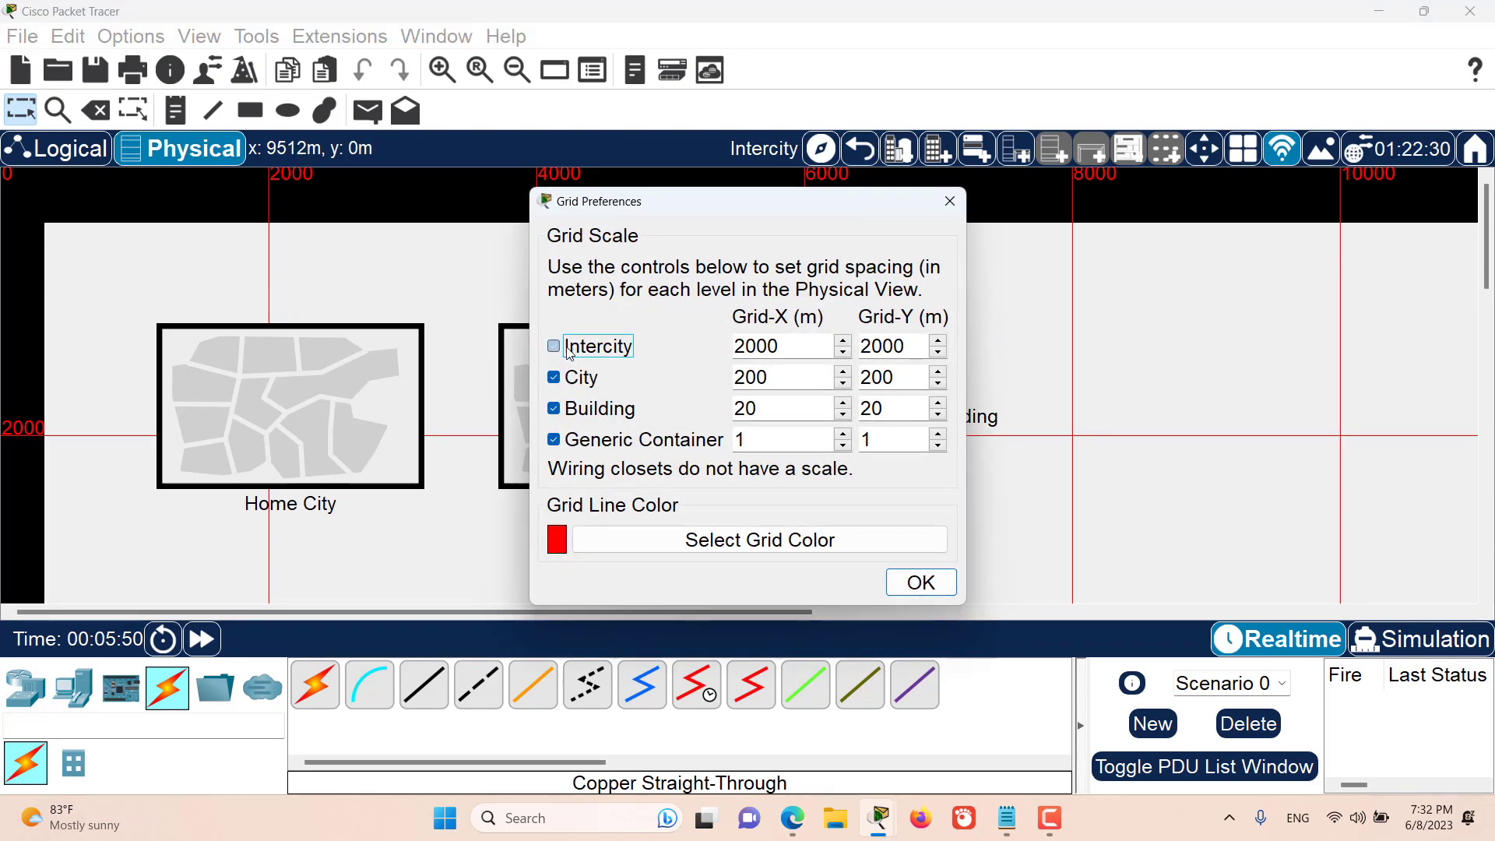
click(576, 378)
click(580, 408)
click(592, 440)
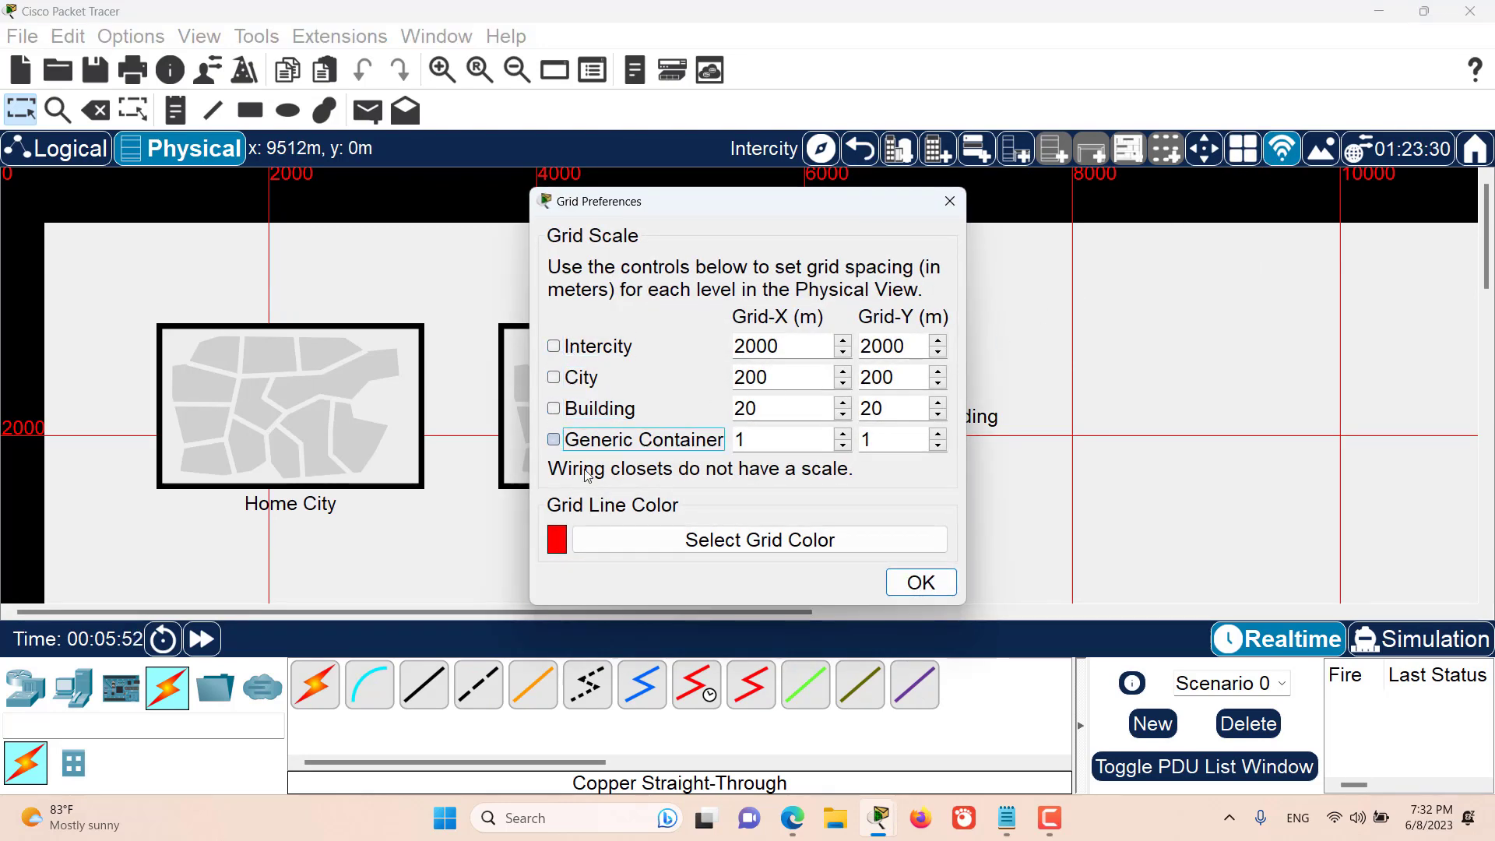
click(908, 592)
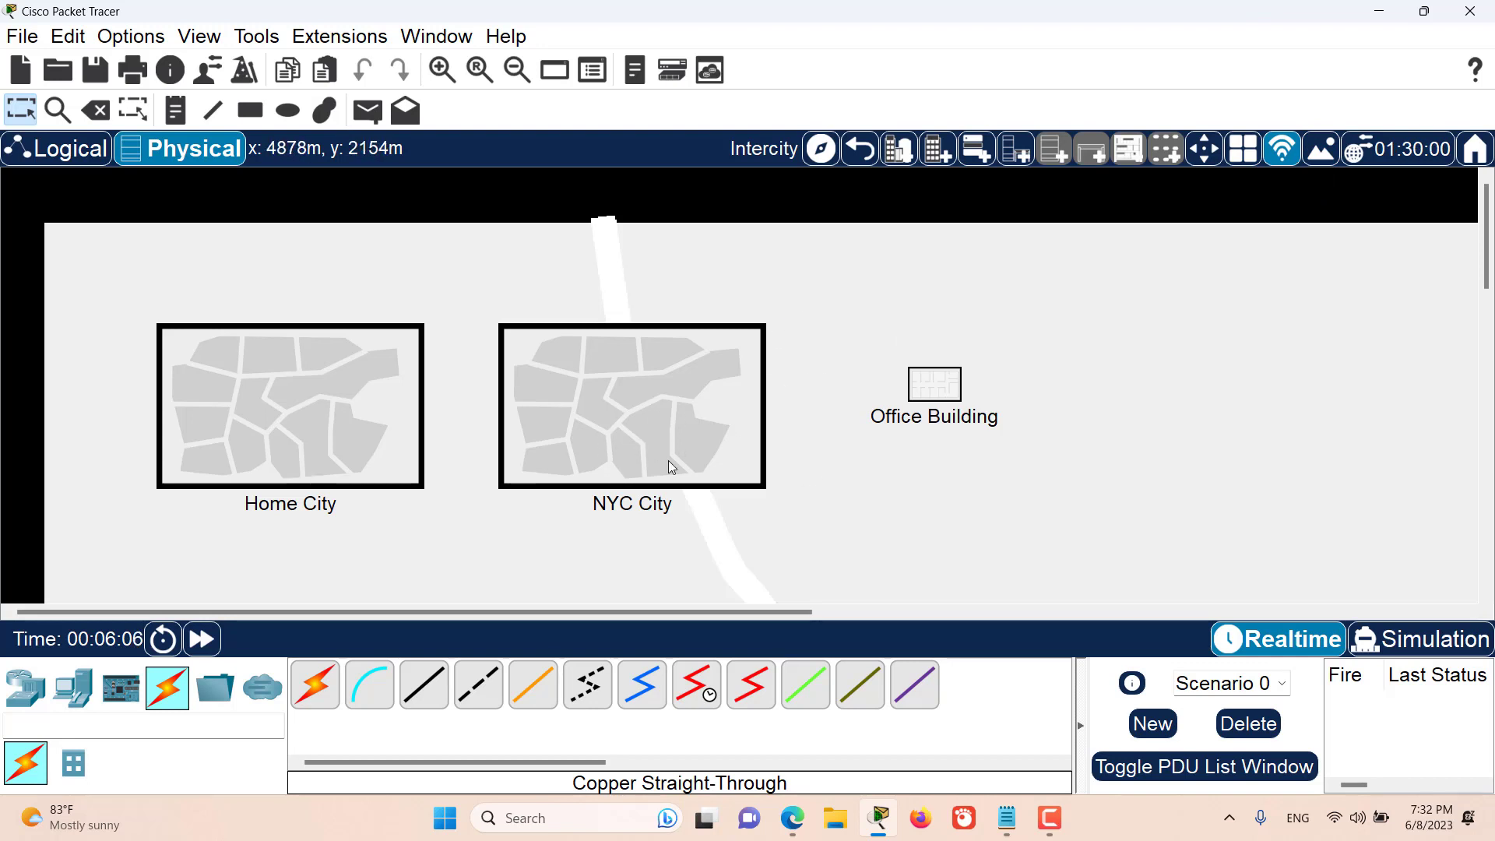
- Replace NYC City's background with the world map image, using the original image size
click(647, 408)
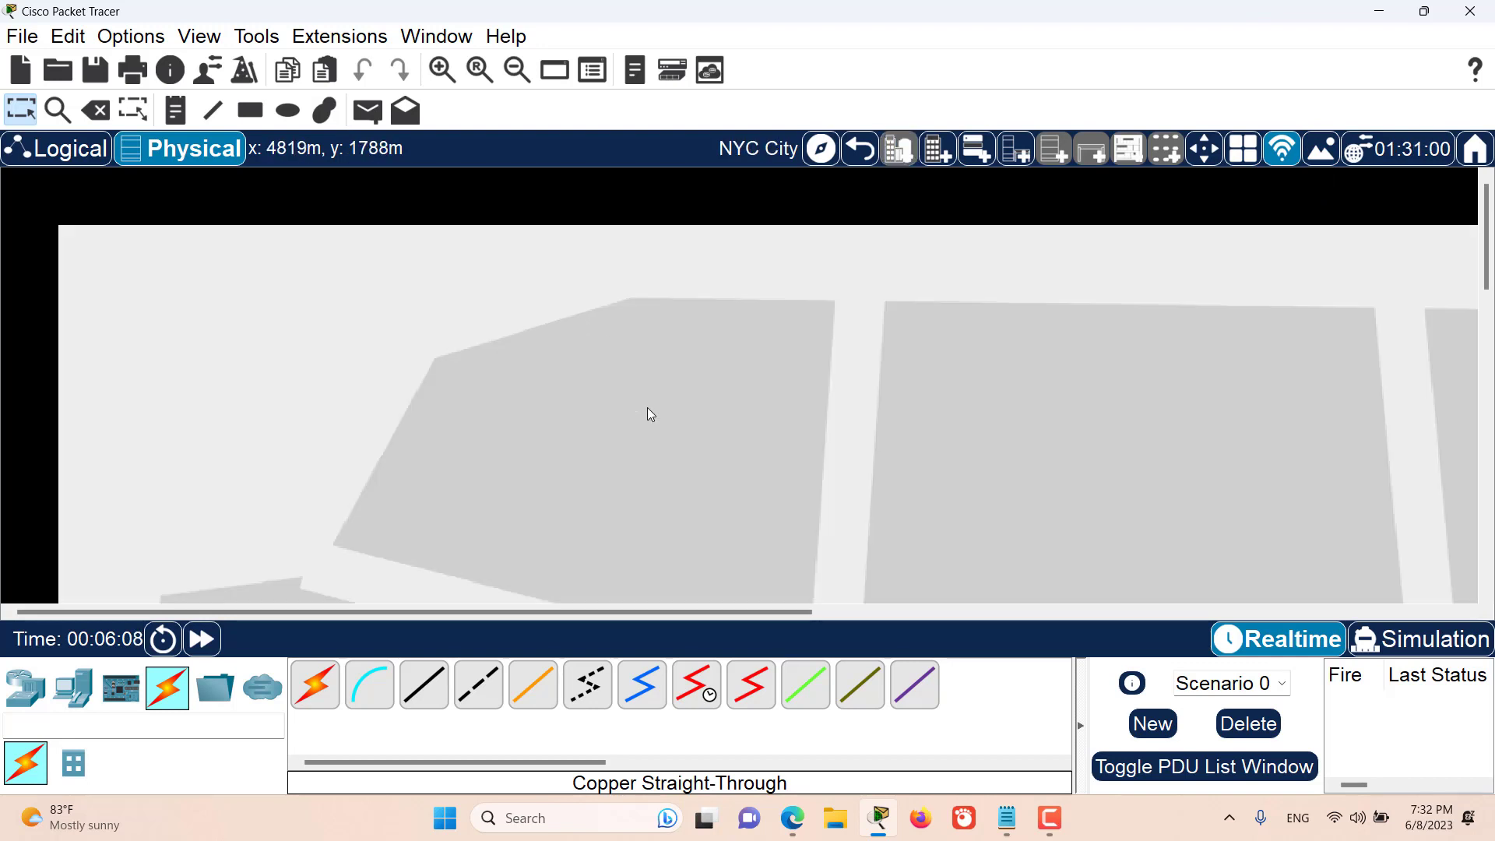
click(1320, 148)
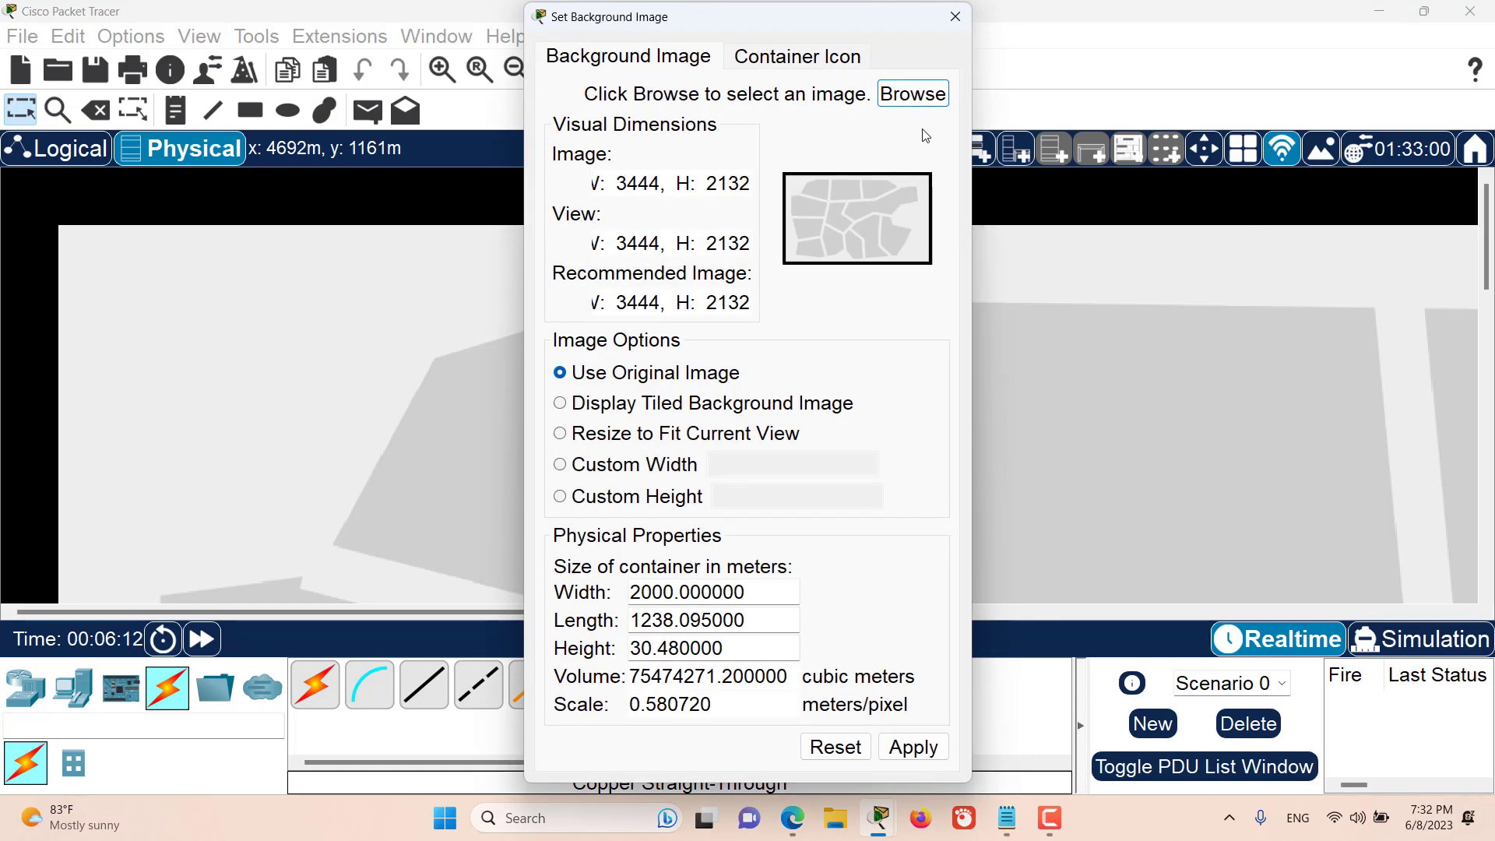
click(902, 98)
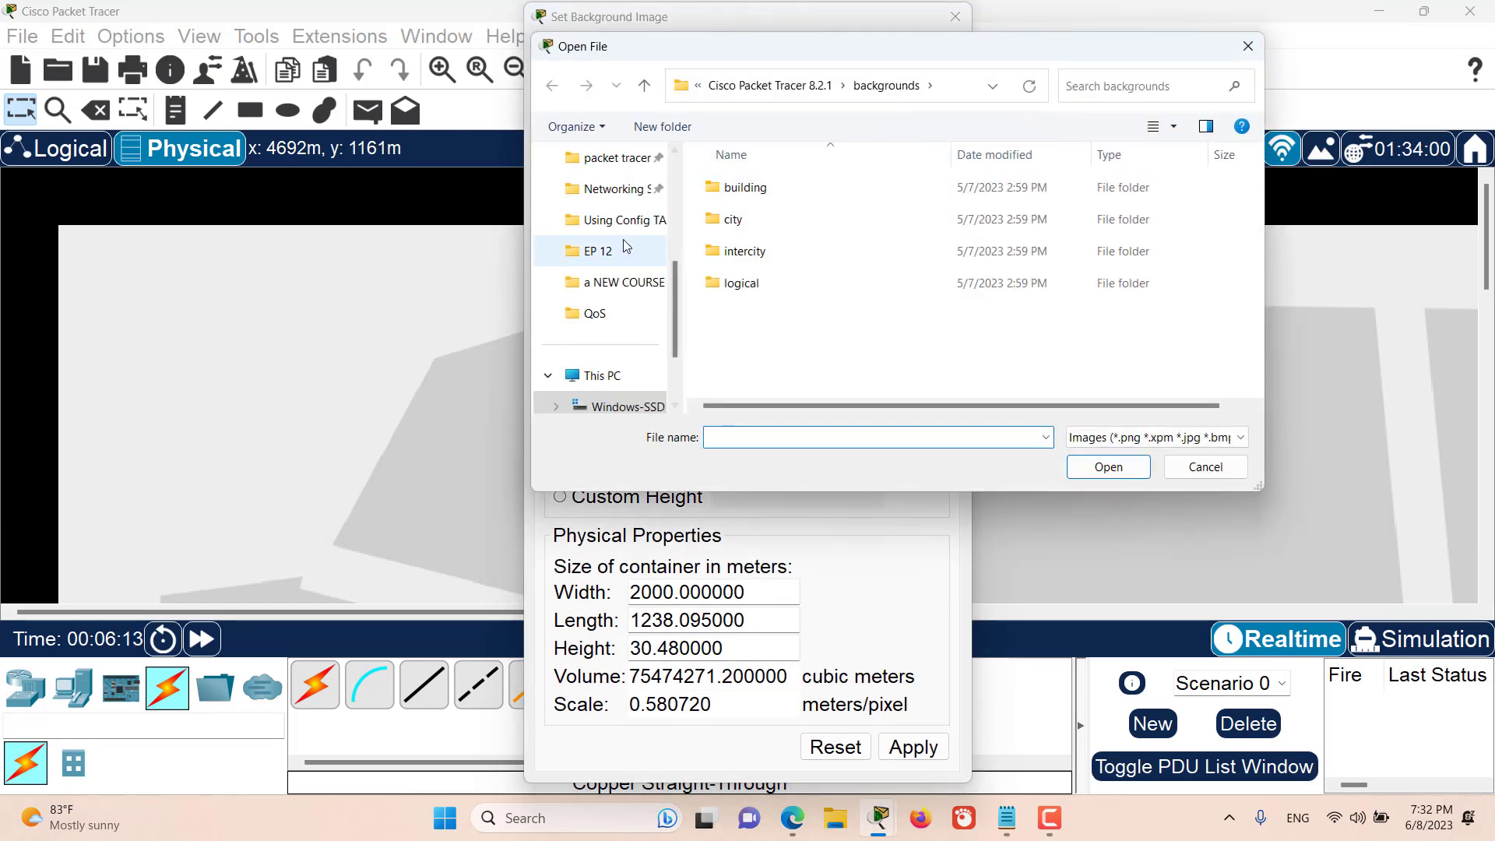
scroll(616, 233, up, 2)
click(602, 223)
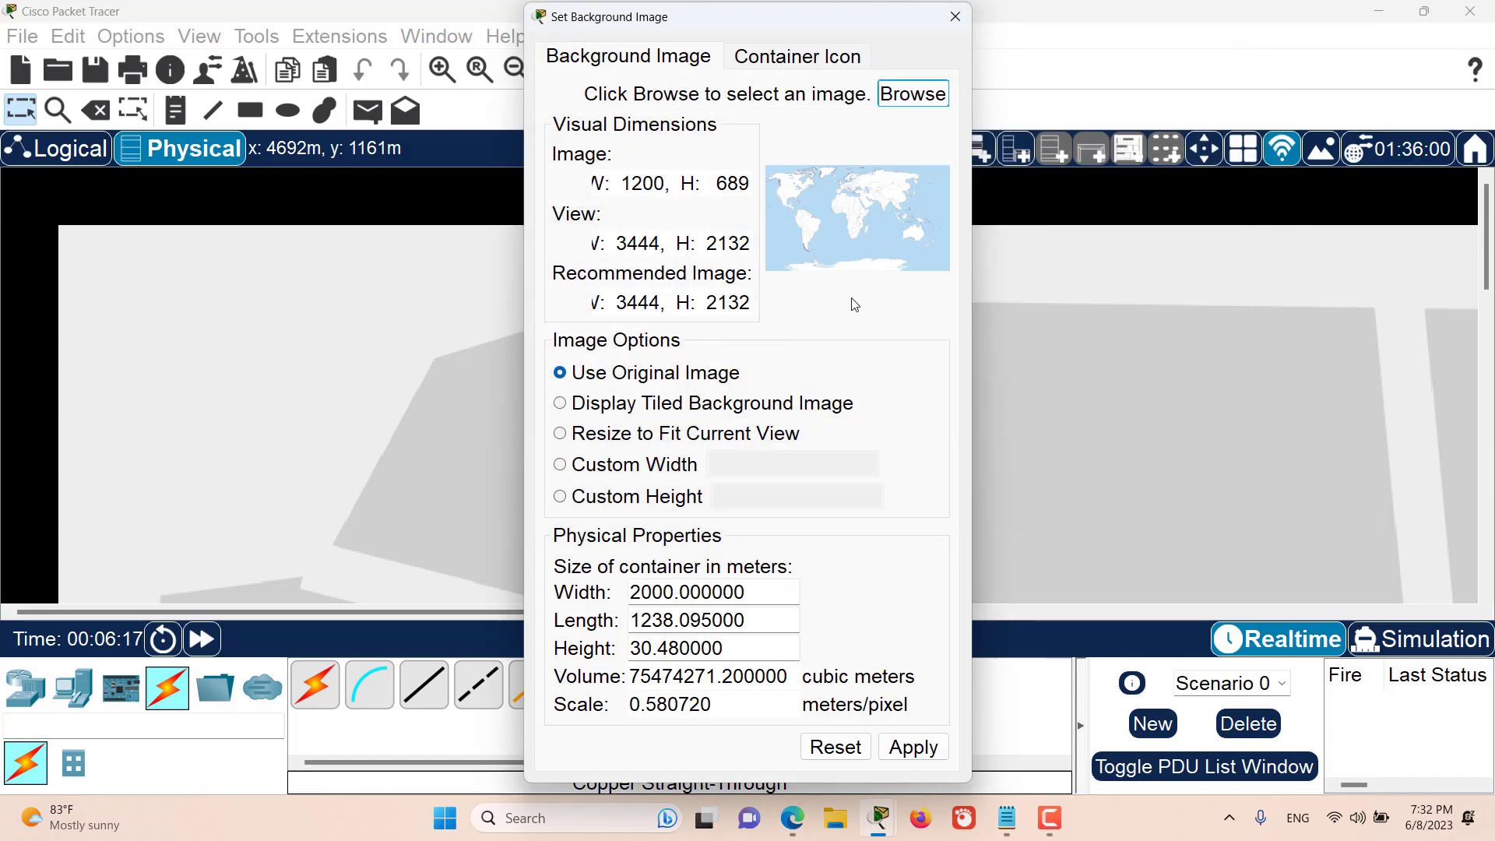
click(913, 747)
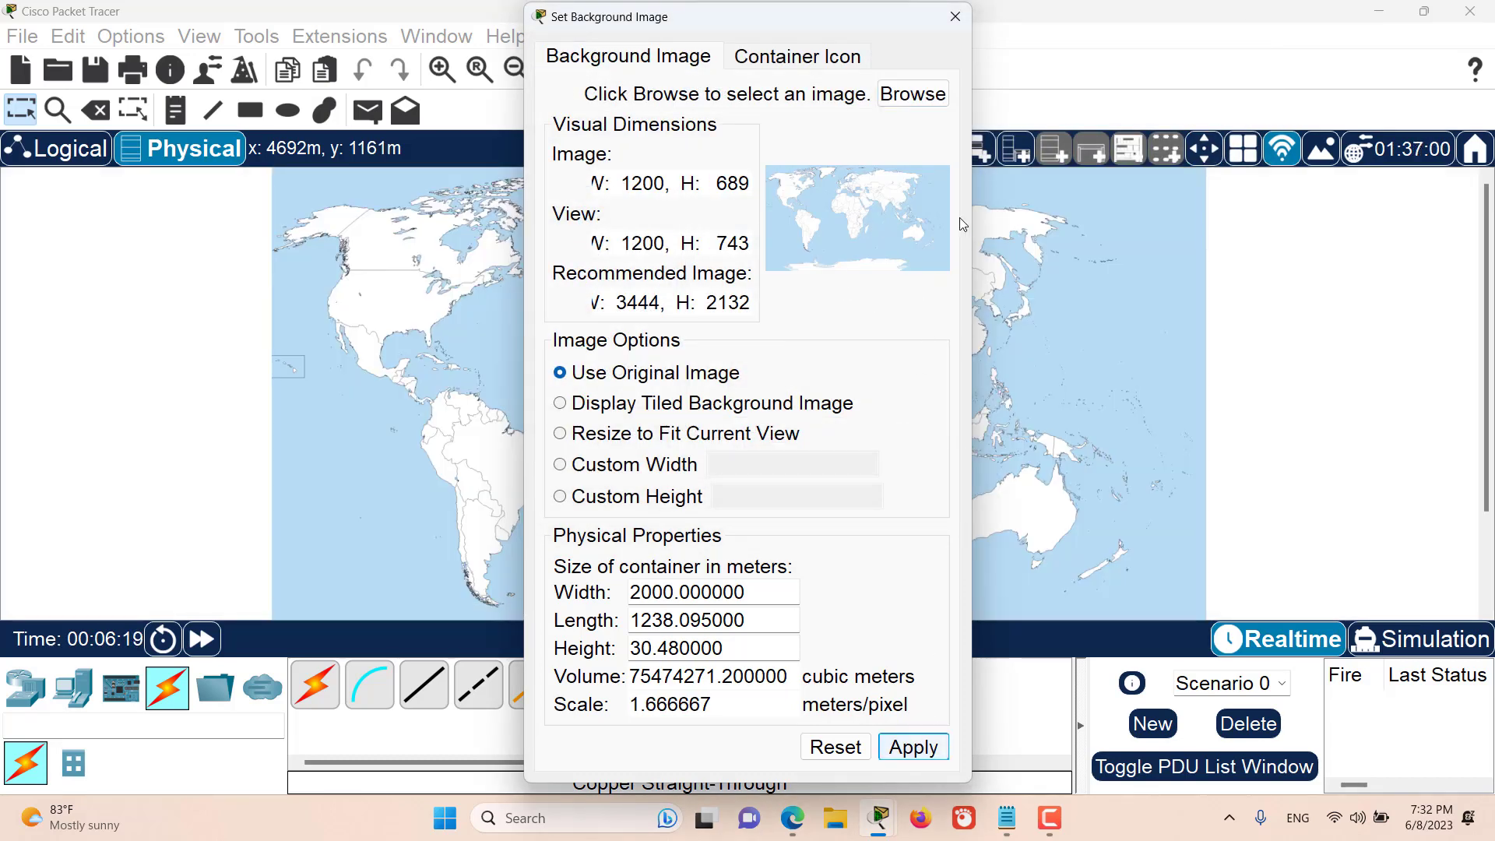
click(956, 17)
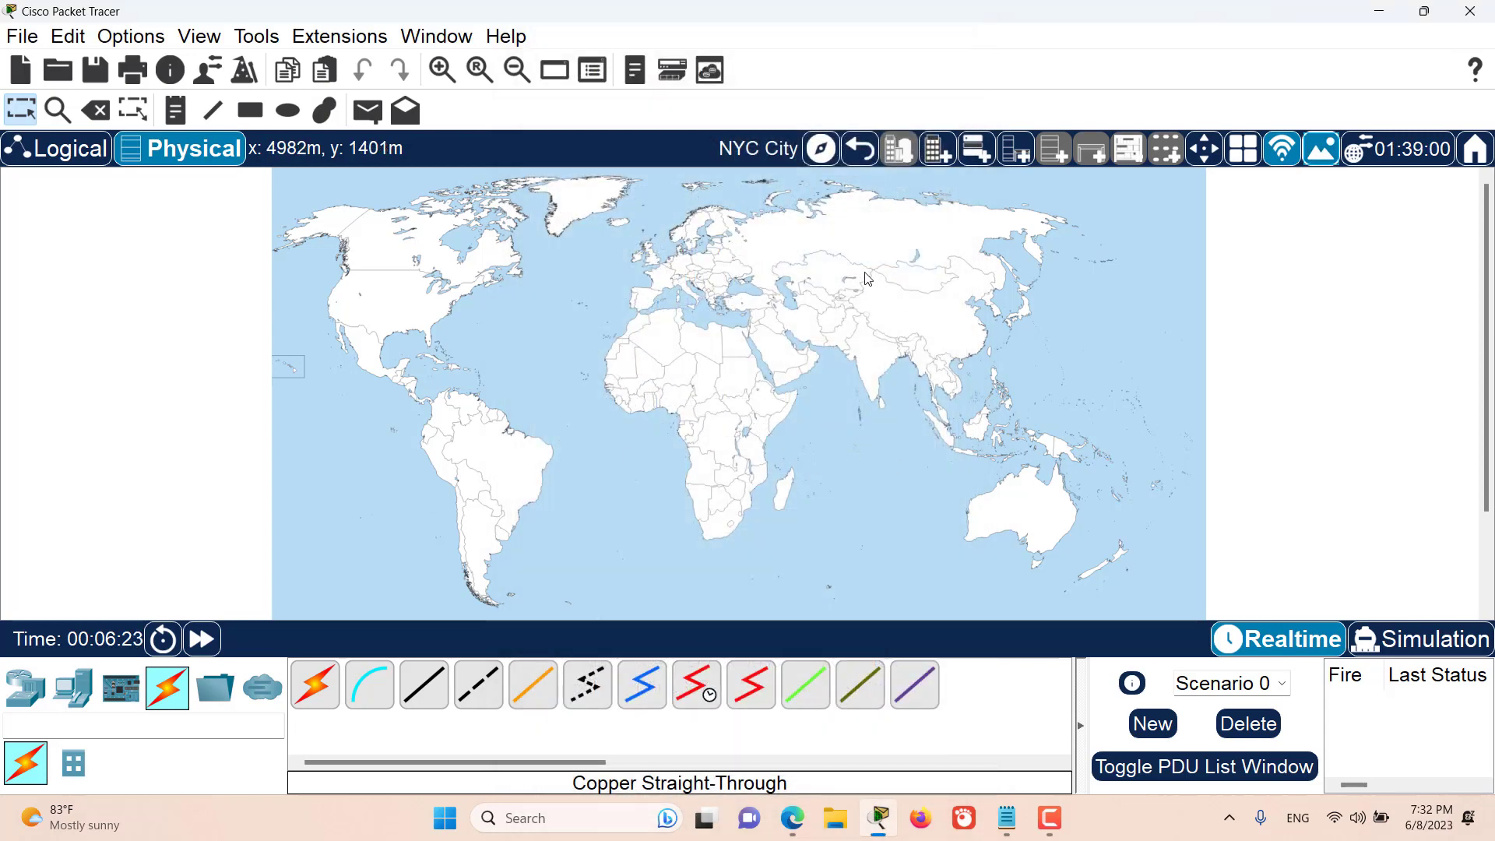
- Return to Intercity and examine how NYC City is displayed with its map background
click(870, 154)
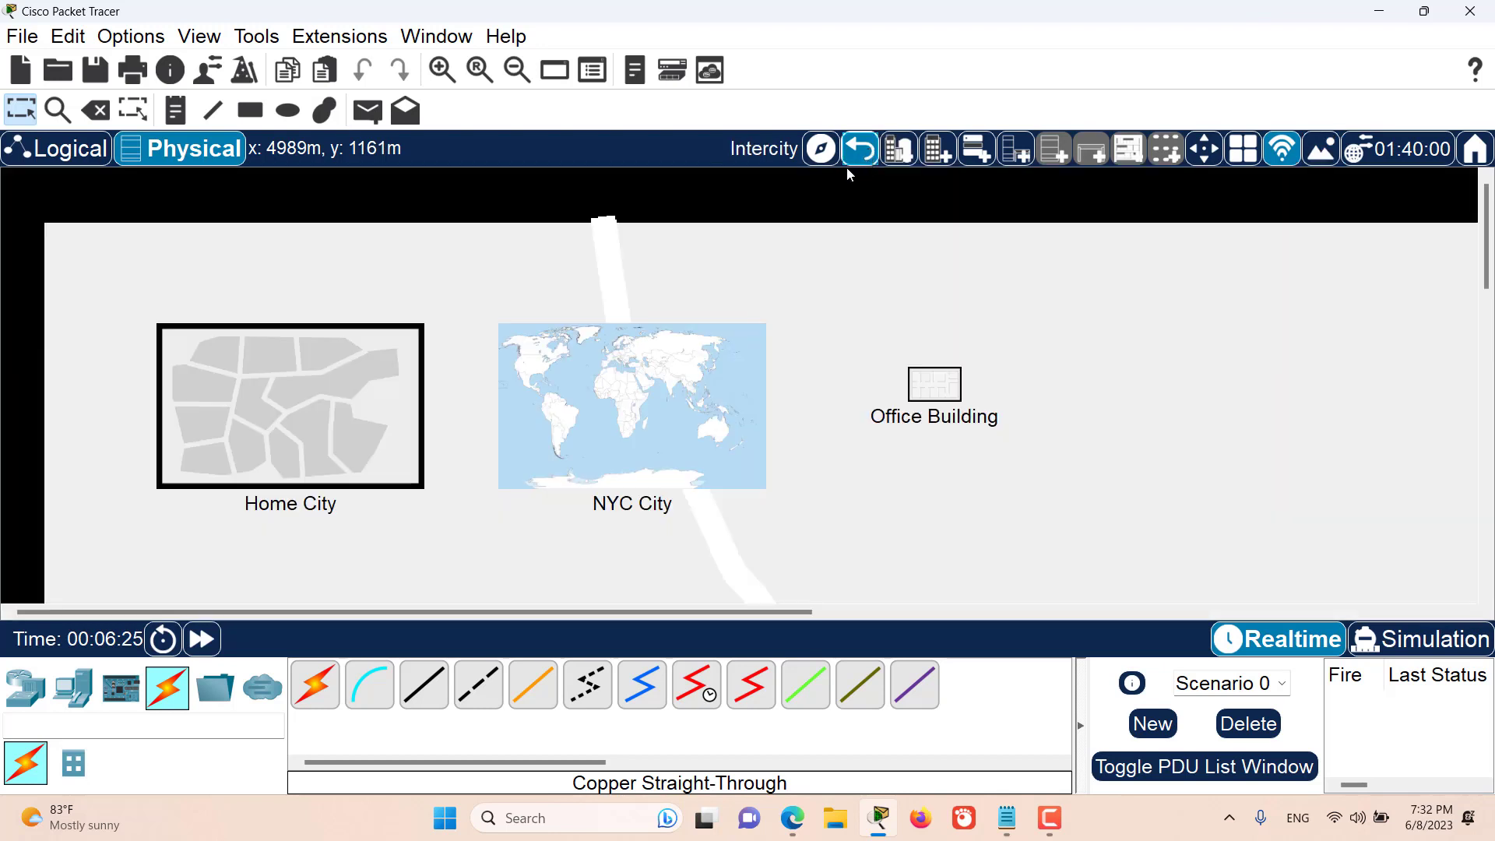
drag(550, 257, 750, 530)
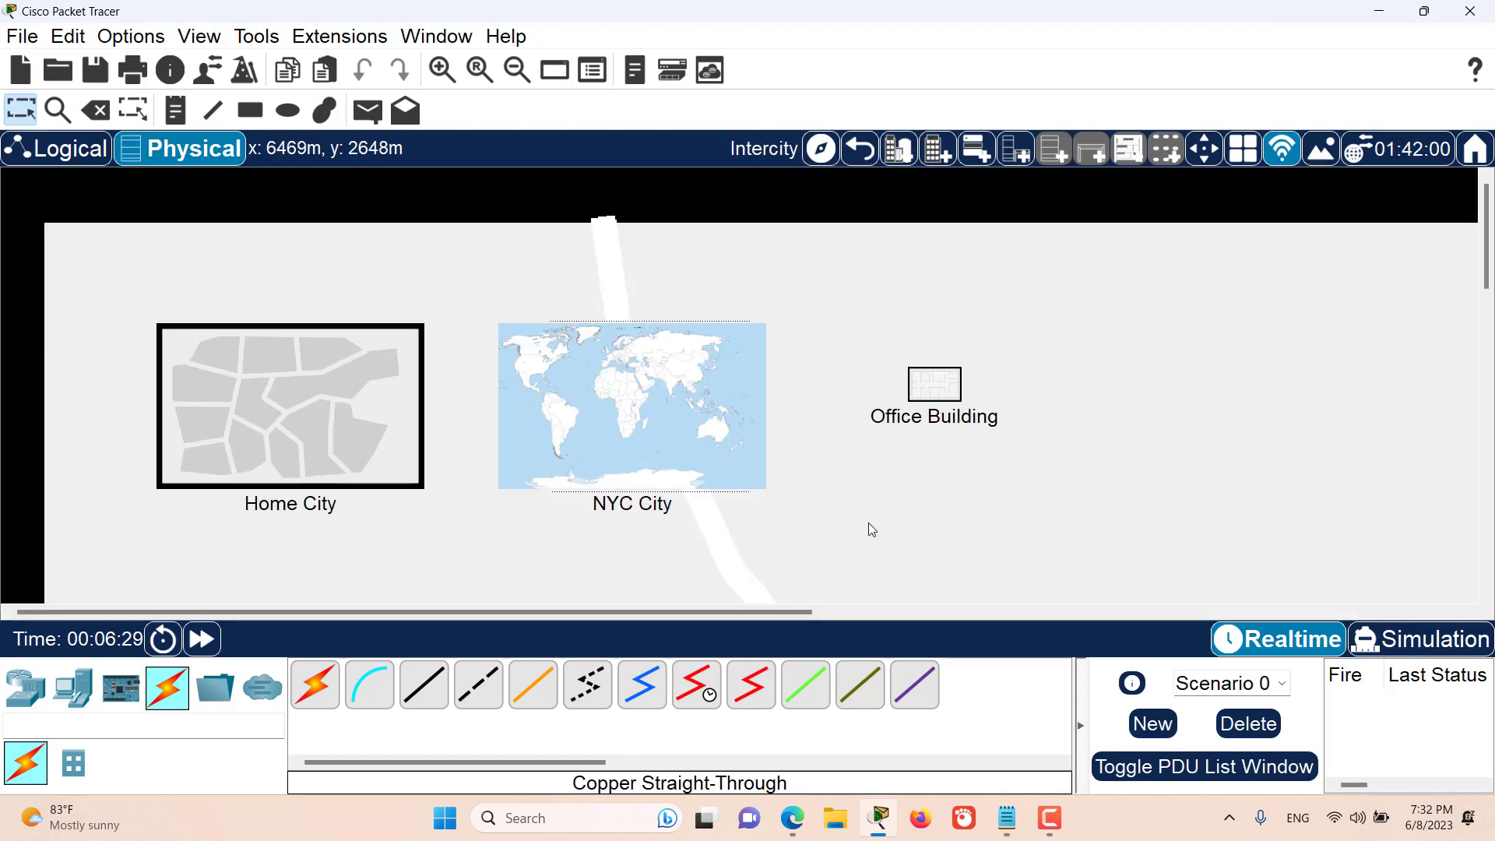
drag(801, 274, 486, 528)
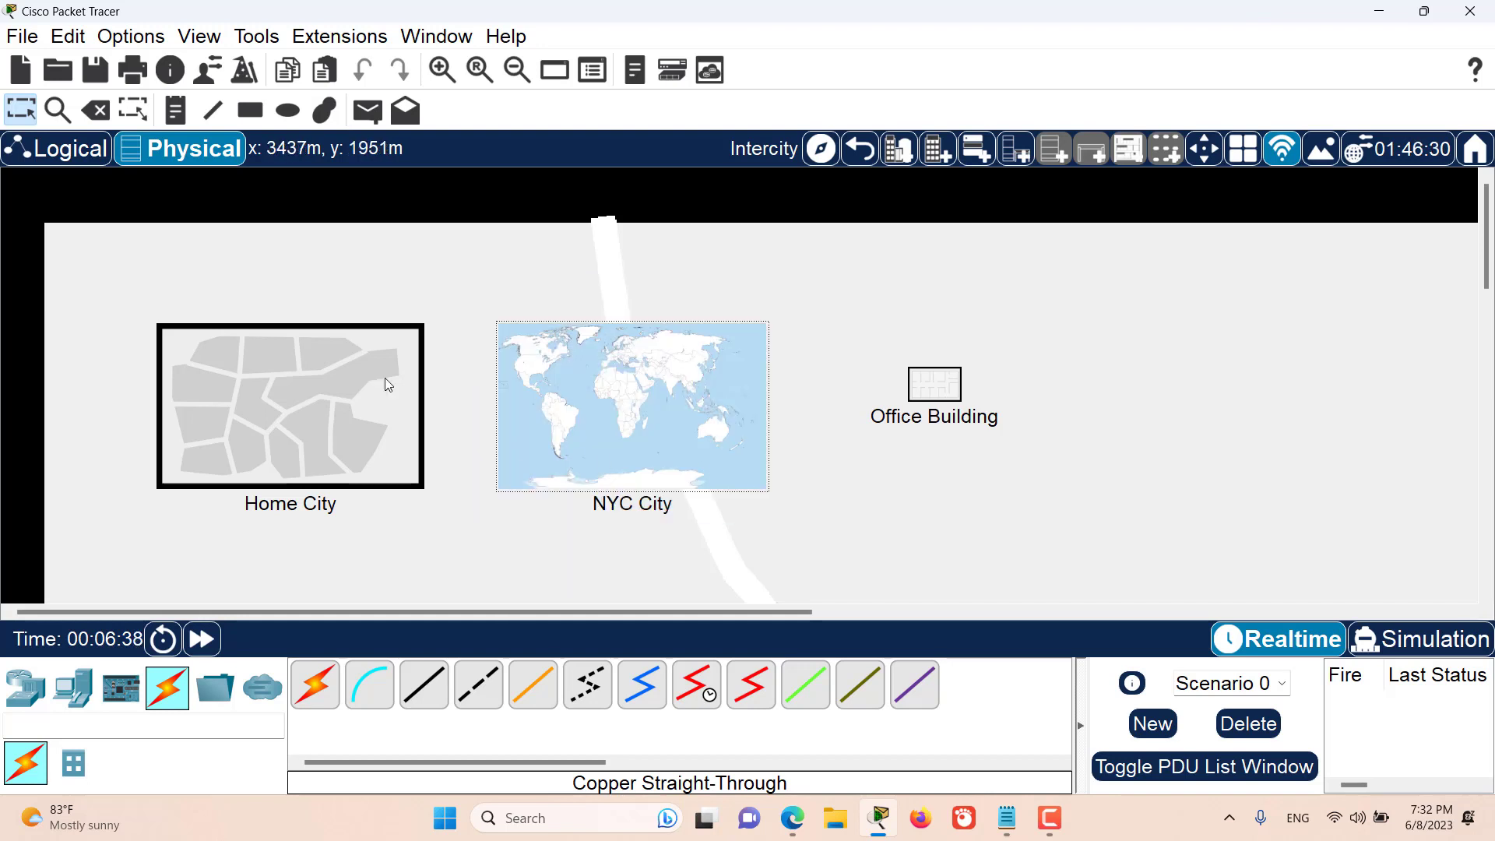
- Add a router, a switch and a hub side by side in the logical workspace
click(92, 156)
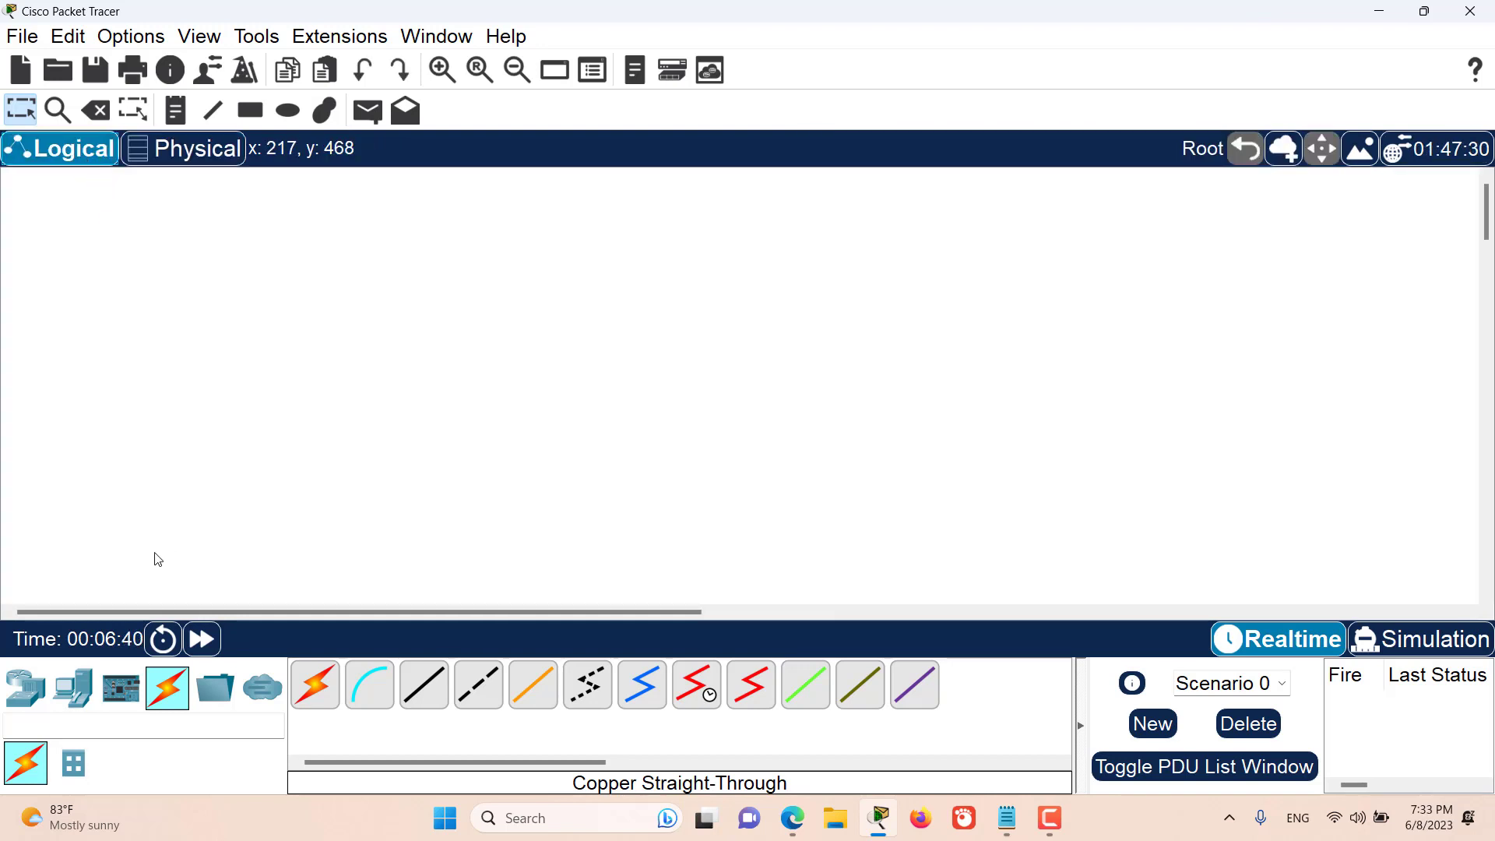
click(37, 683)
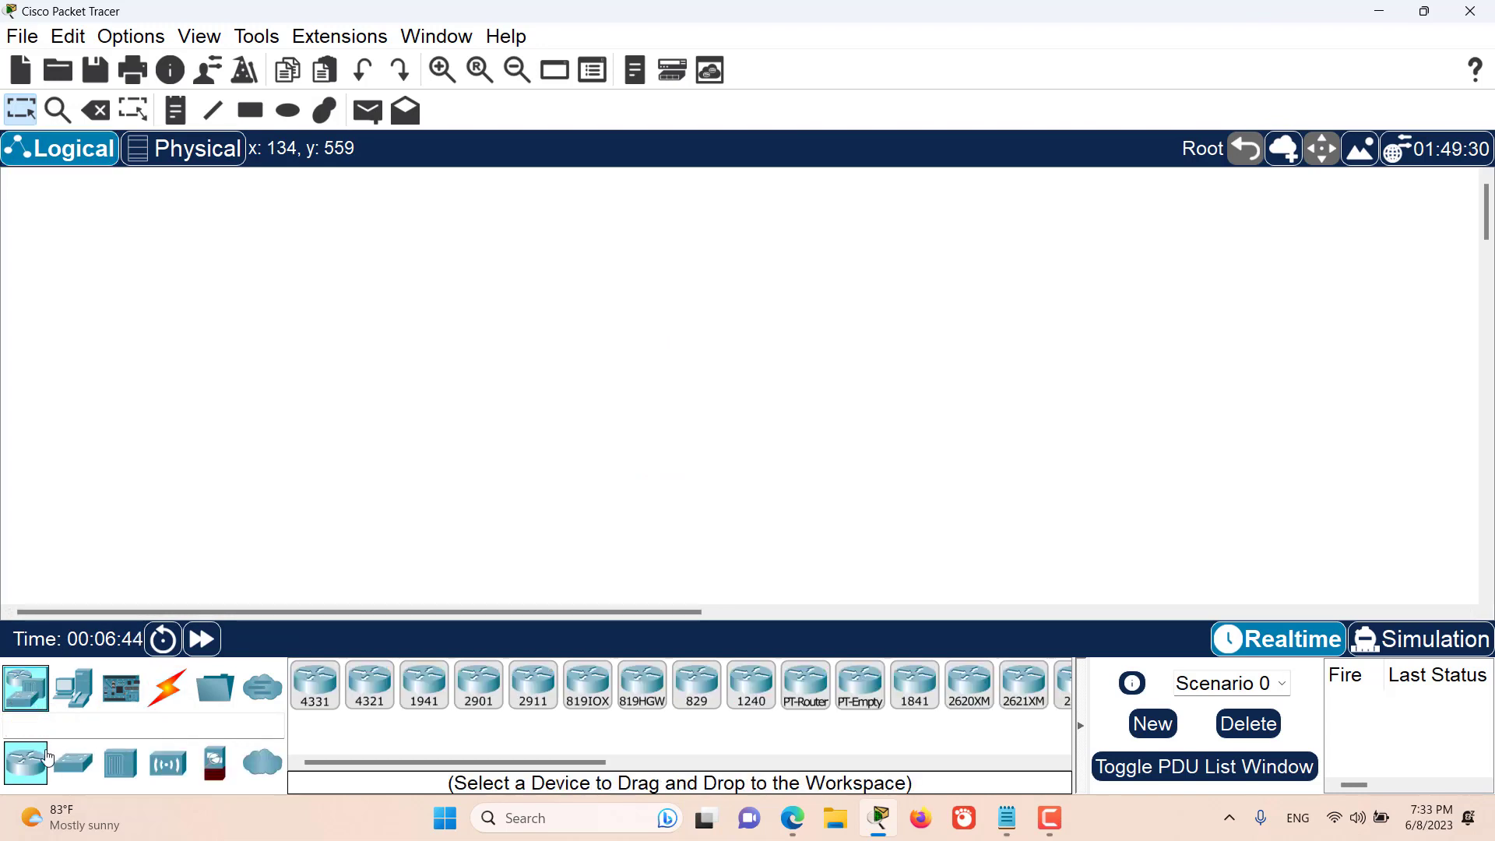
drag(26, 764, 205, 408)
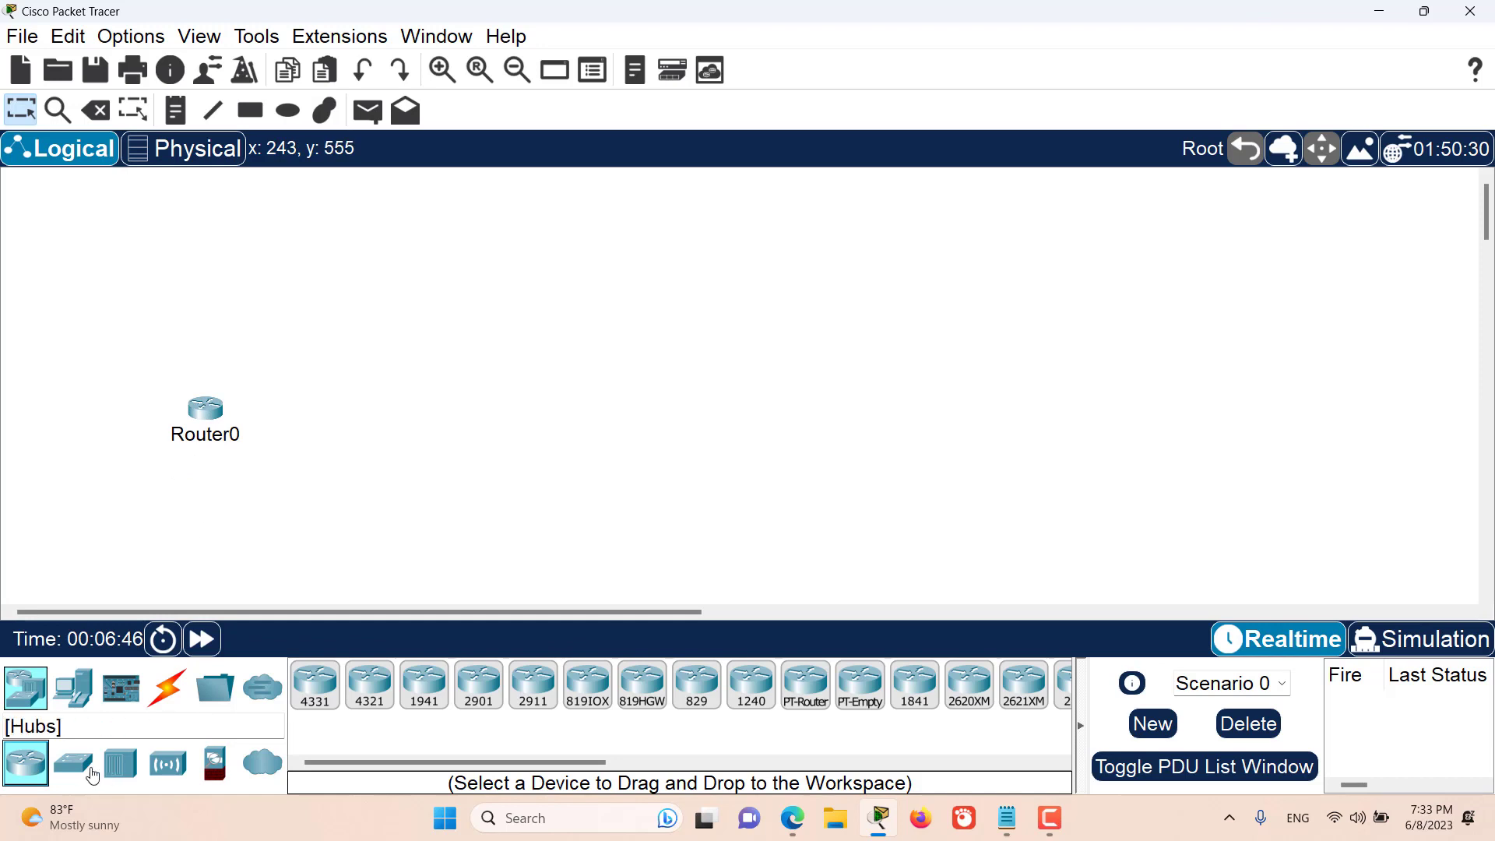
drag(73, 763, 325, 418)
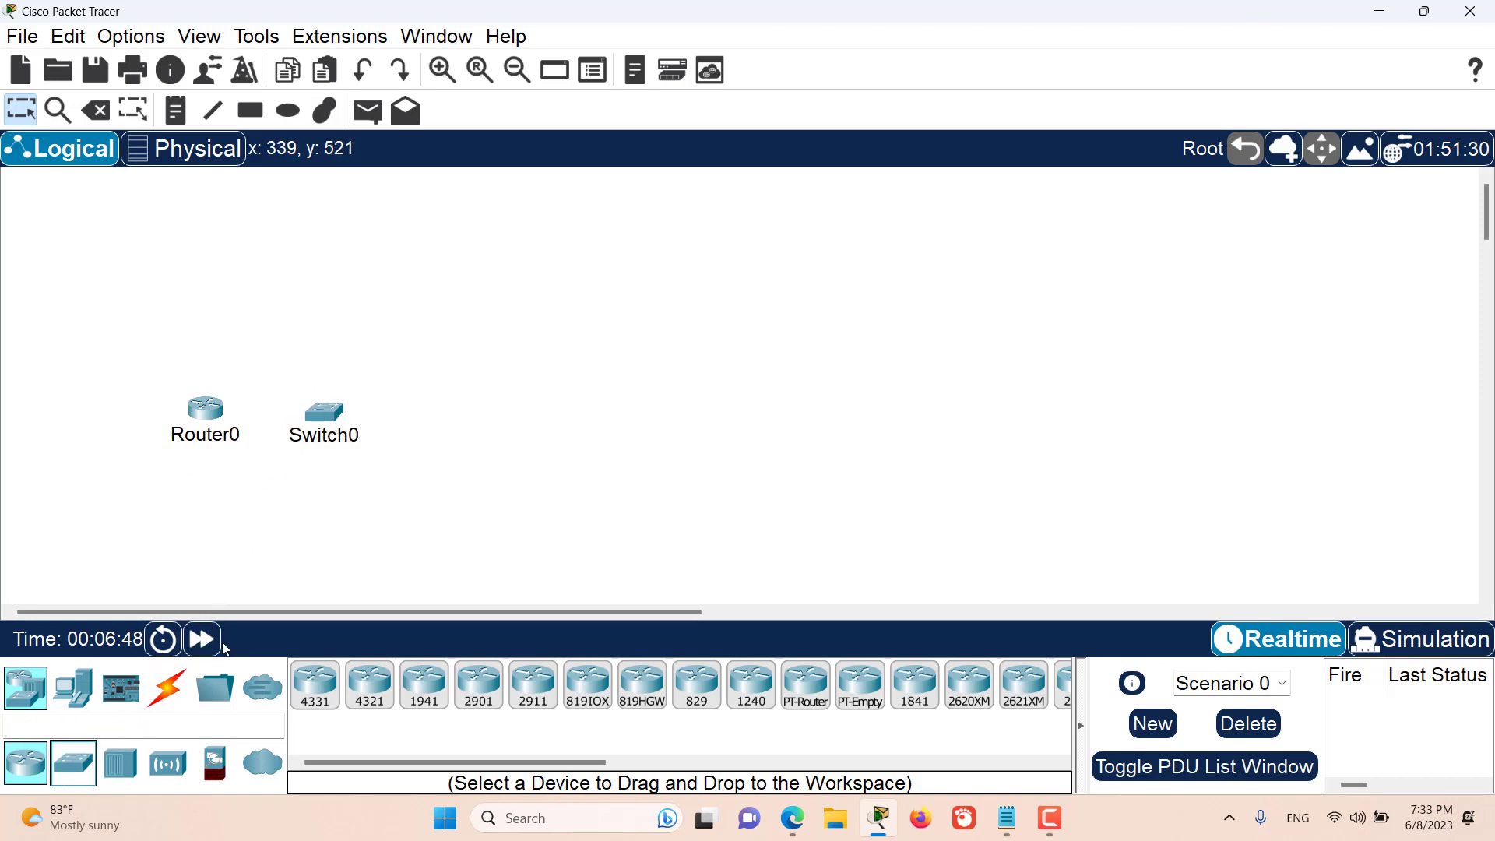
drag(120, 764, 441, 438)
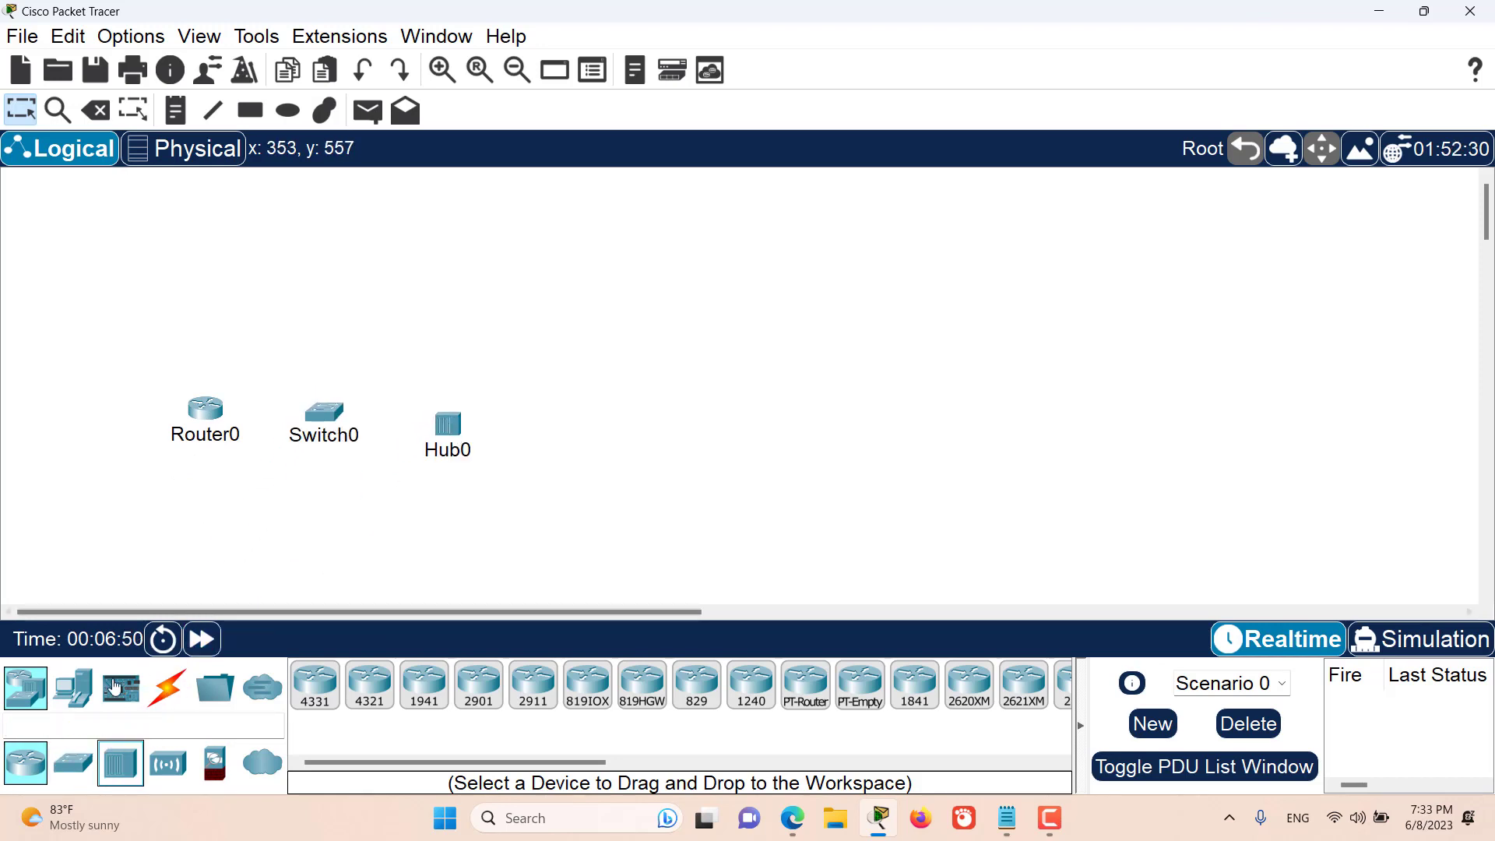
- Add a PC, a server and a laptop in a row below the network devices
click(74, 688)
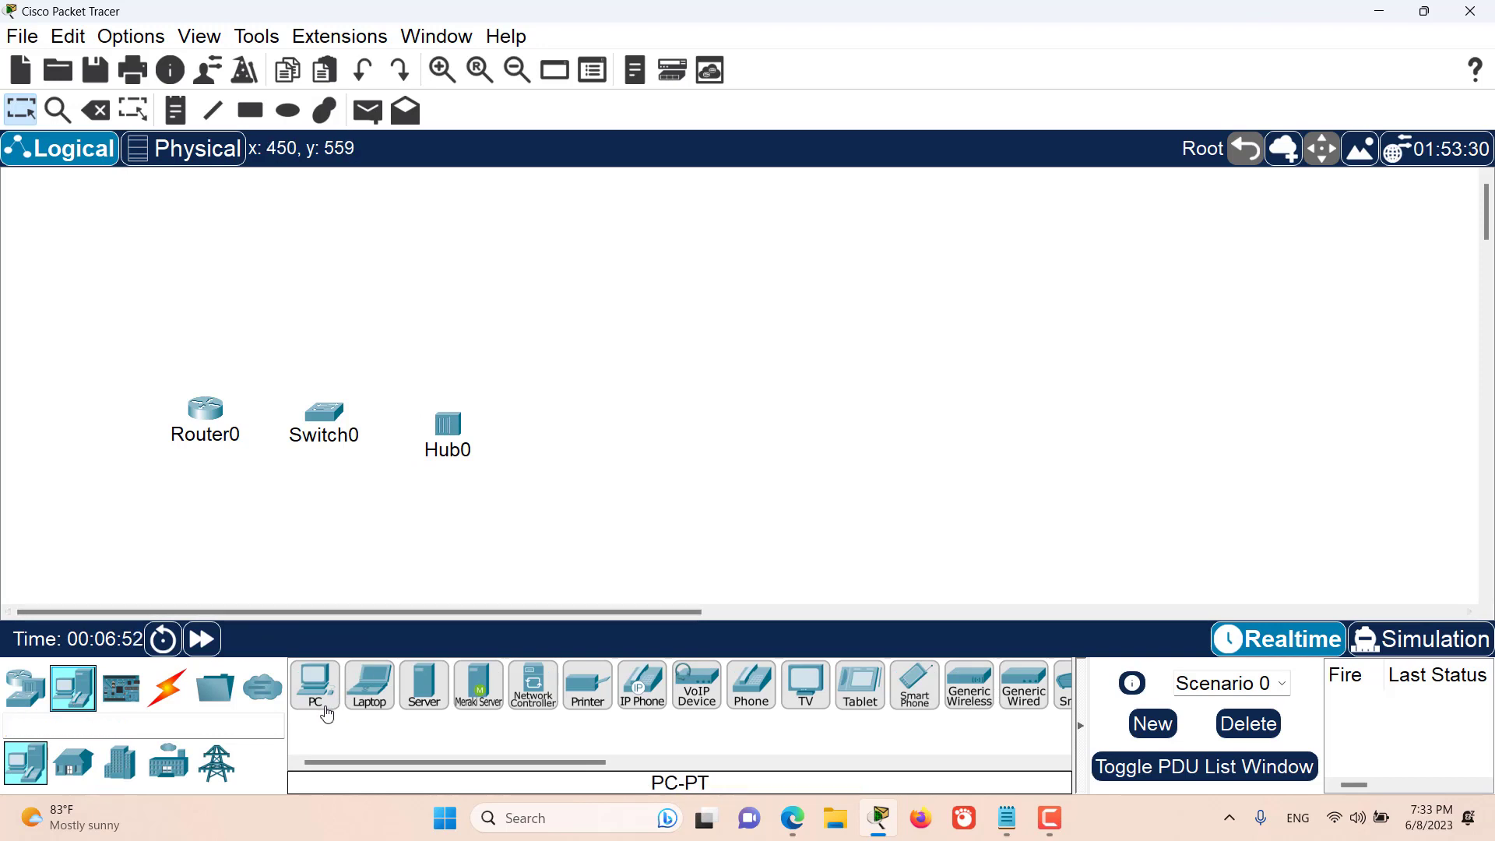
drag(321, 702, 299, 545)
drag(424, 685, 440, 530)
drag(397, 687, 563, 551)
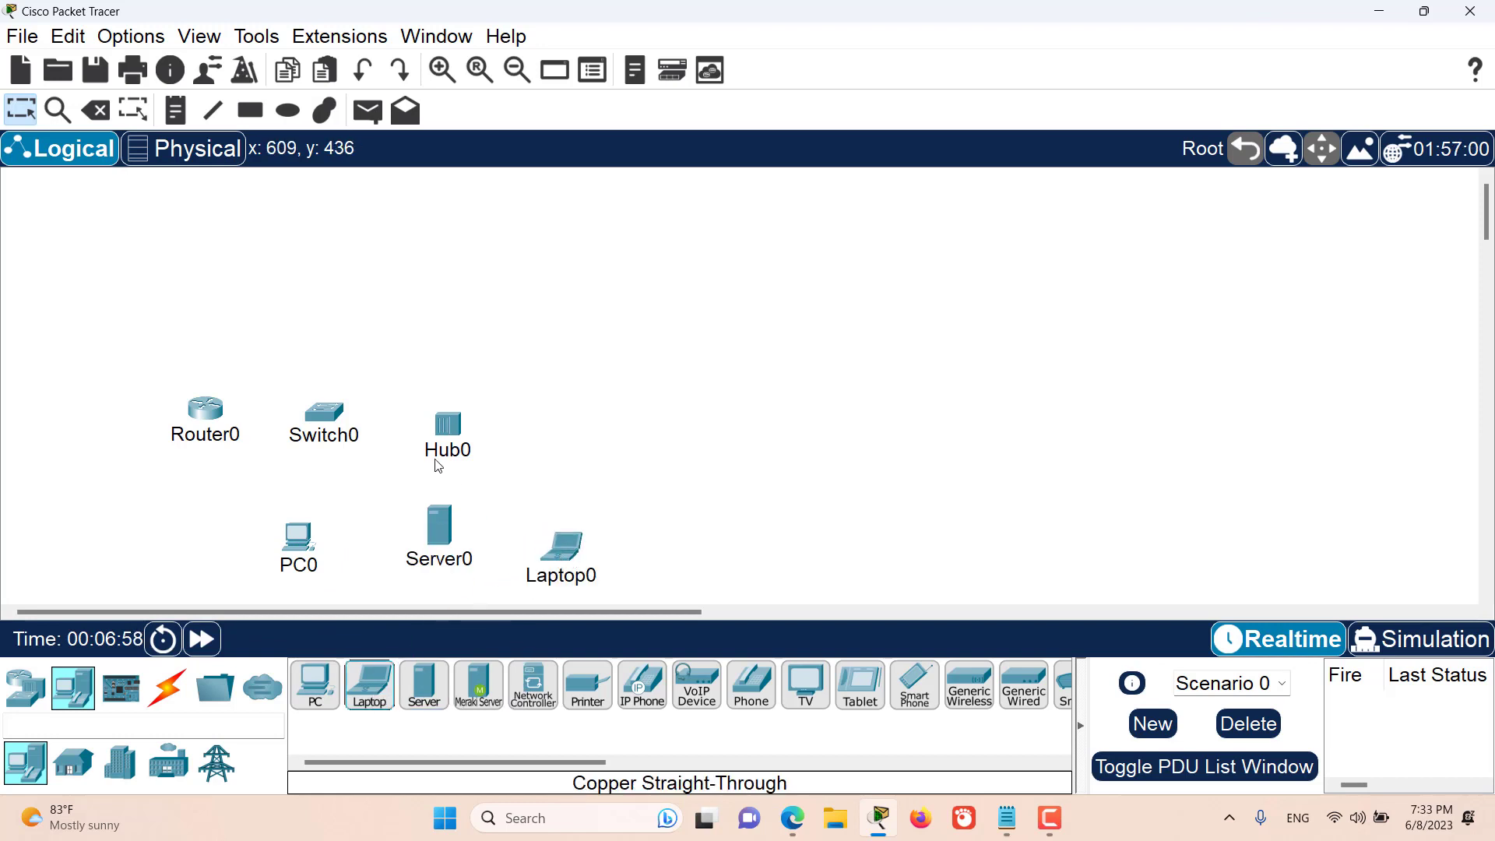
- In the physical view of Home City's Corporate Office, move Laptop0 away to the right of PC0
click(208, 152)
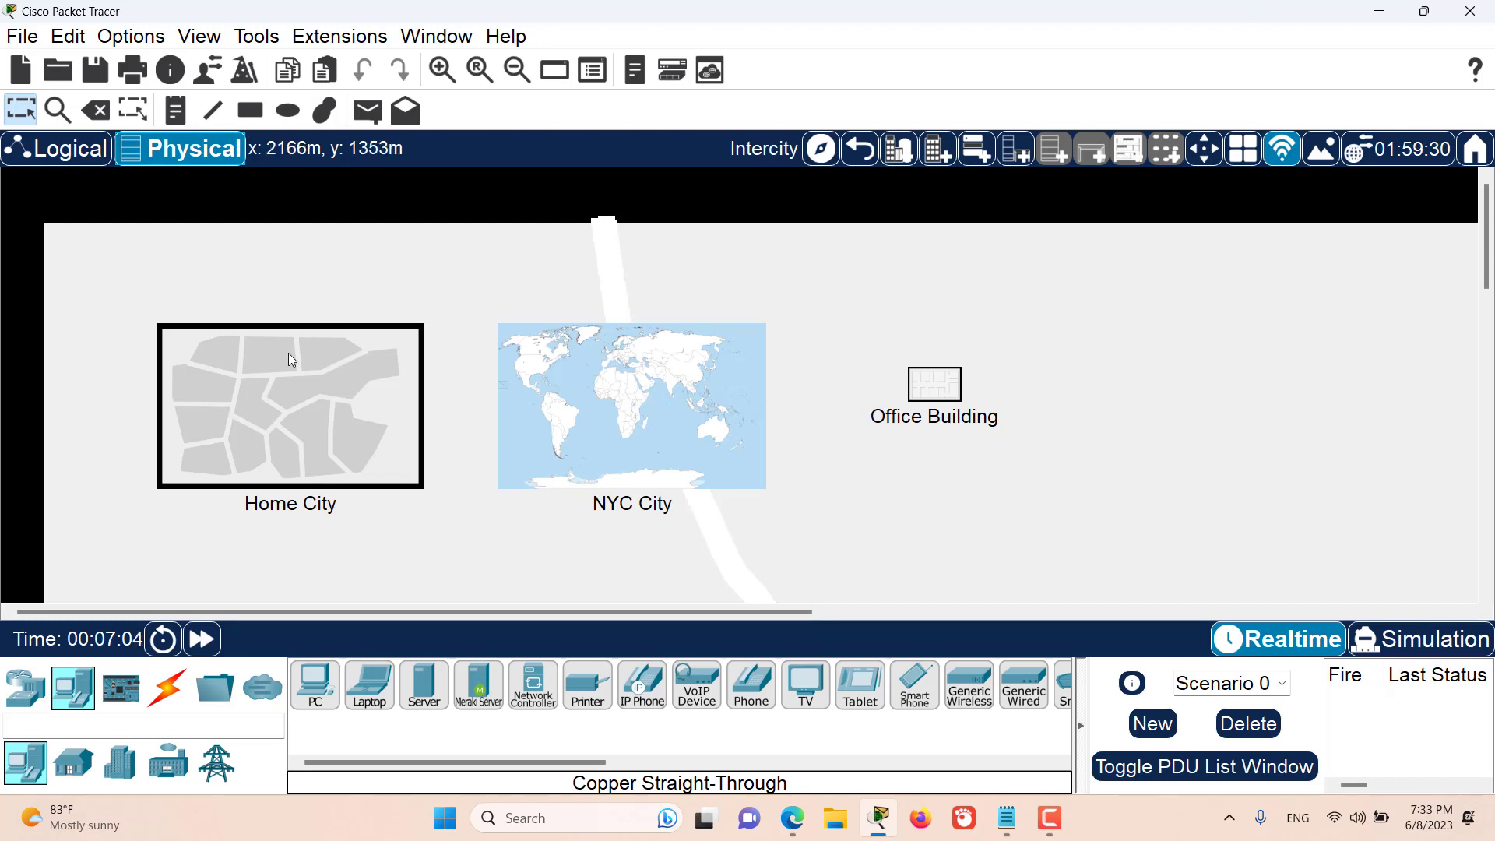
click(278, 381)
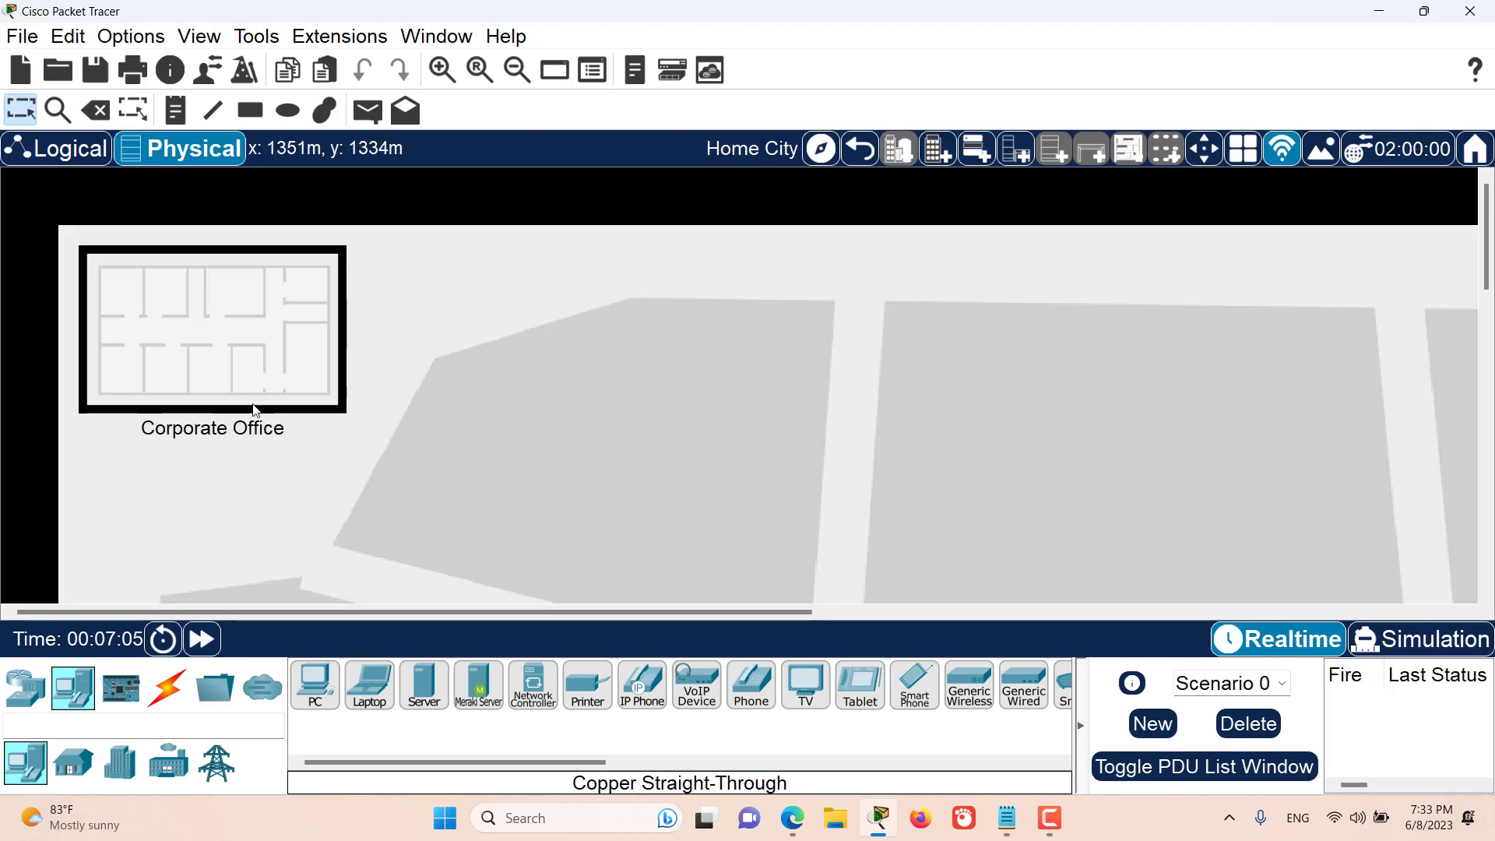
click(190, 346)
drag(299, 358, 638, 323)
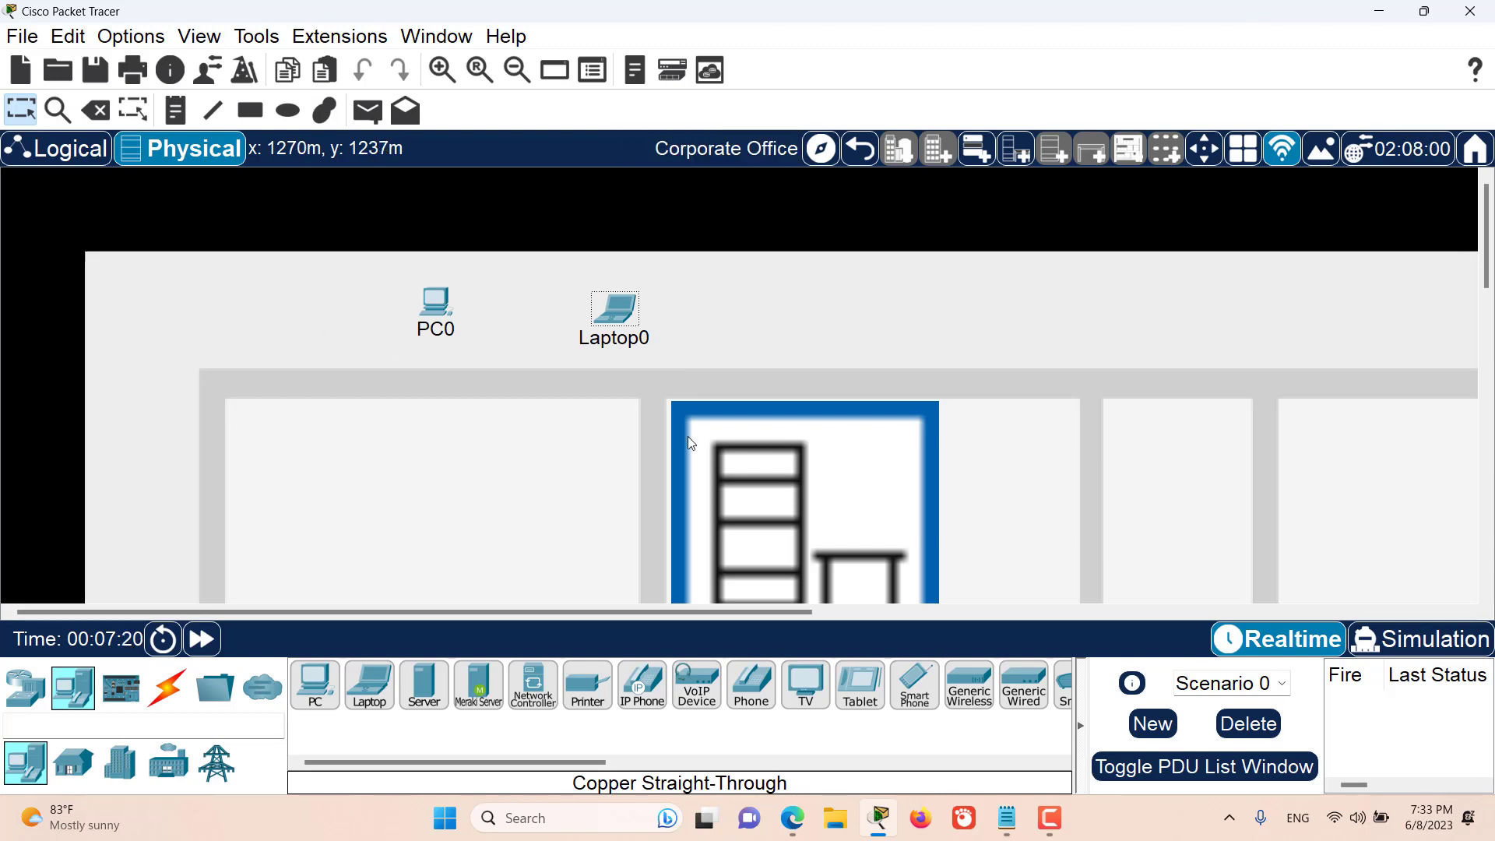
- Enter the Main Wiring Closet and examine the devices mounted in its rack, from the power distribution device down to Server0
scroll(732, 421, down, 2)
click(824, 447)
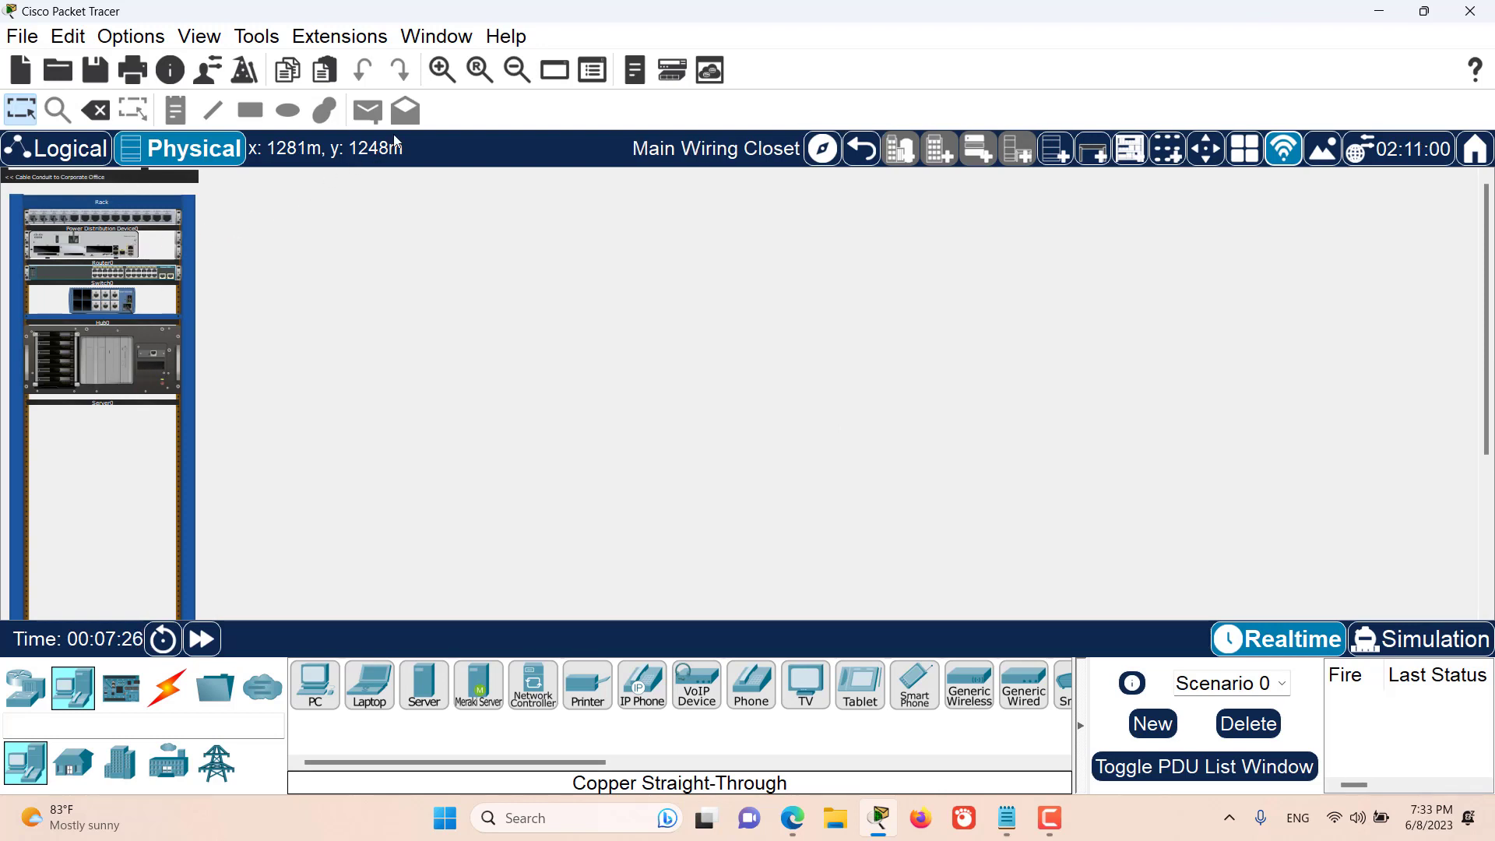
click(441, 71)
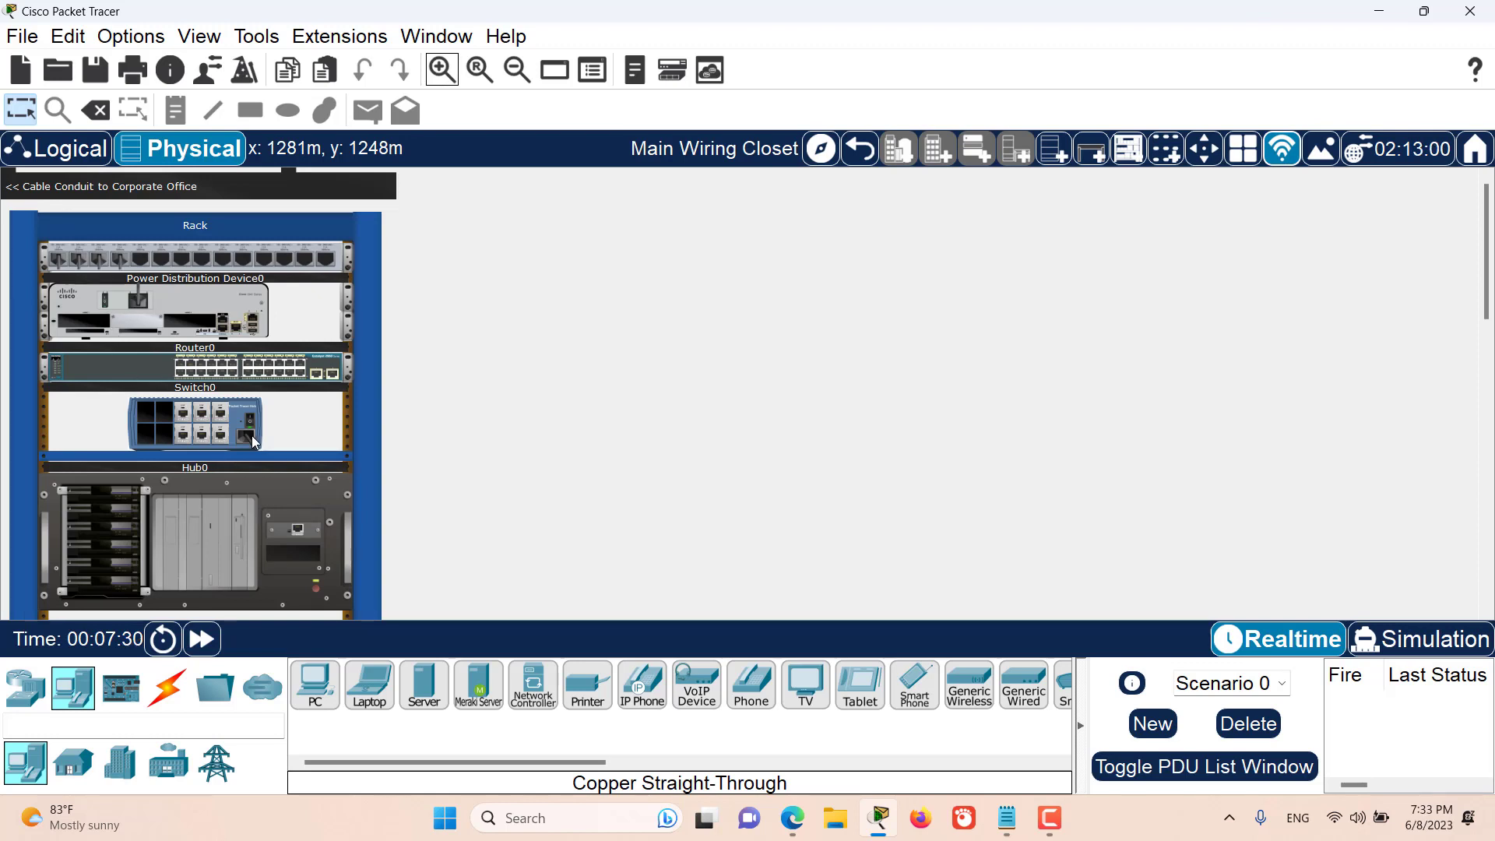
scroll(222, 392, down, 1)
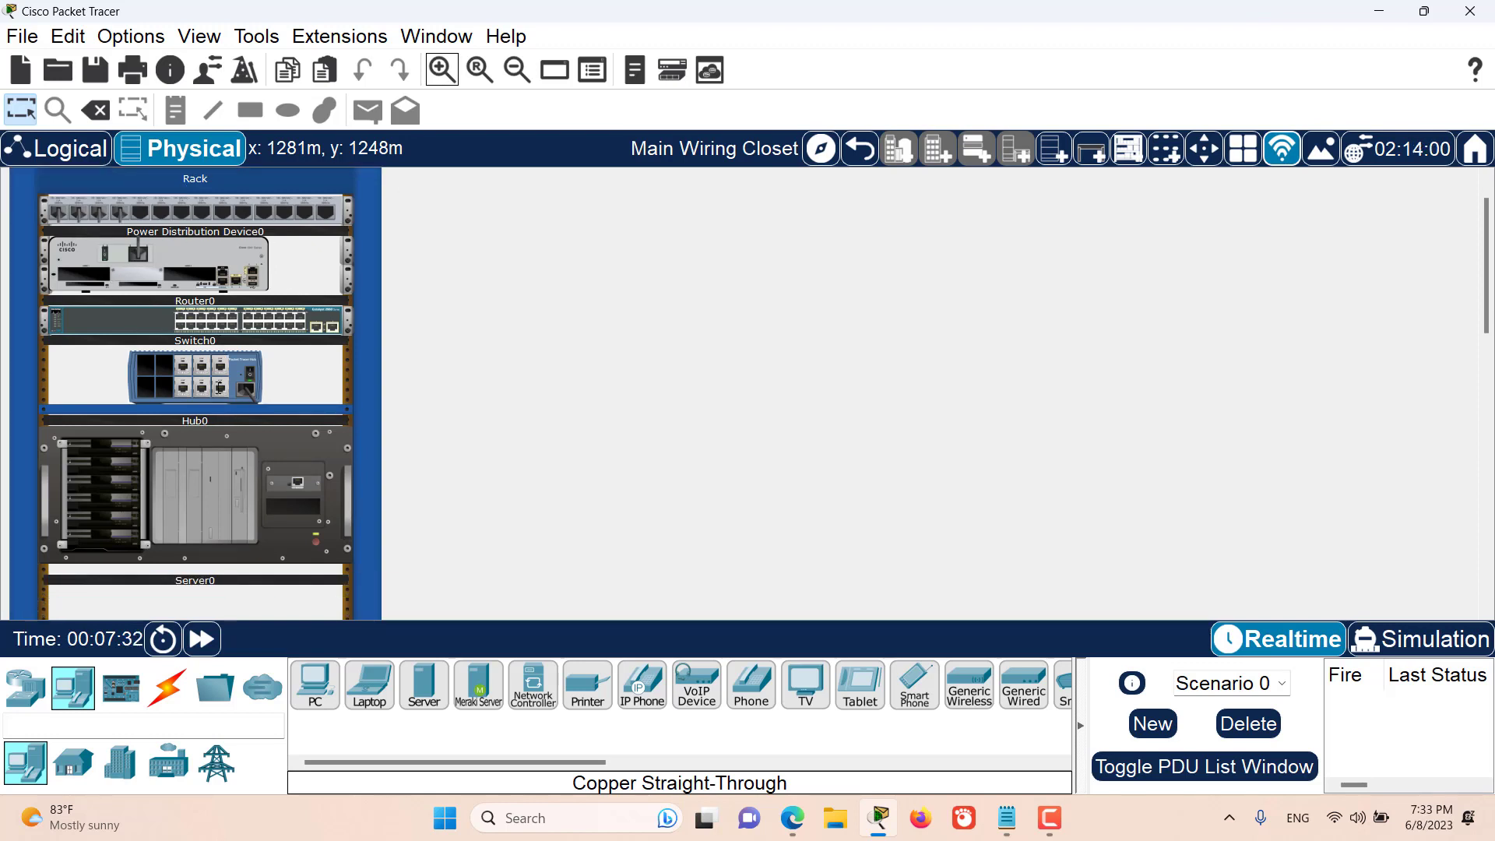
scroll(360, 390, down, 5)
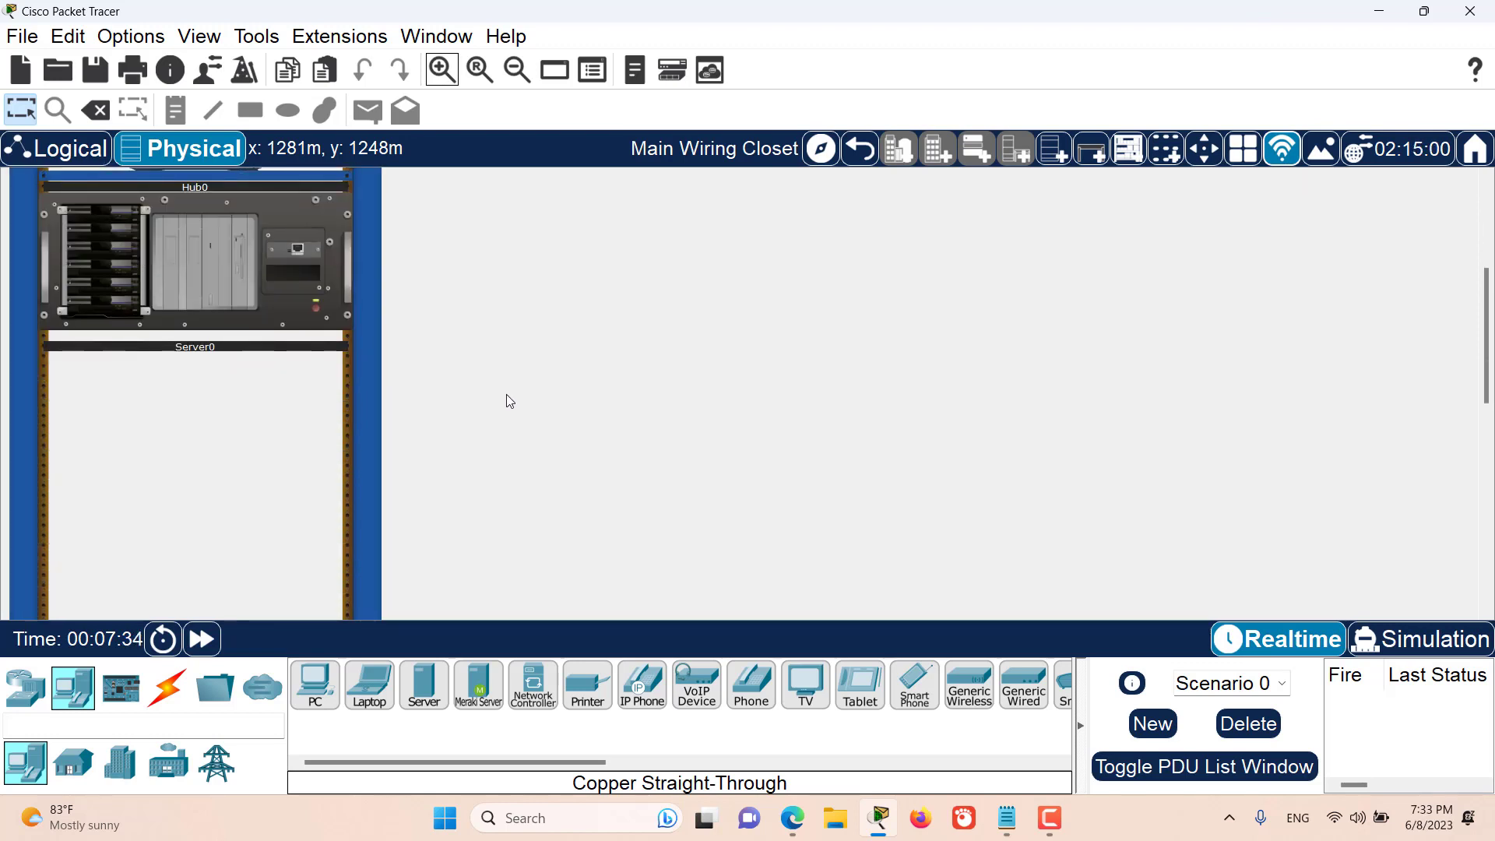
scroll(509, 400, down, 3)
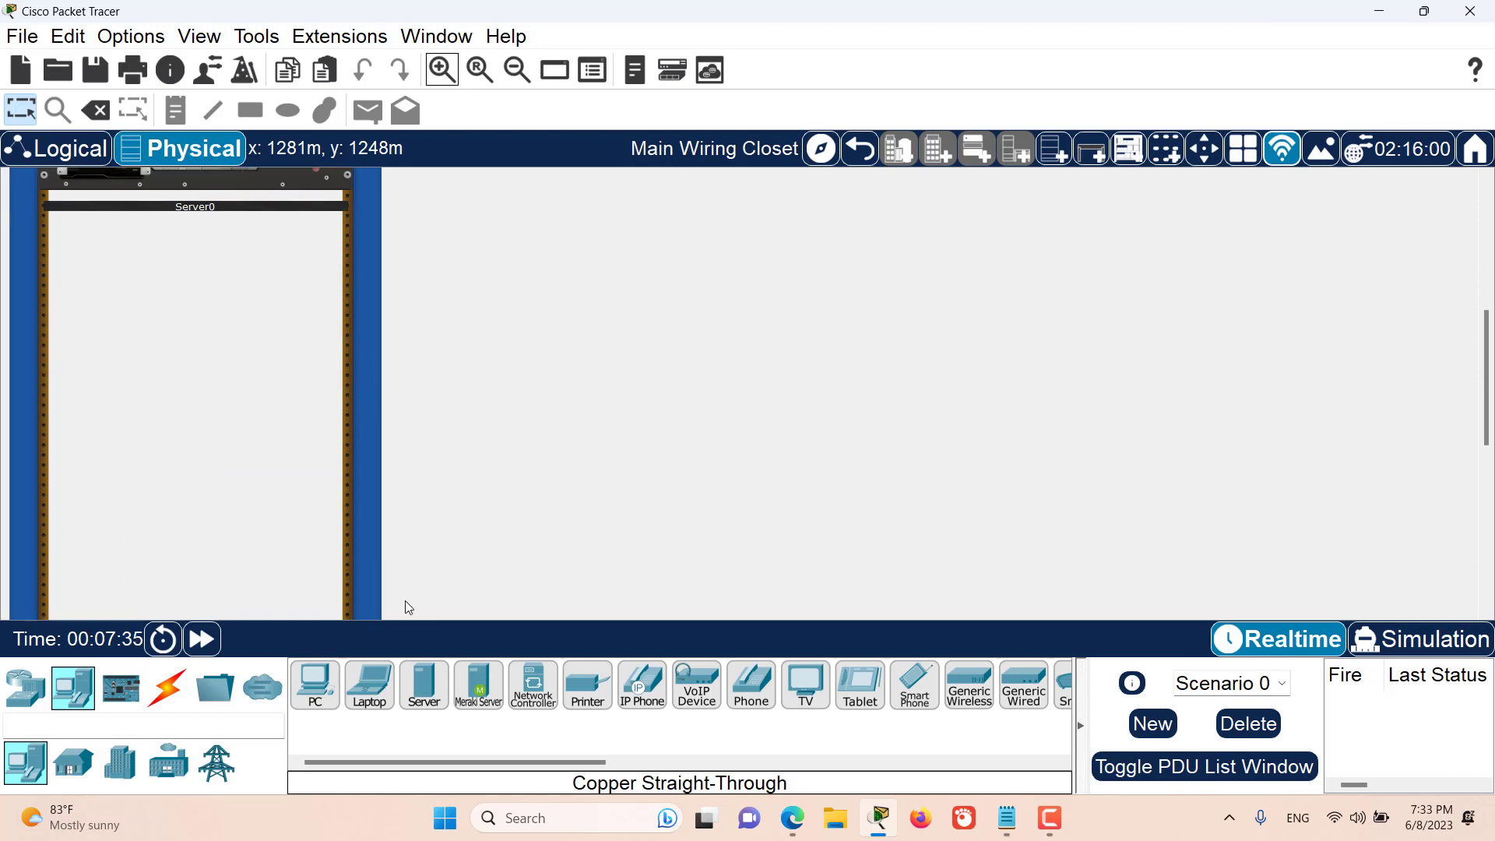
- Mount a 1240 router in the rack below Server0 and a 2911 router beneath it
click(26, 688)
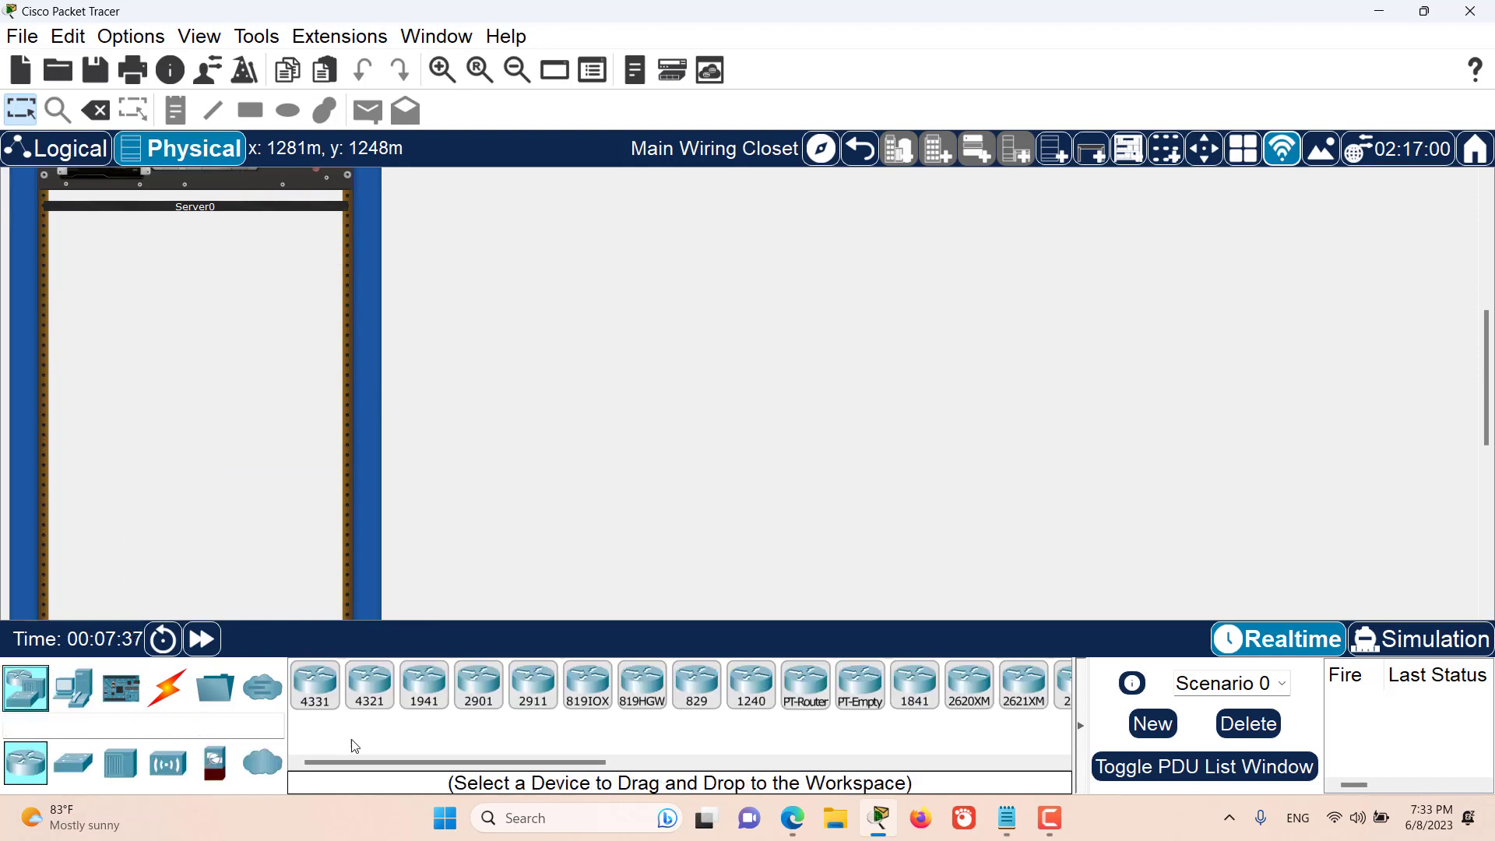
drag(750, 685, 208, 349)
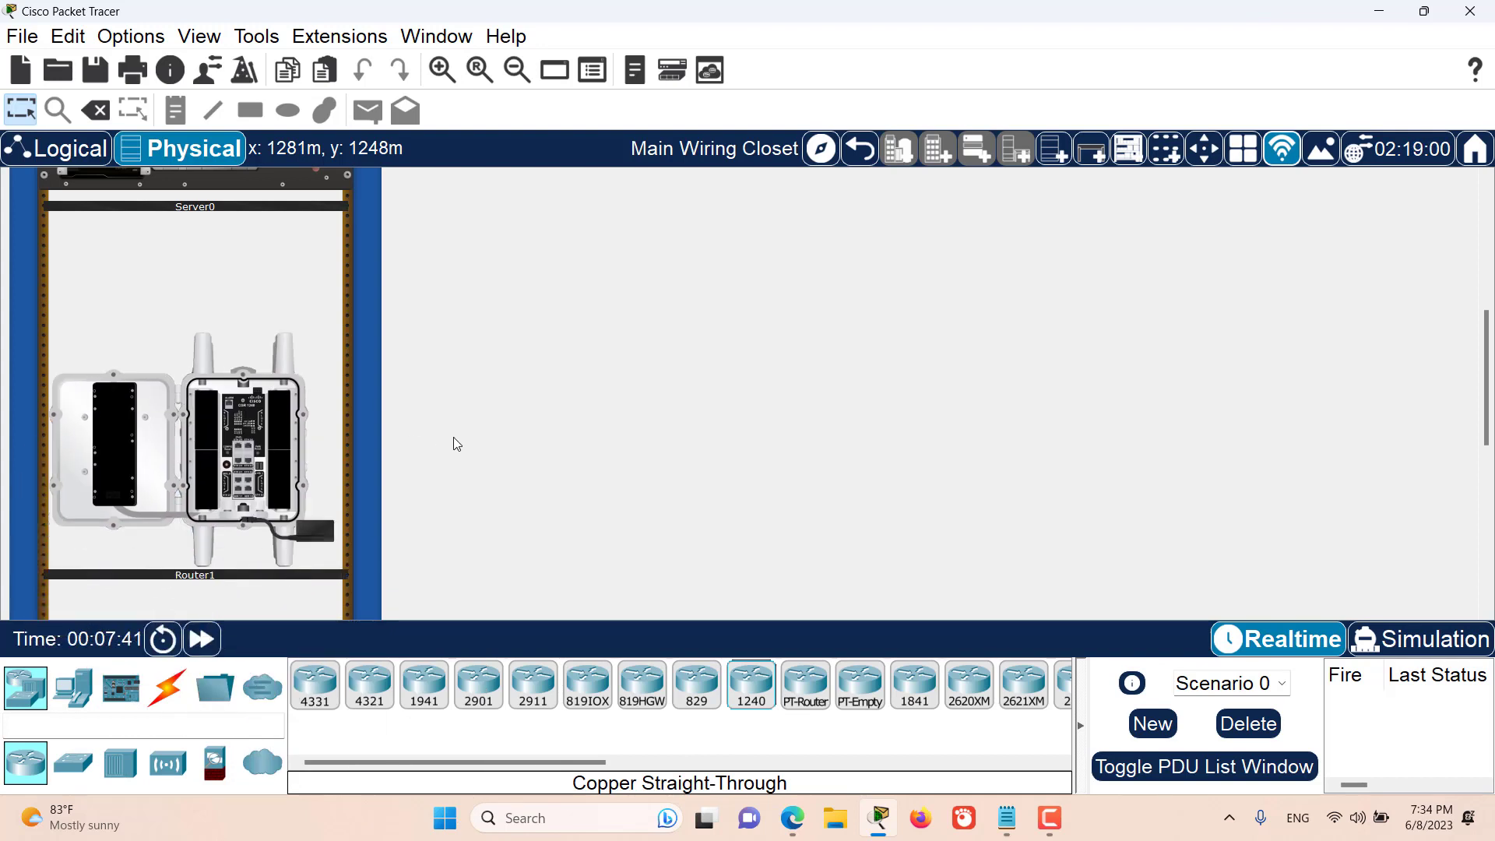
scroll(457, 444, down, 3)
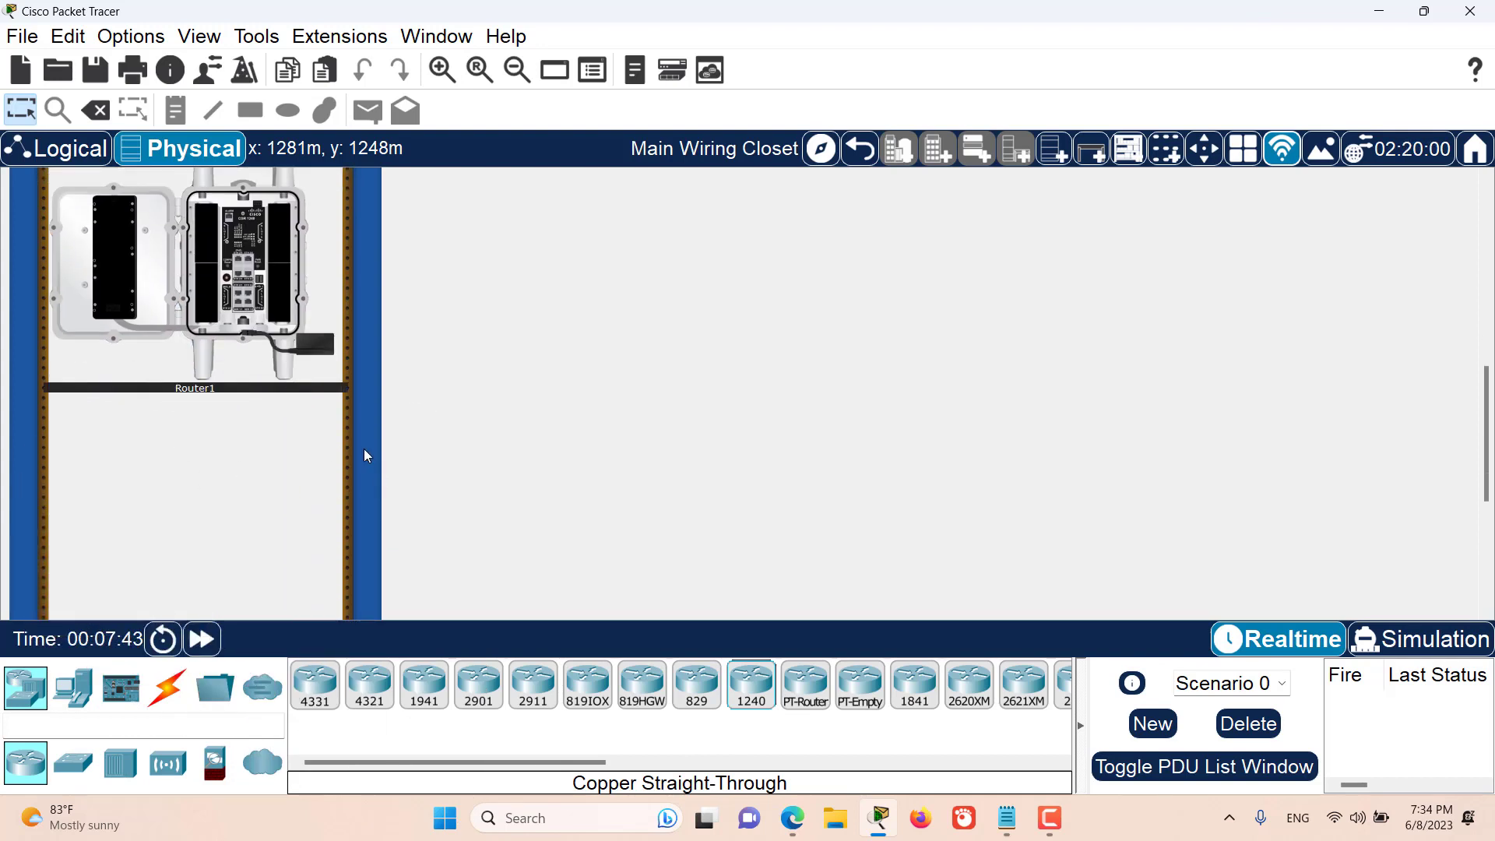
scroll(363, 448, down, 1)
drag(514, 695, 335, 448)
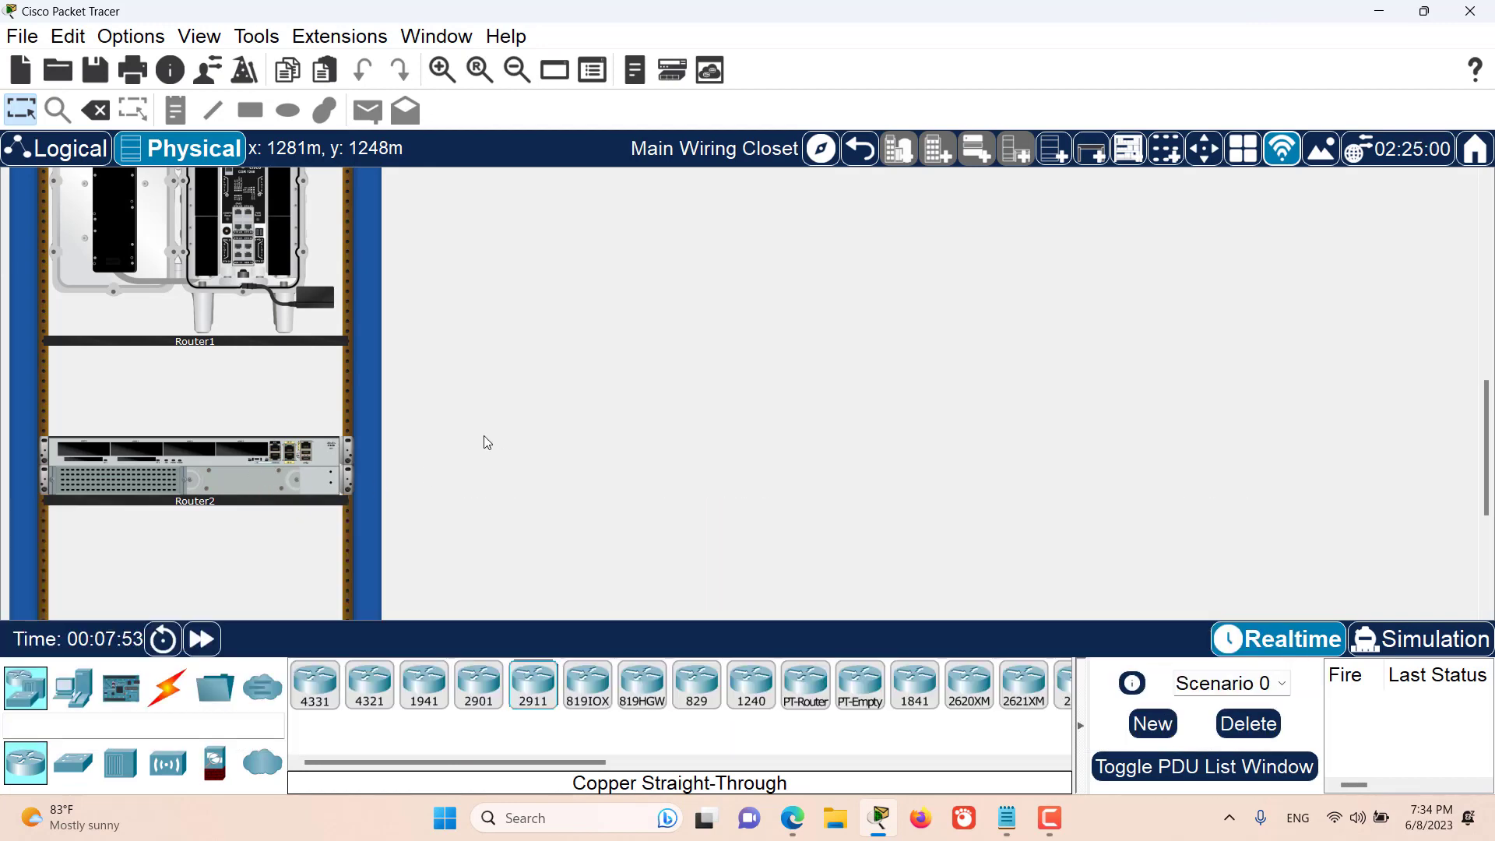
- Place a PC on a table beside the rack in the Main Wiring Closet
click(74, 685)
drag(314, 685, 724, 304)
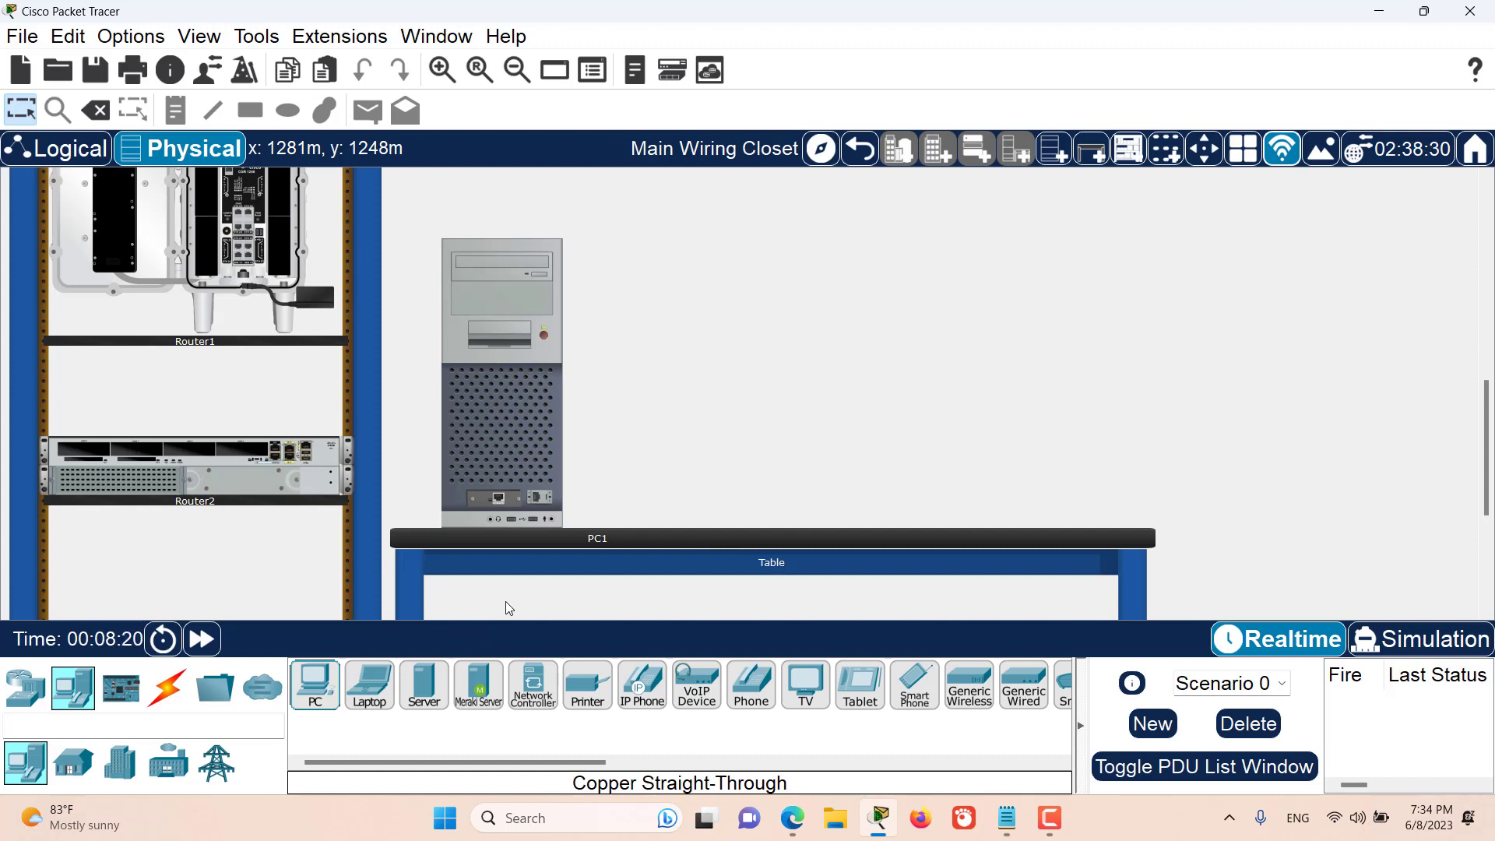
scroll(507, 608, down, 1)
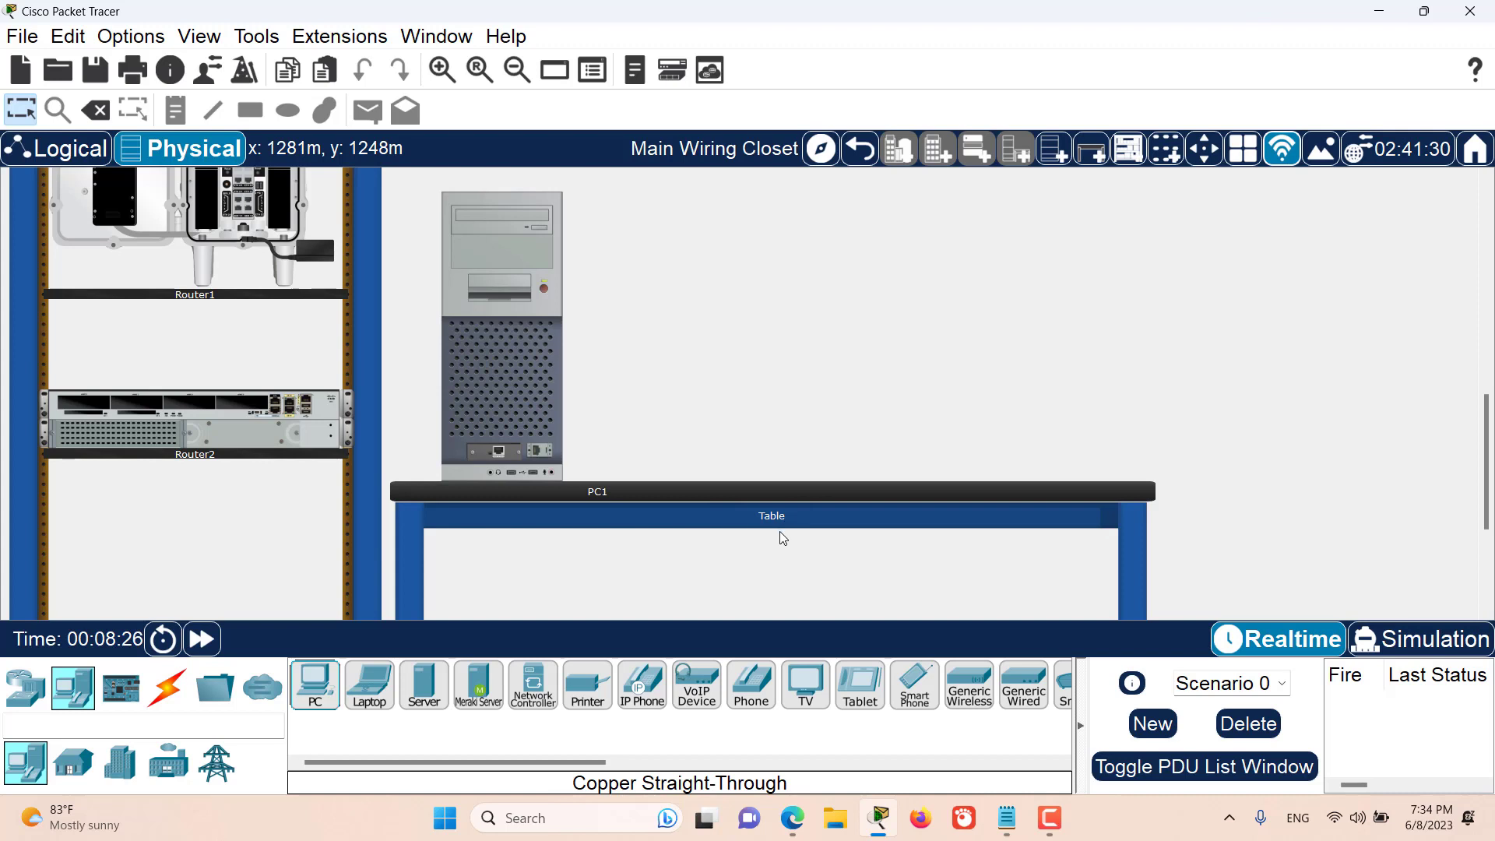
- Add a second table to the Main Wiring Closet beside the PC1 table and place a laptop on it
click(1098, 156)
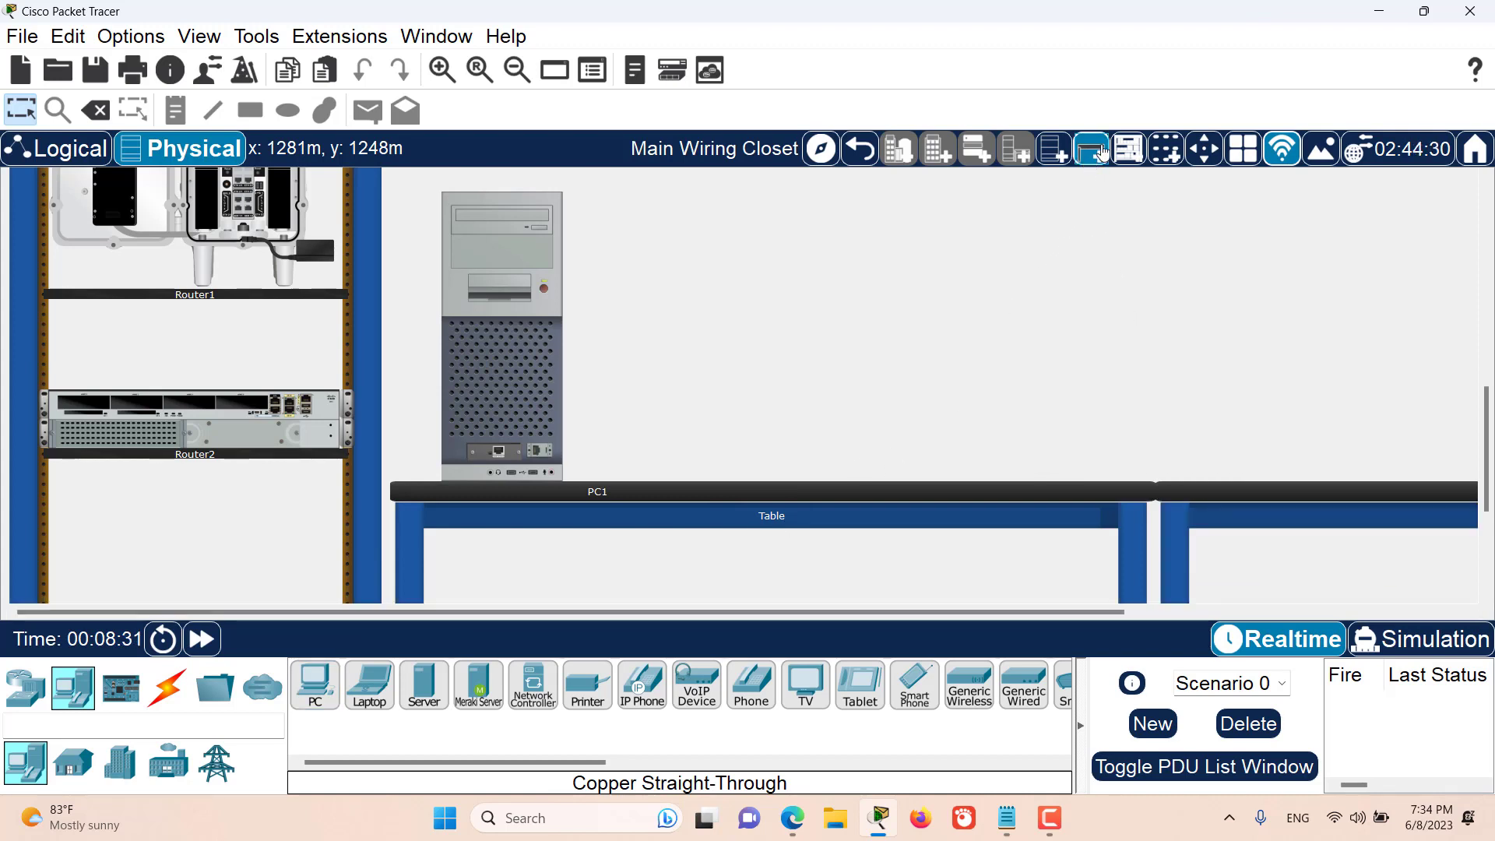
drag(368, 689, 1389, 287)
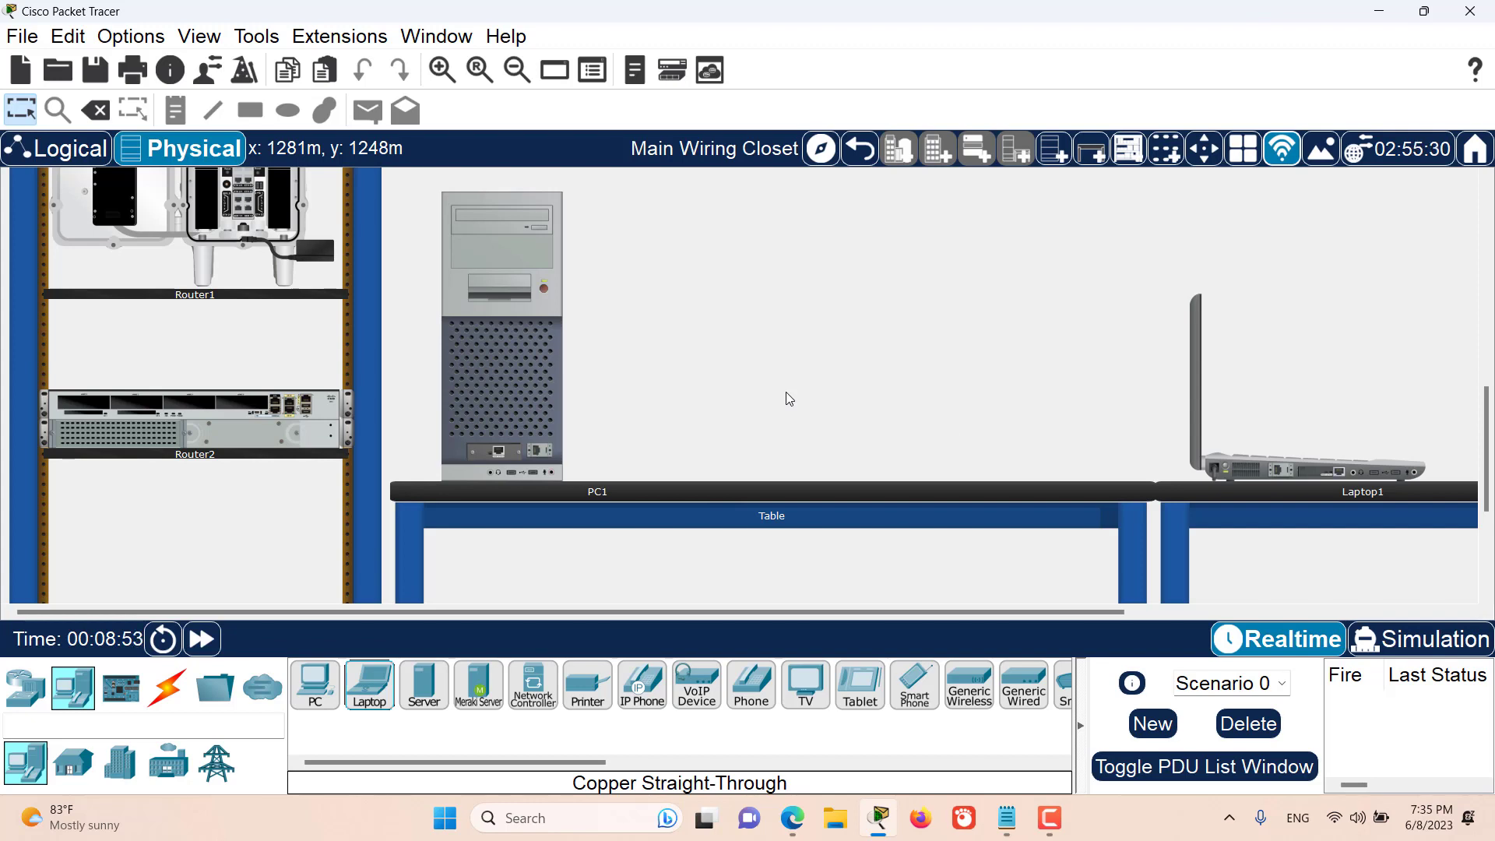
- Connect Router0 to an upper-row port in Switch0's second port group with a Copper Cross-Over cable
scroll(786, 399, up, 5)
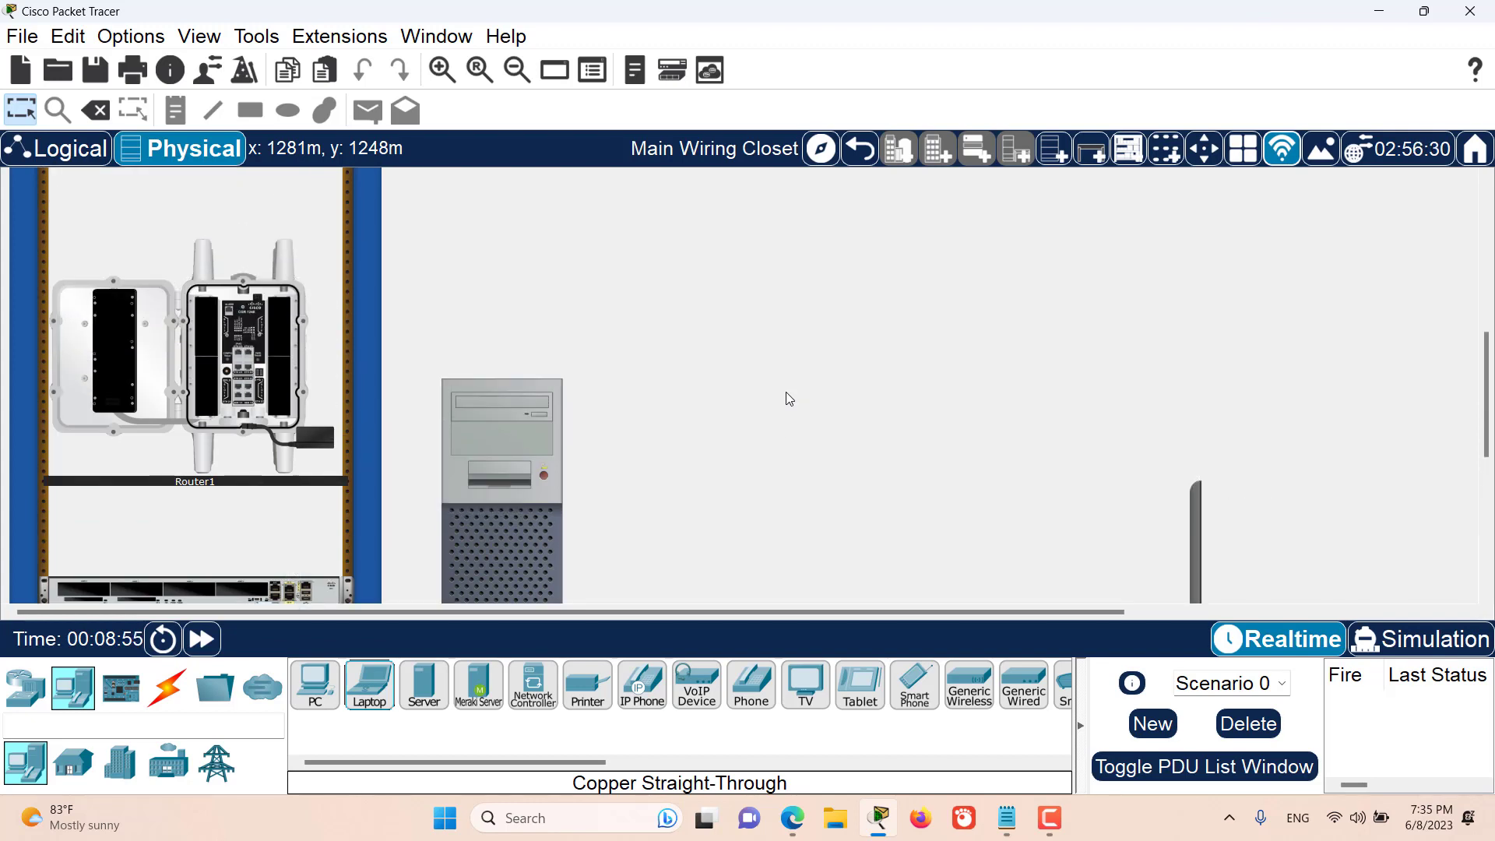
scroll(790, 400, up, 2)
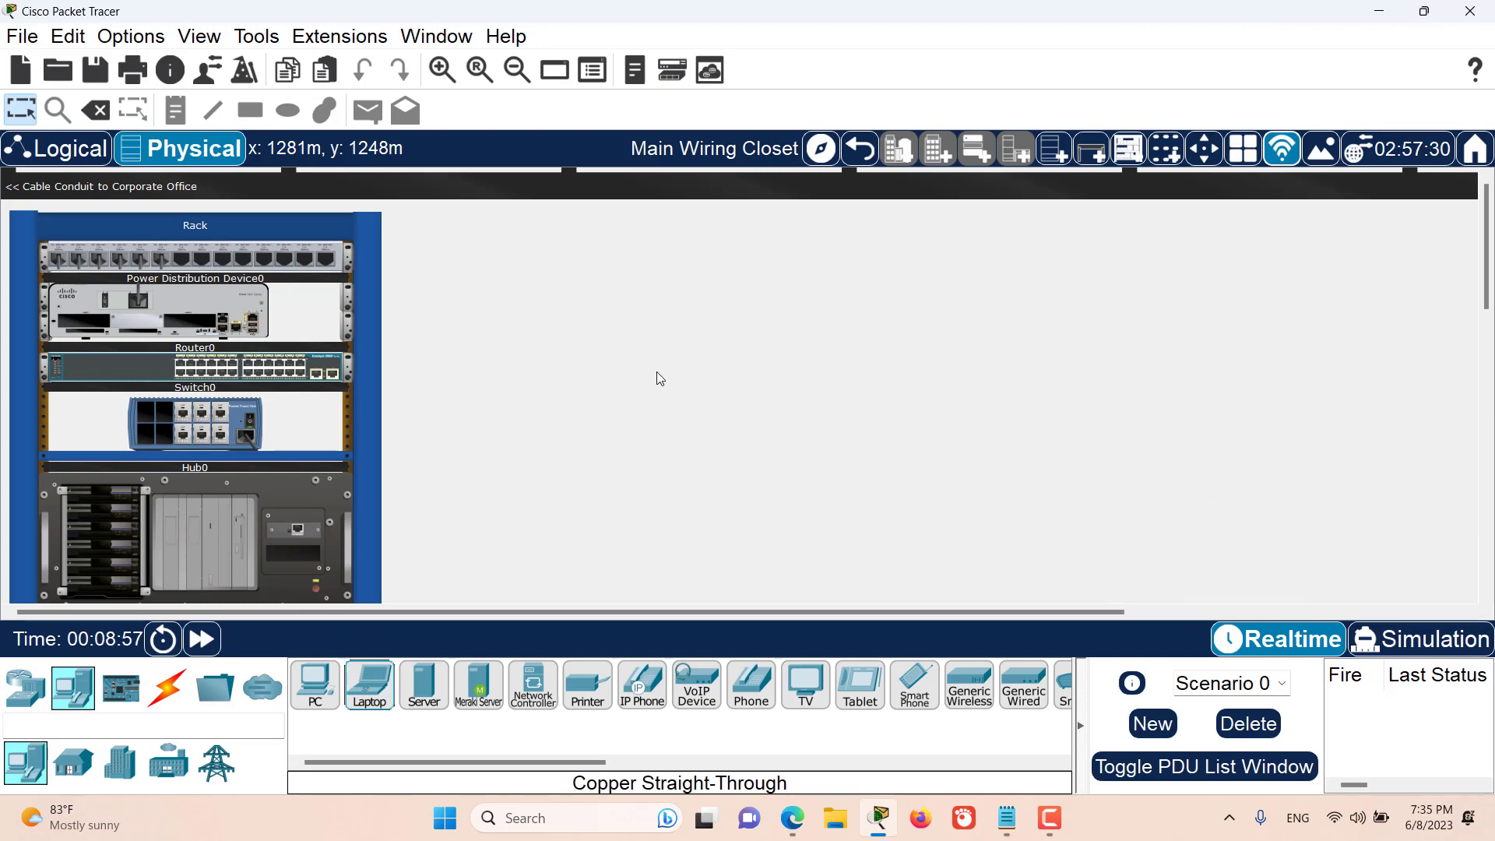
click(441, 69)
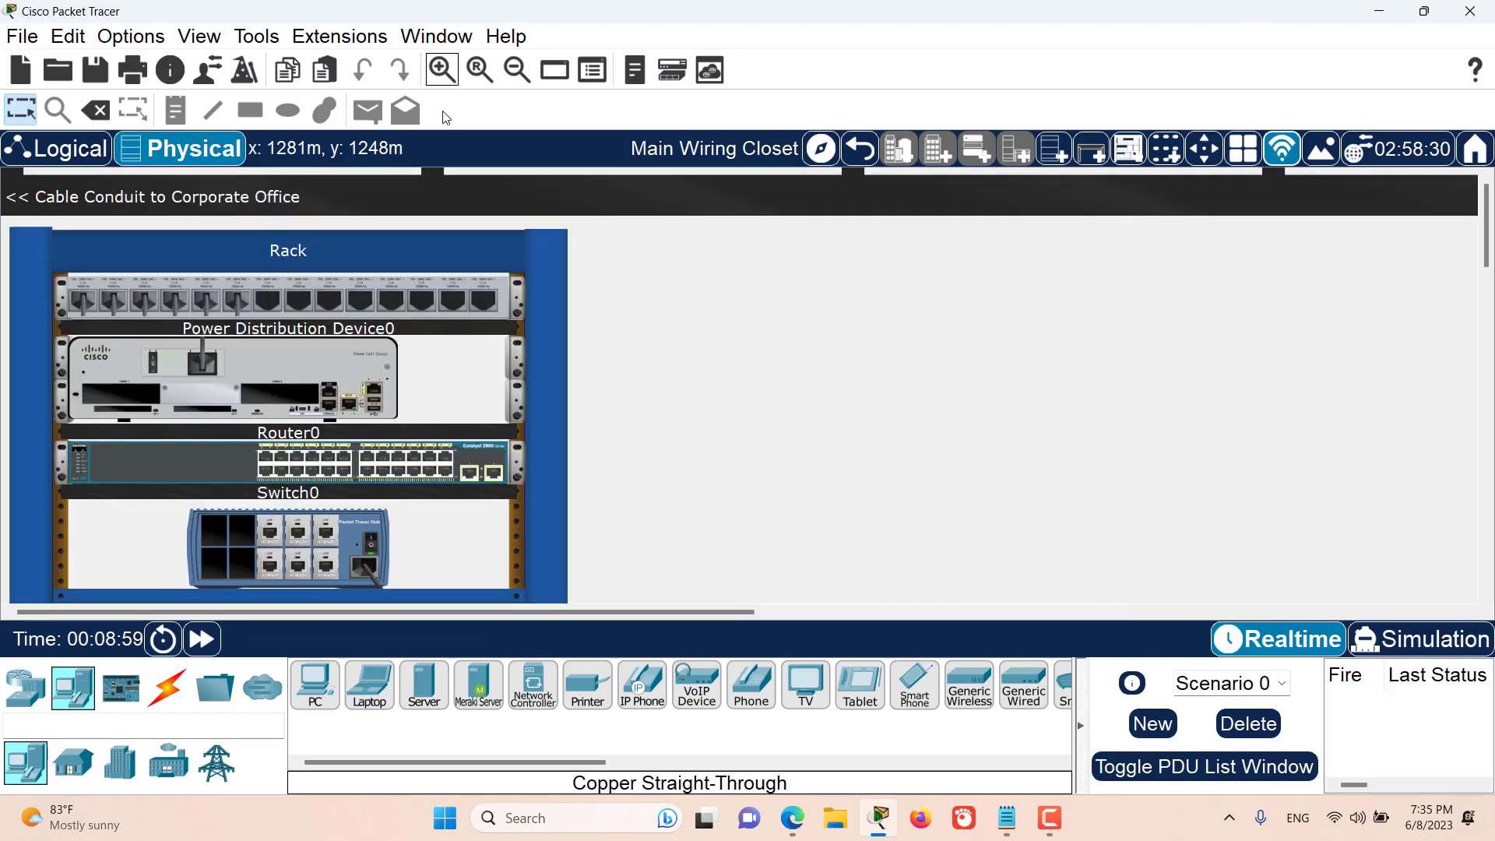
scroll(637, 277, down, 2)
click(166, 687)
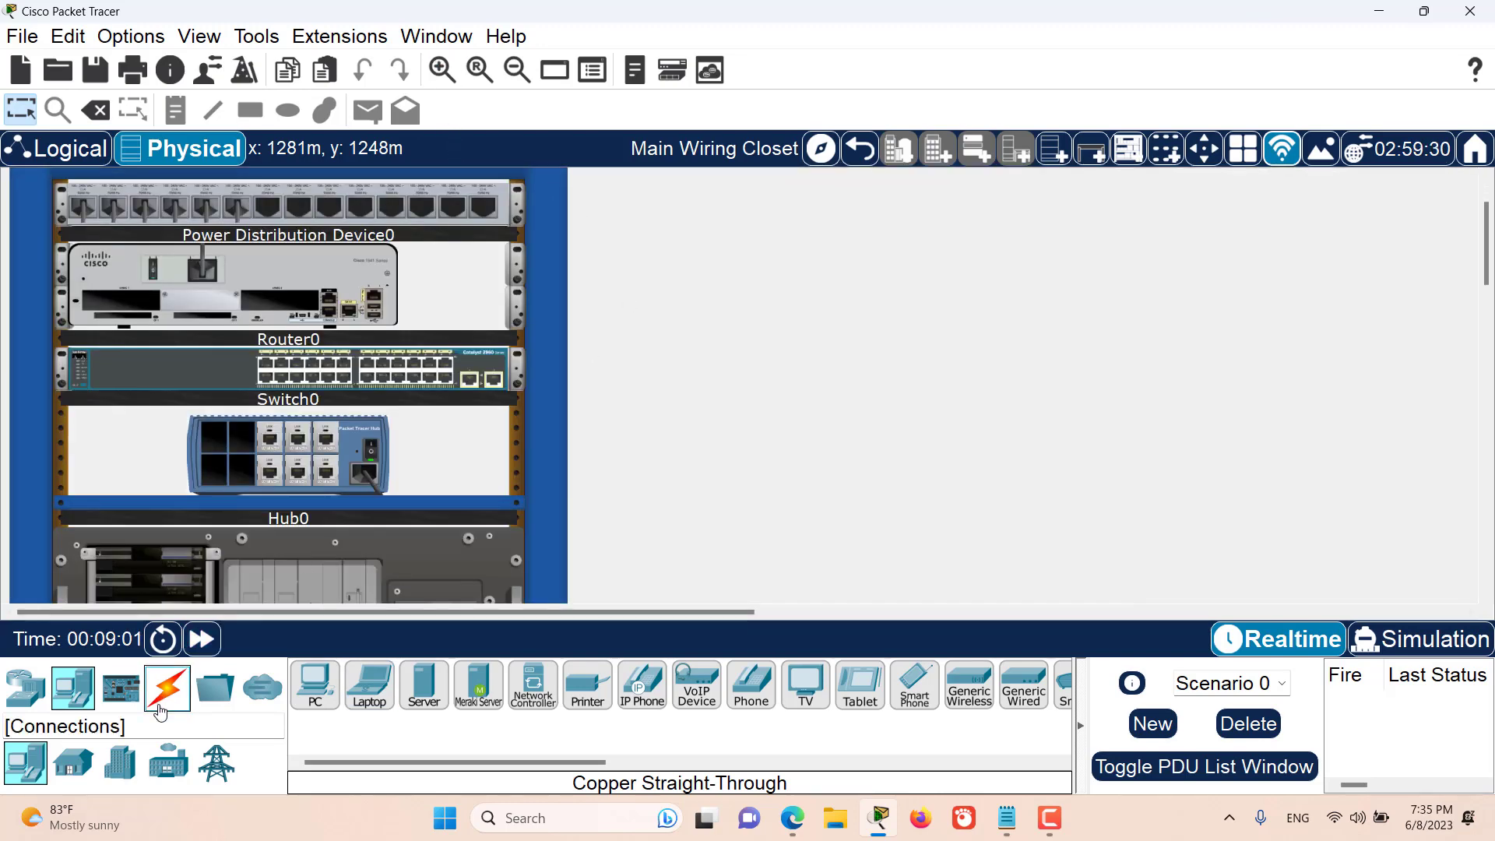
click(421, 693)
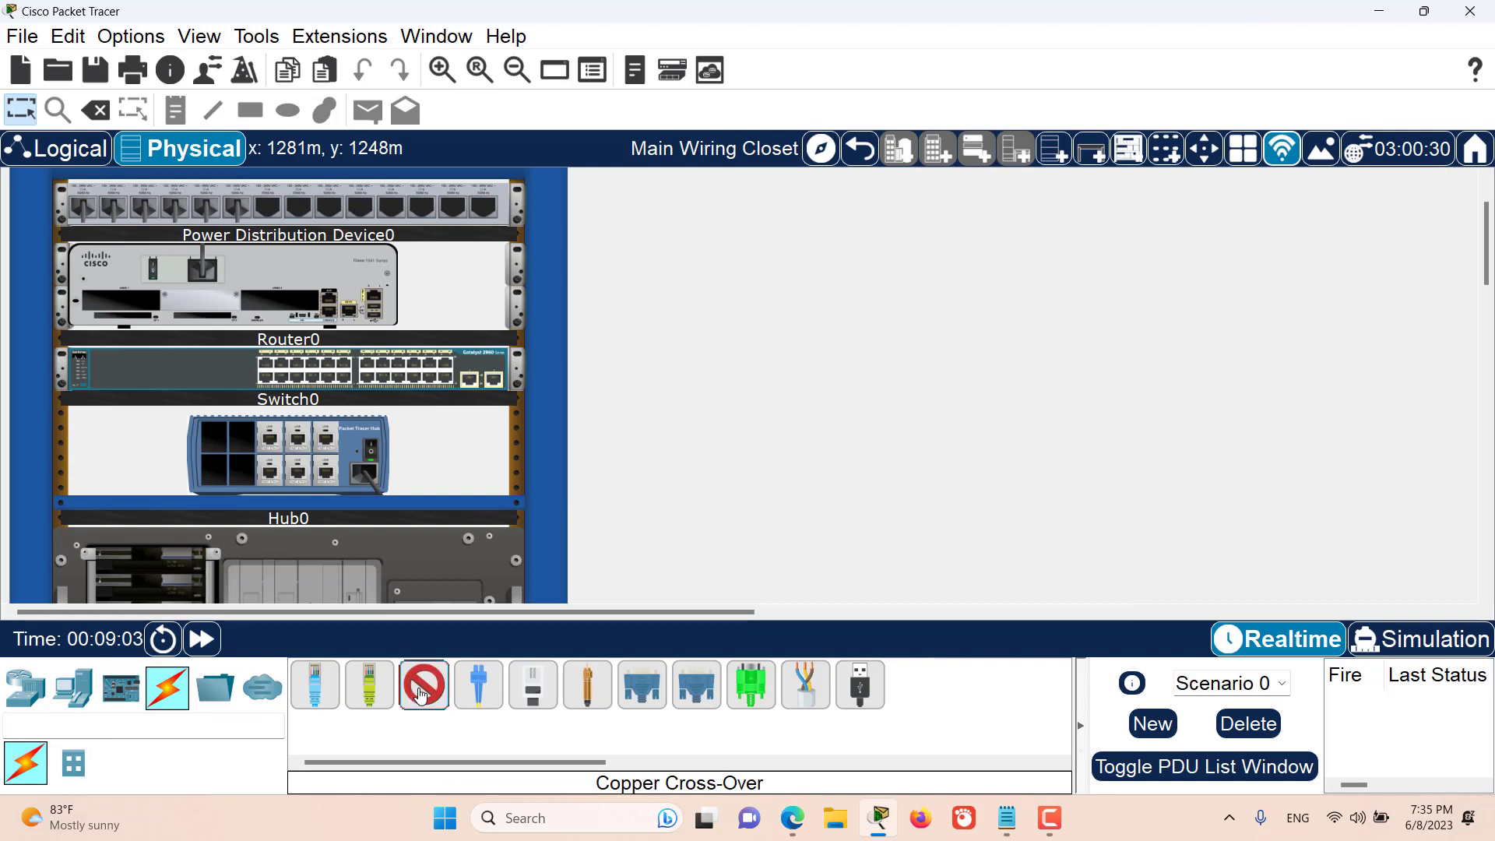
click(374, 298)
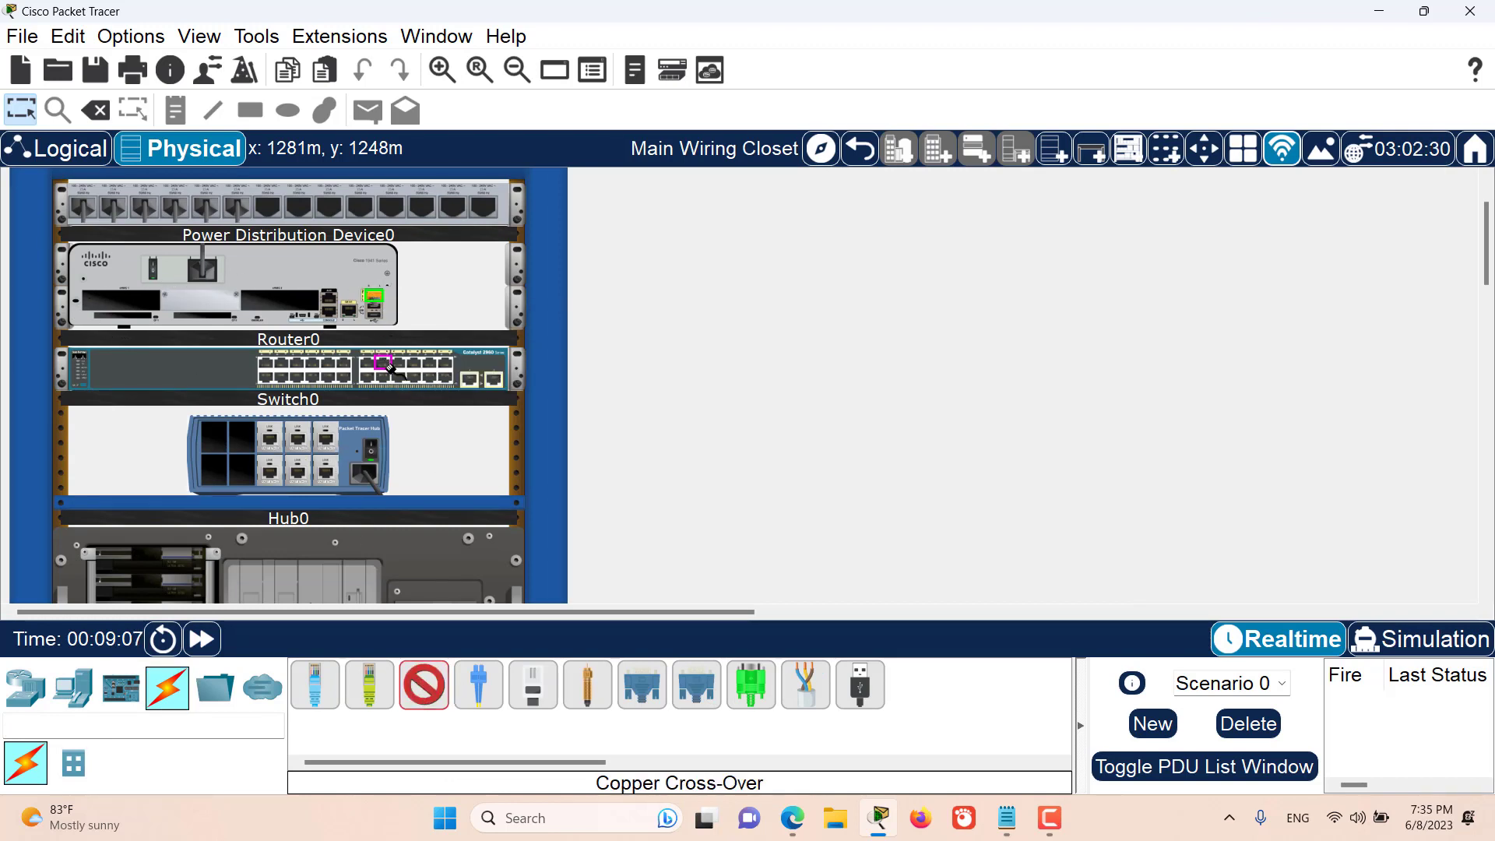
click(383, 363)
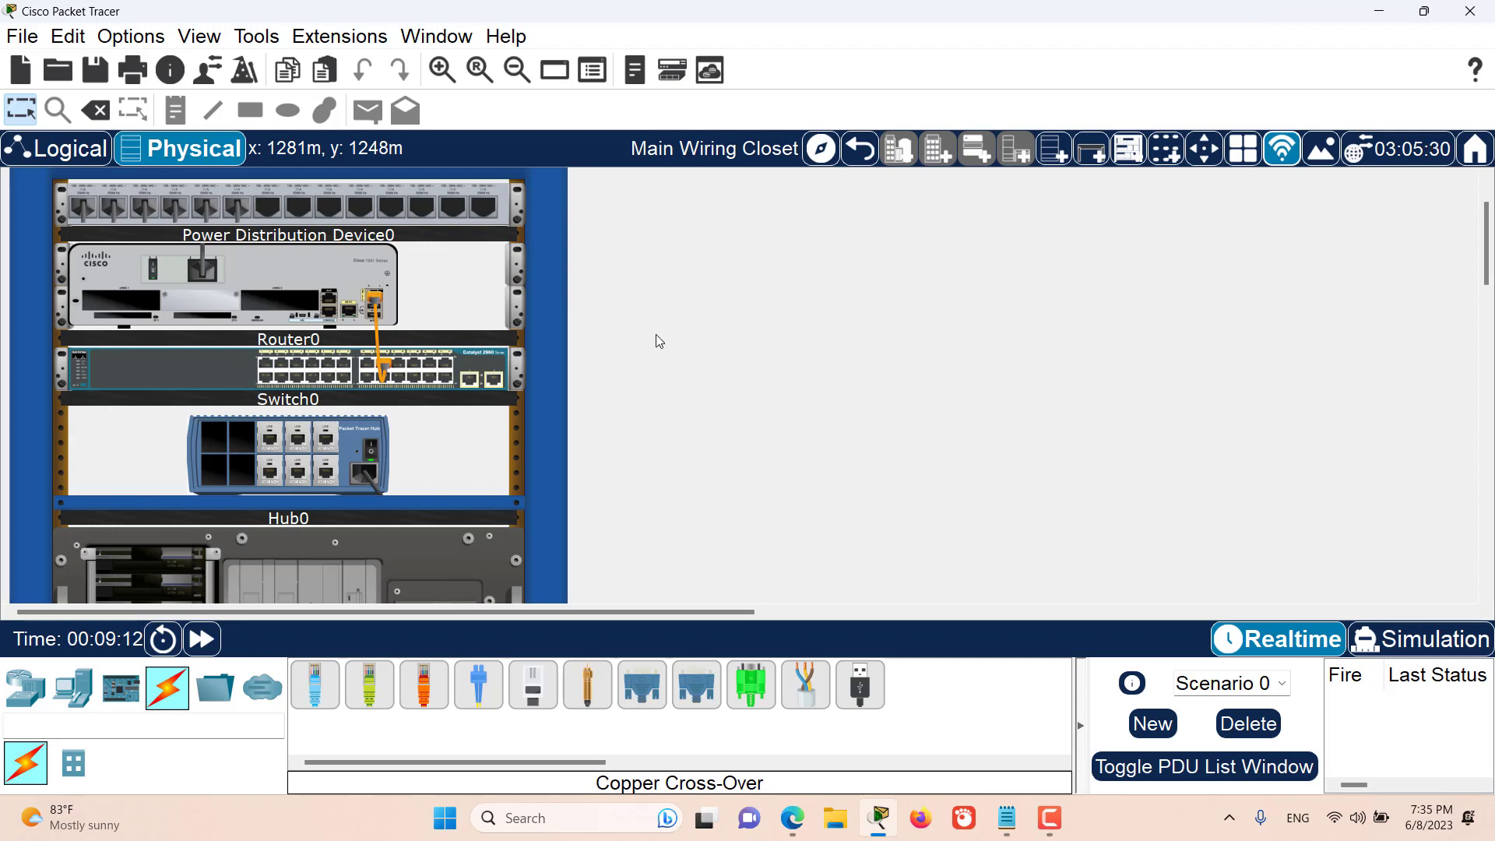
- Return to the Corporate Office and connect PC0 to Laptop0 using the automatically chosen connection type
click(860, 165)
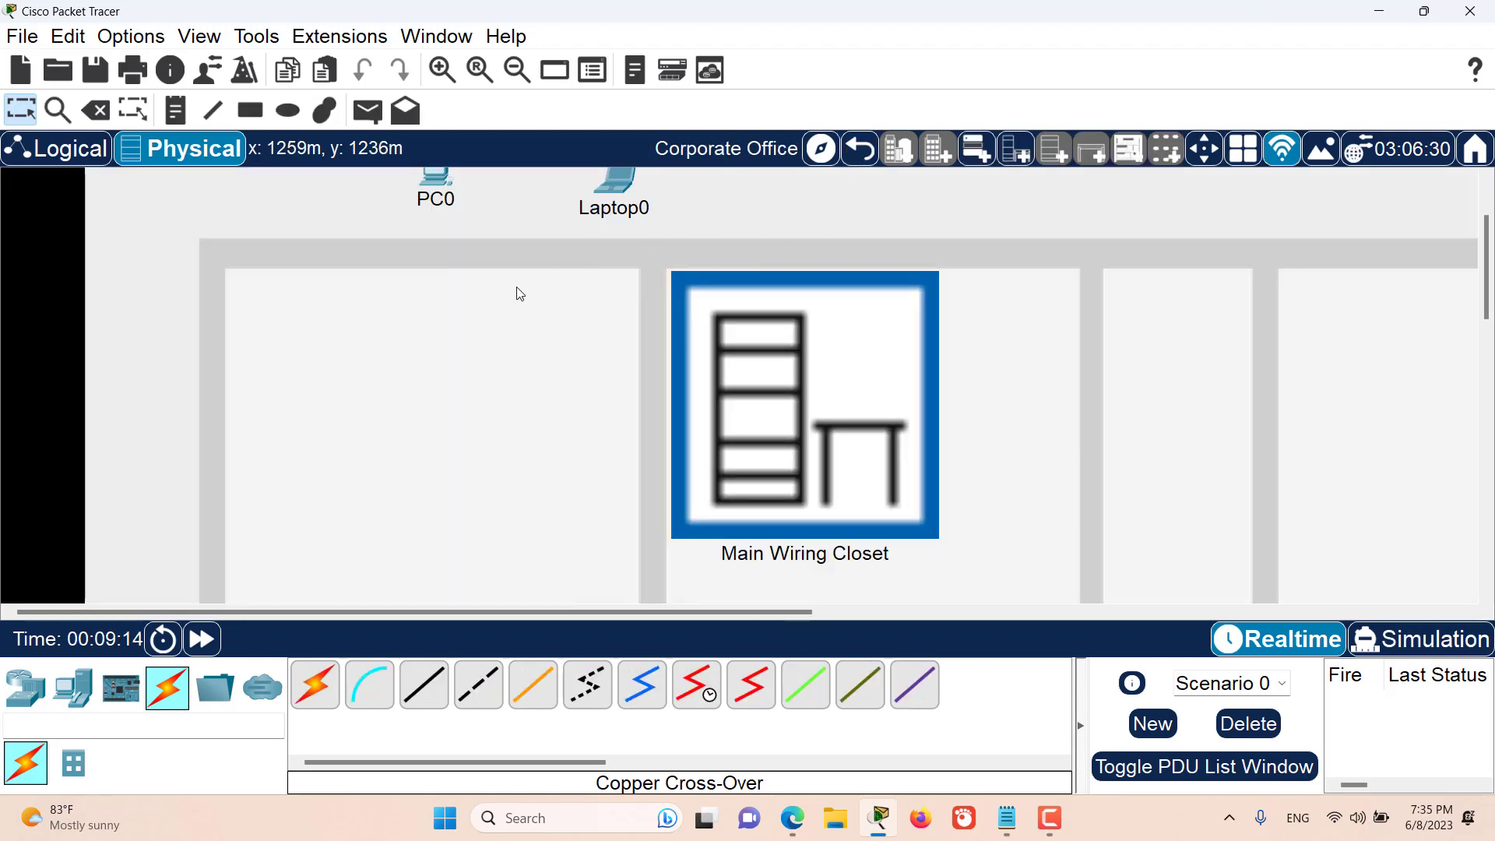
scroll(499, 347, up, 2)
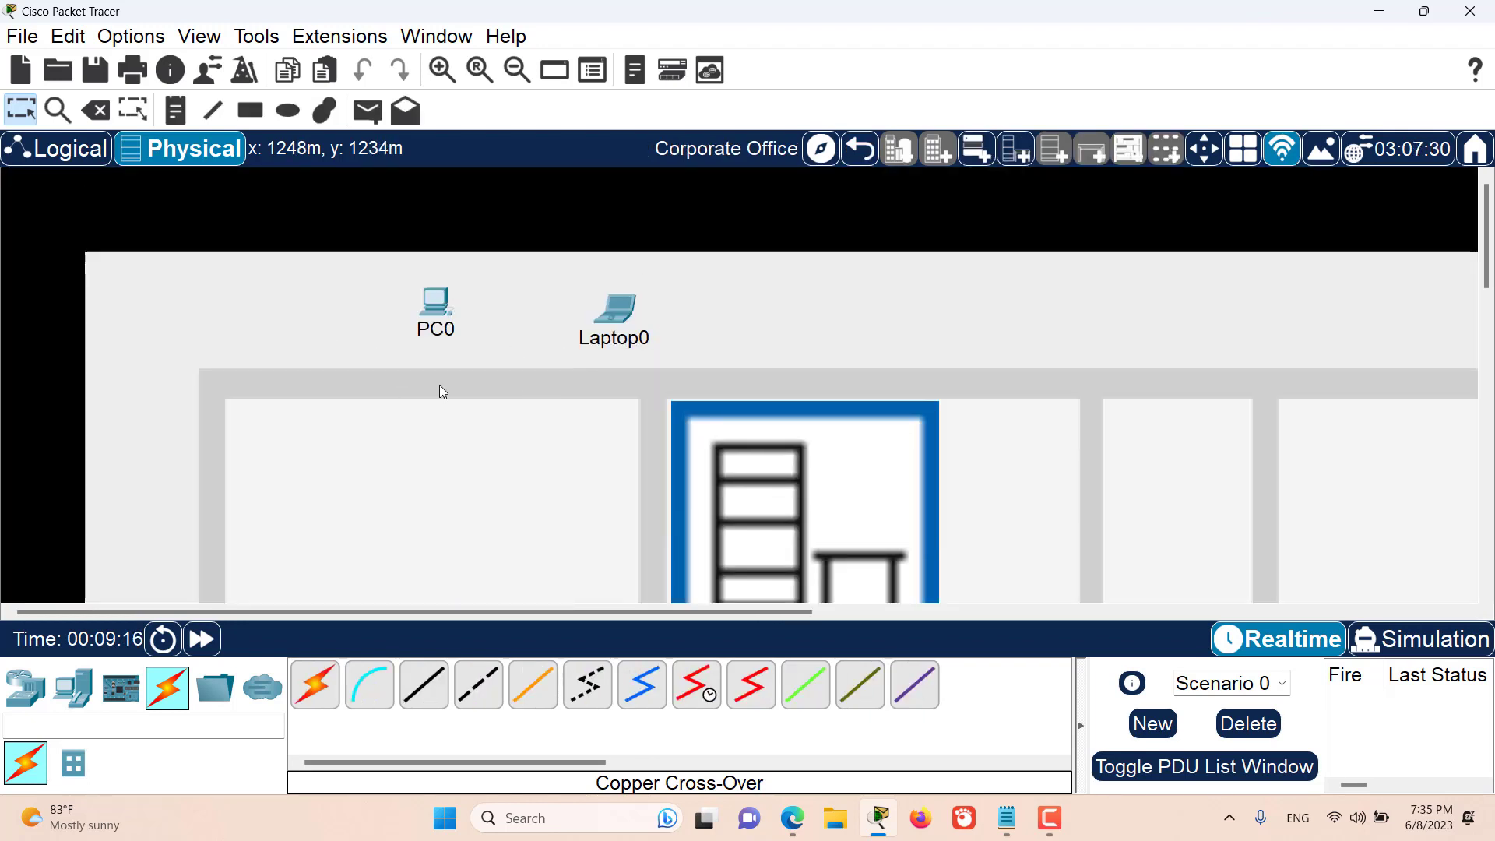
click(315, 686)
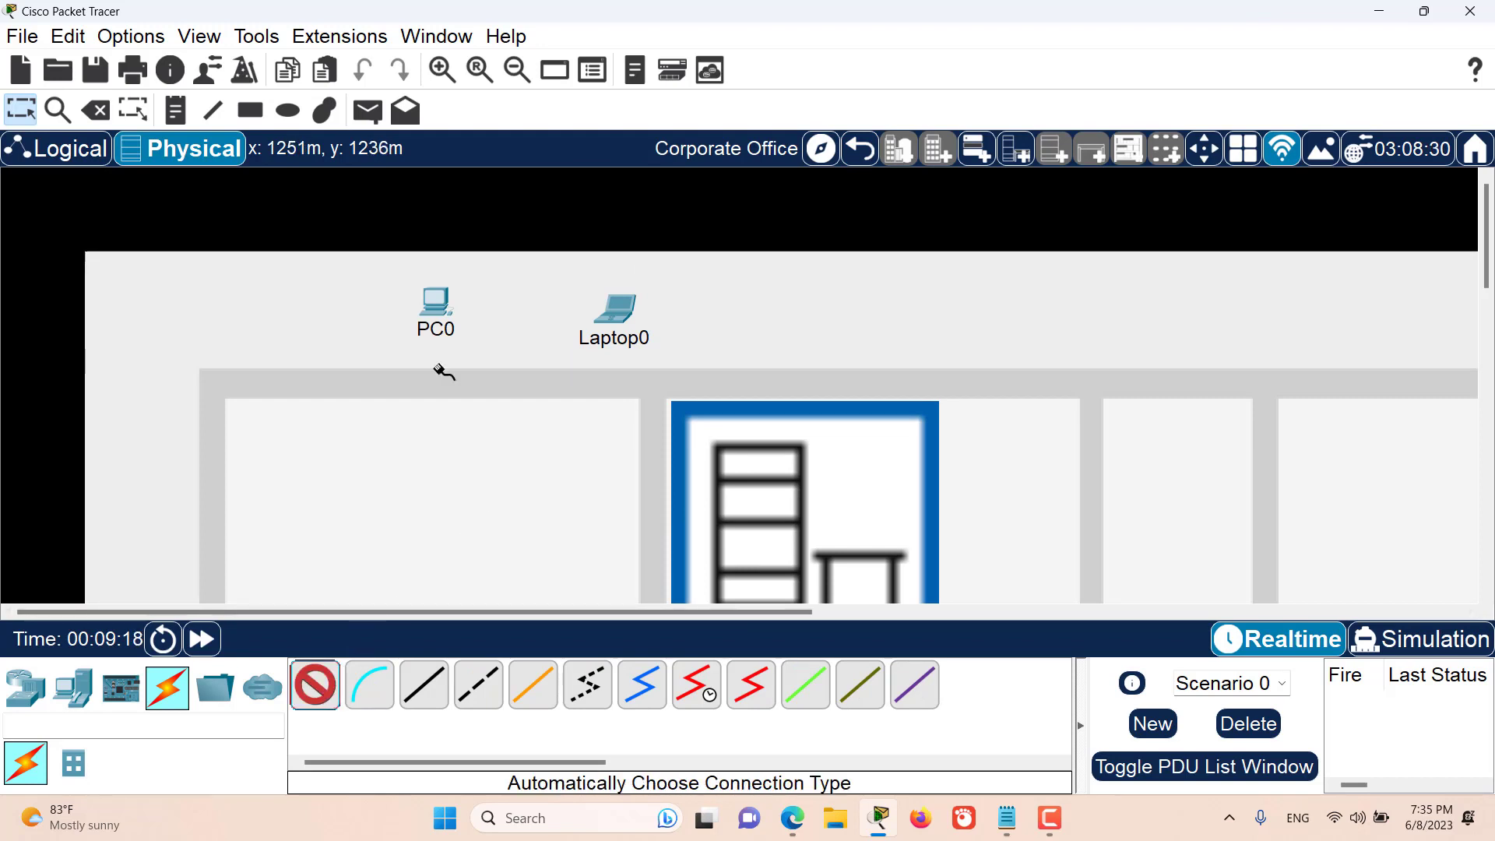
click(437, 306)
click(621, 309)
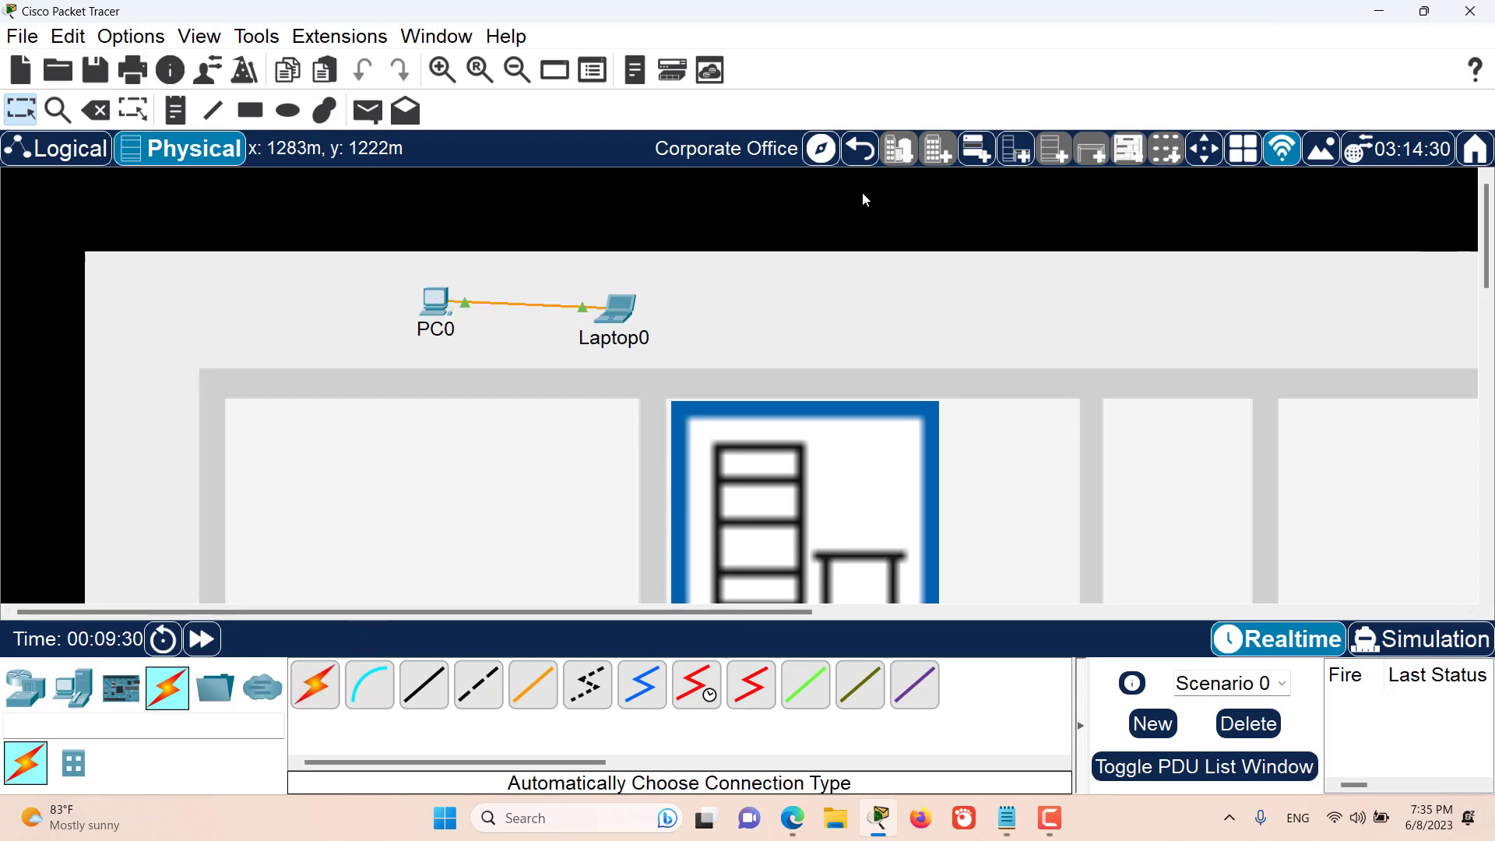
- Go back up from the Corporate Office through Home City to the Intercity view
click(861, 153)
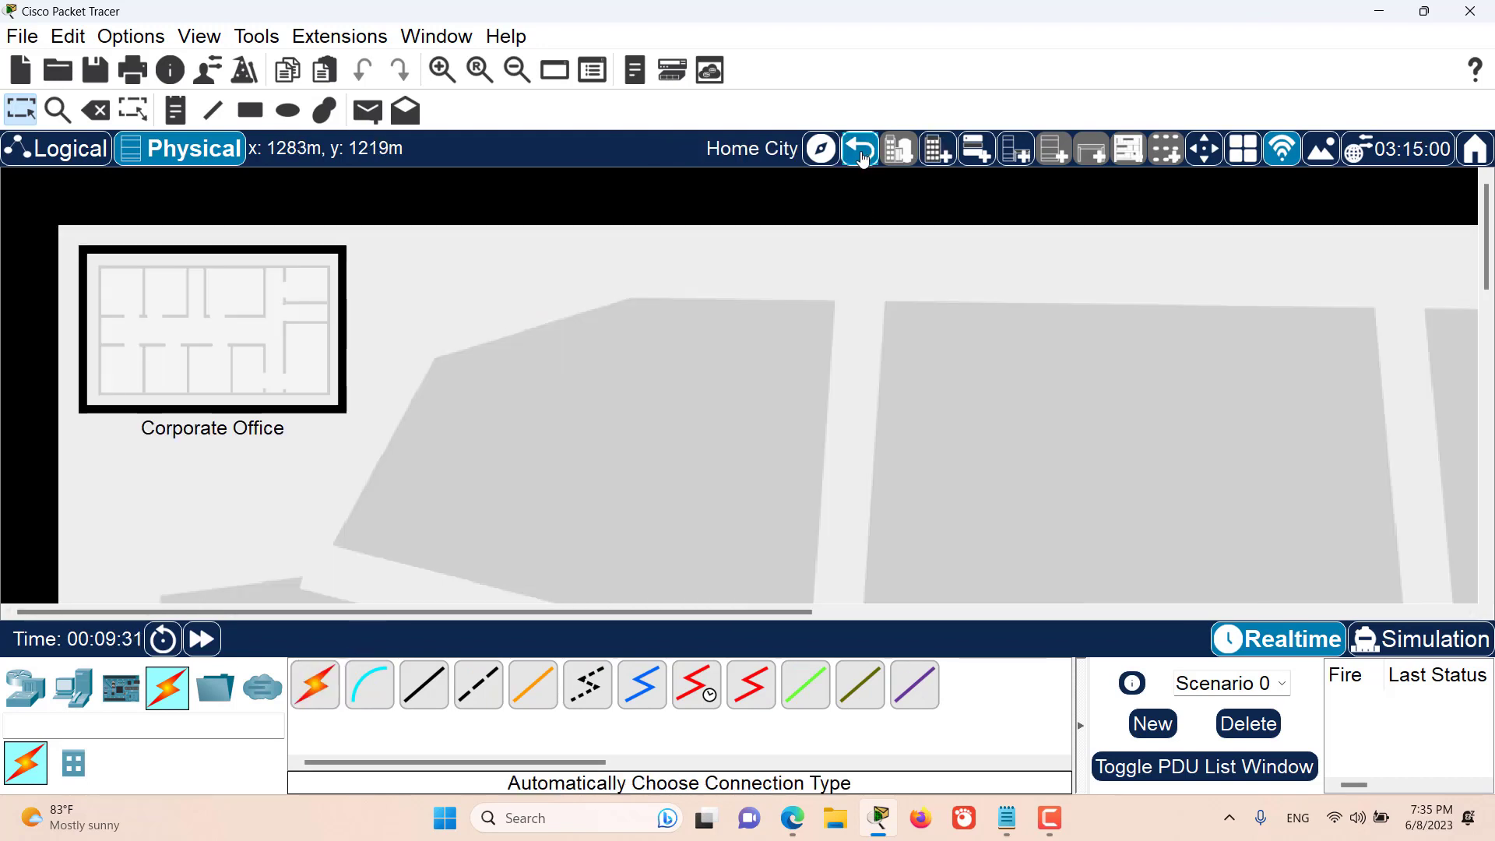
click(862, 154)
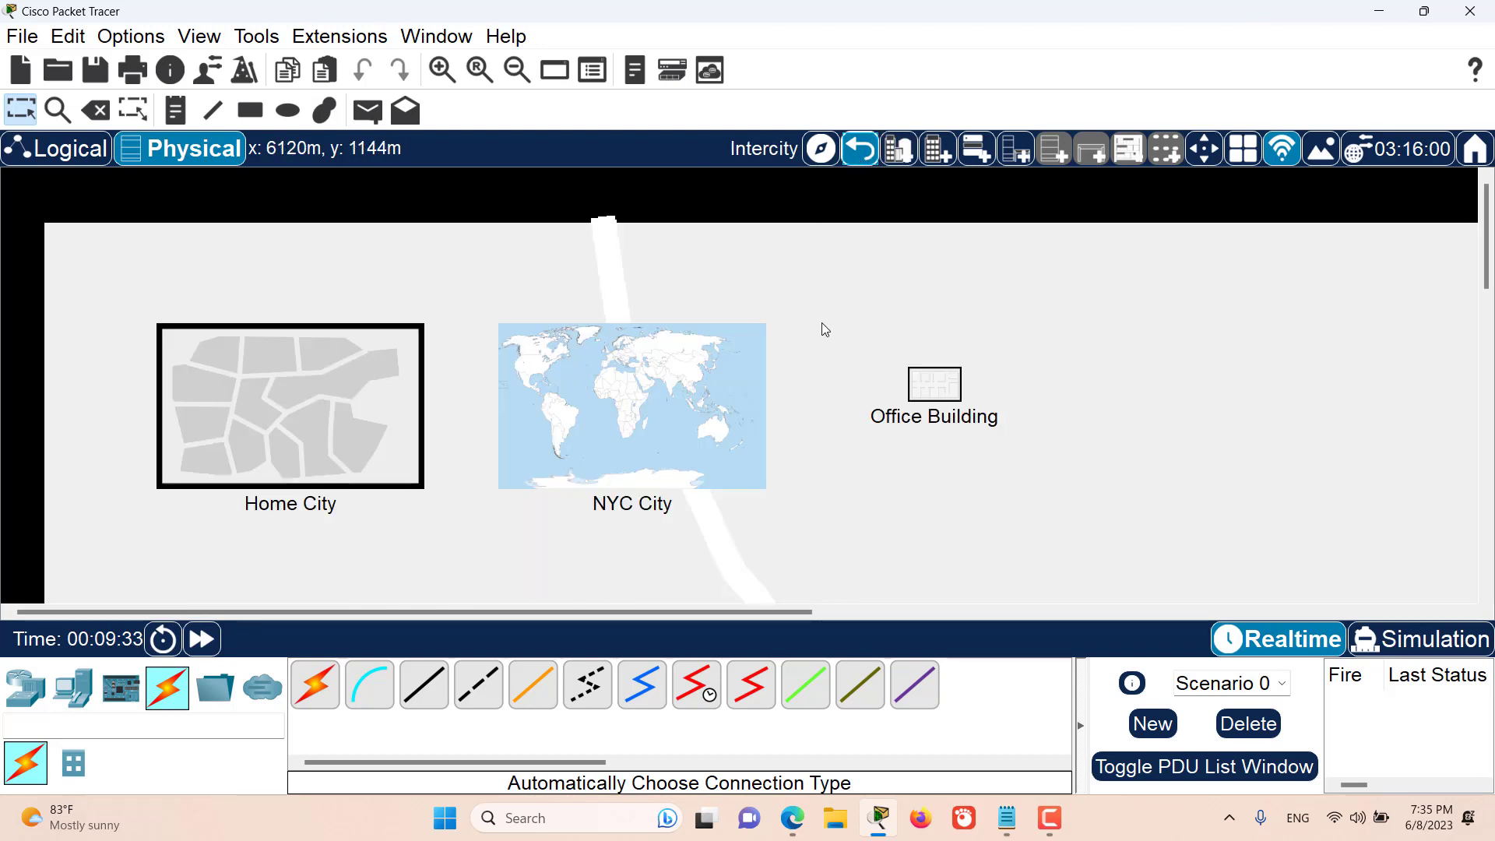